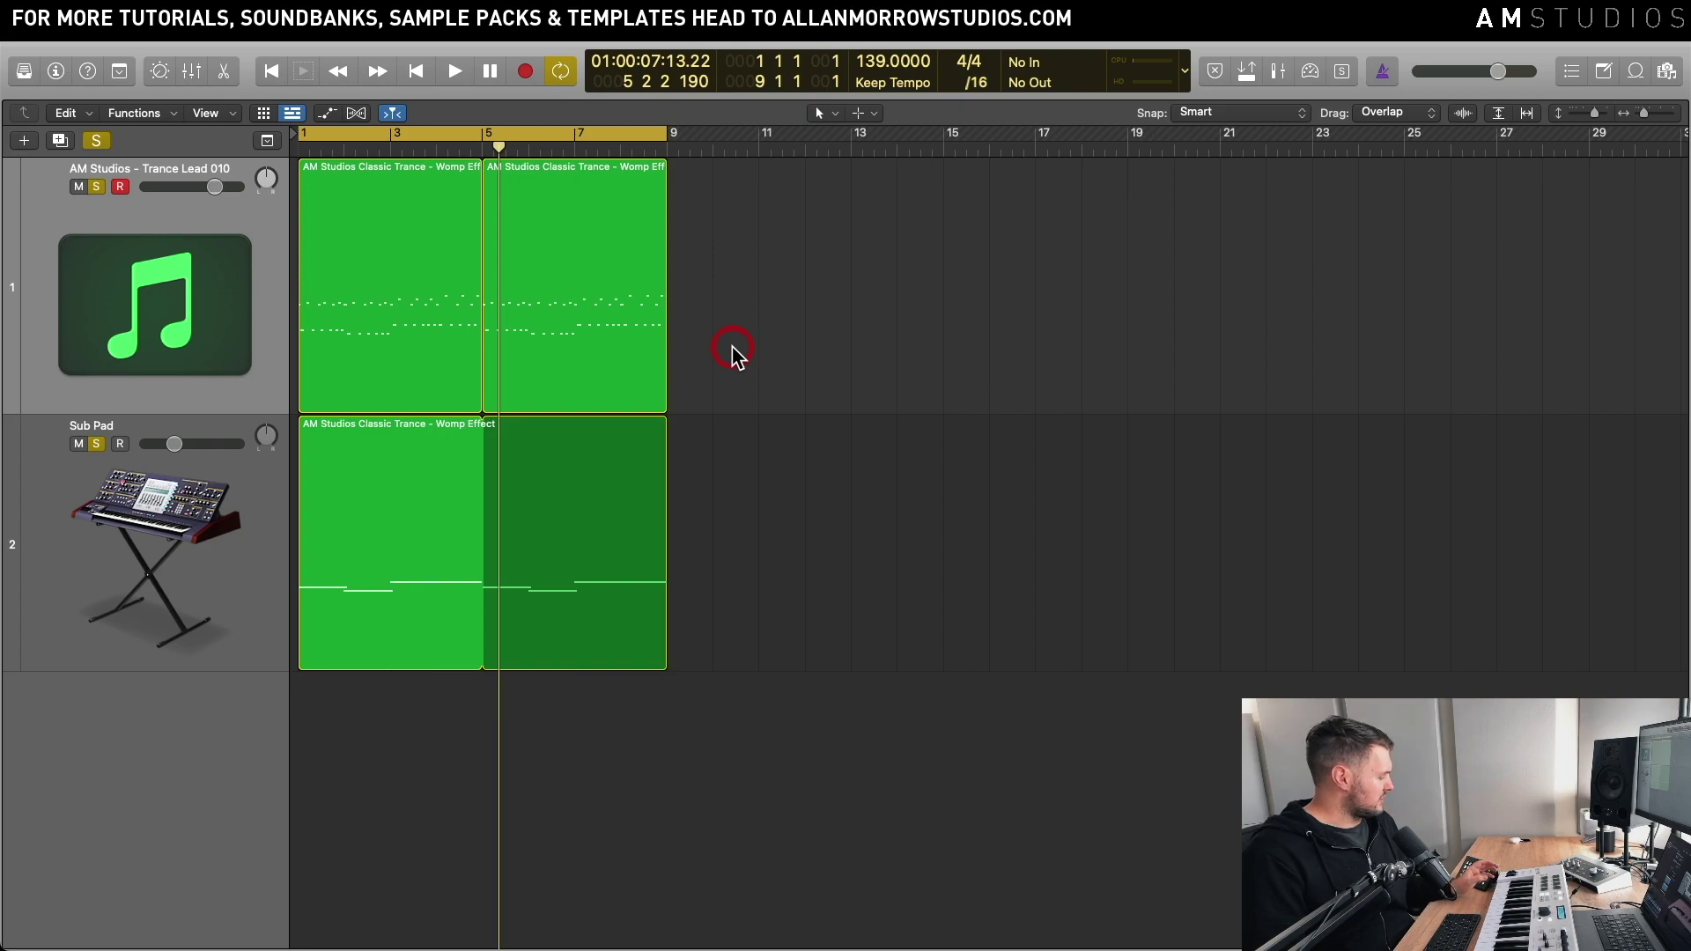
- Play the cycled Trance Lead and Sub Pad regions from the start and stop playback
key(Return)
key(space)
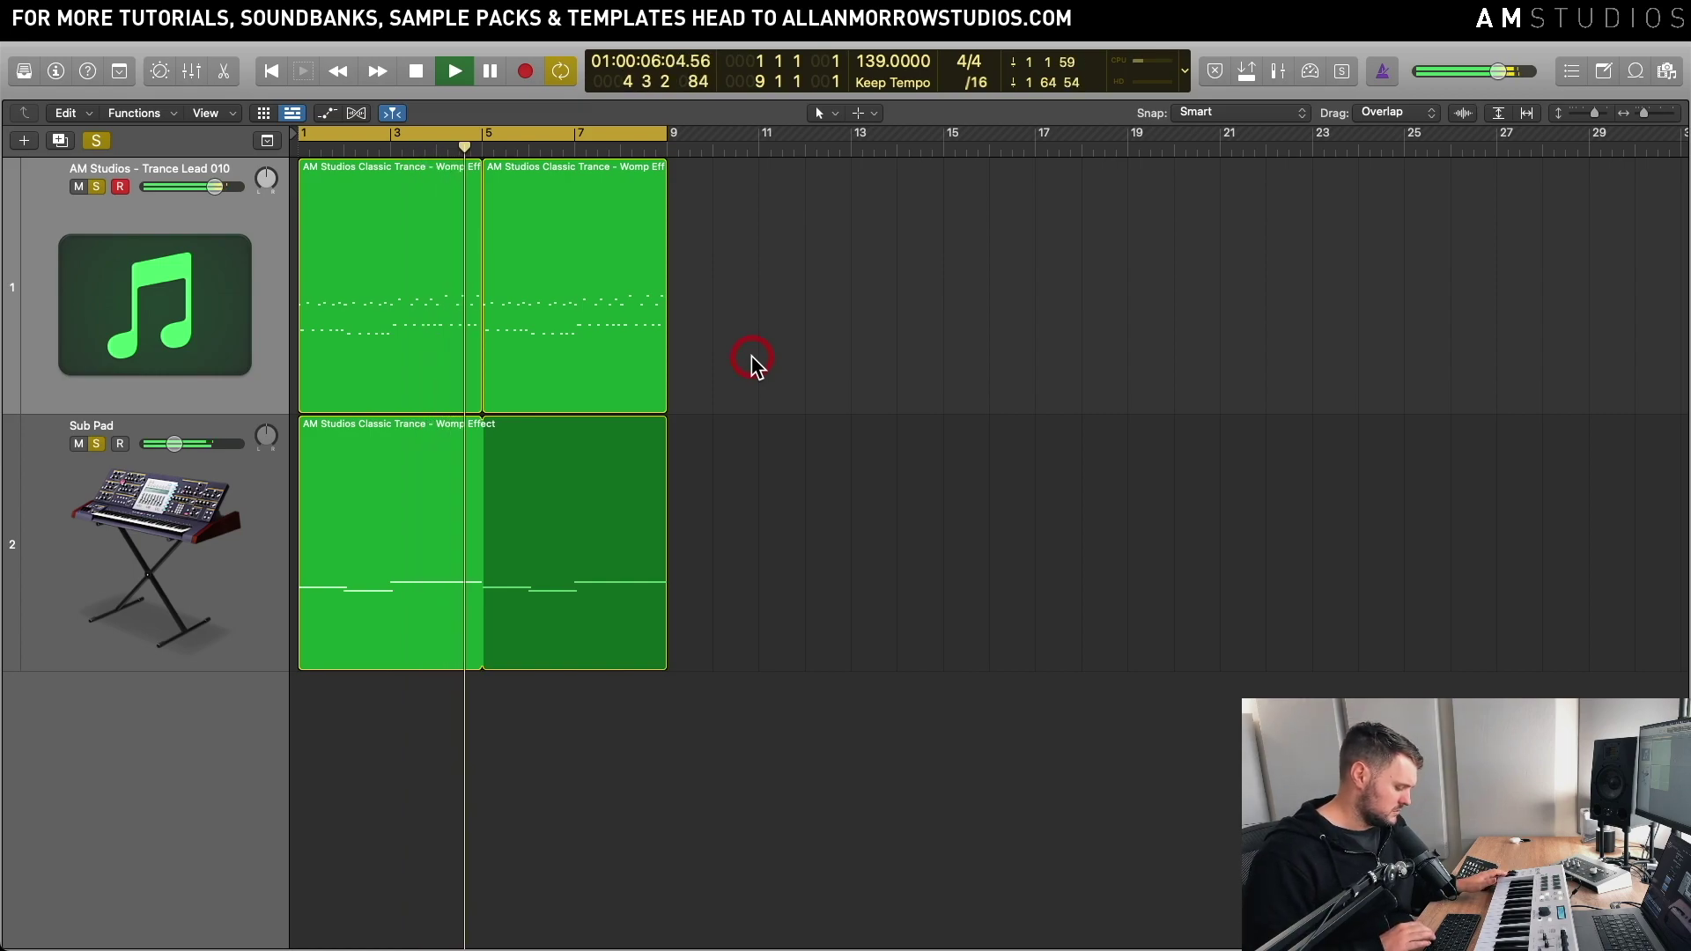
key(space)
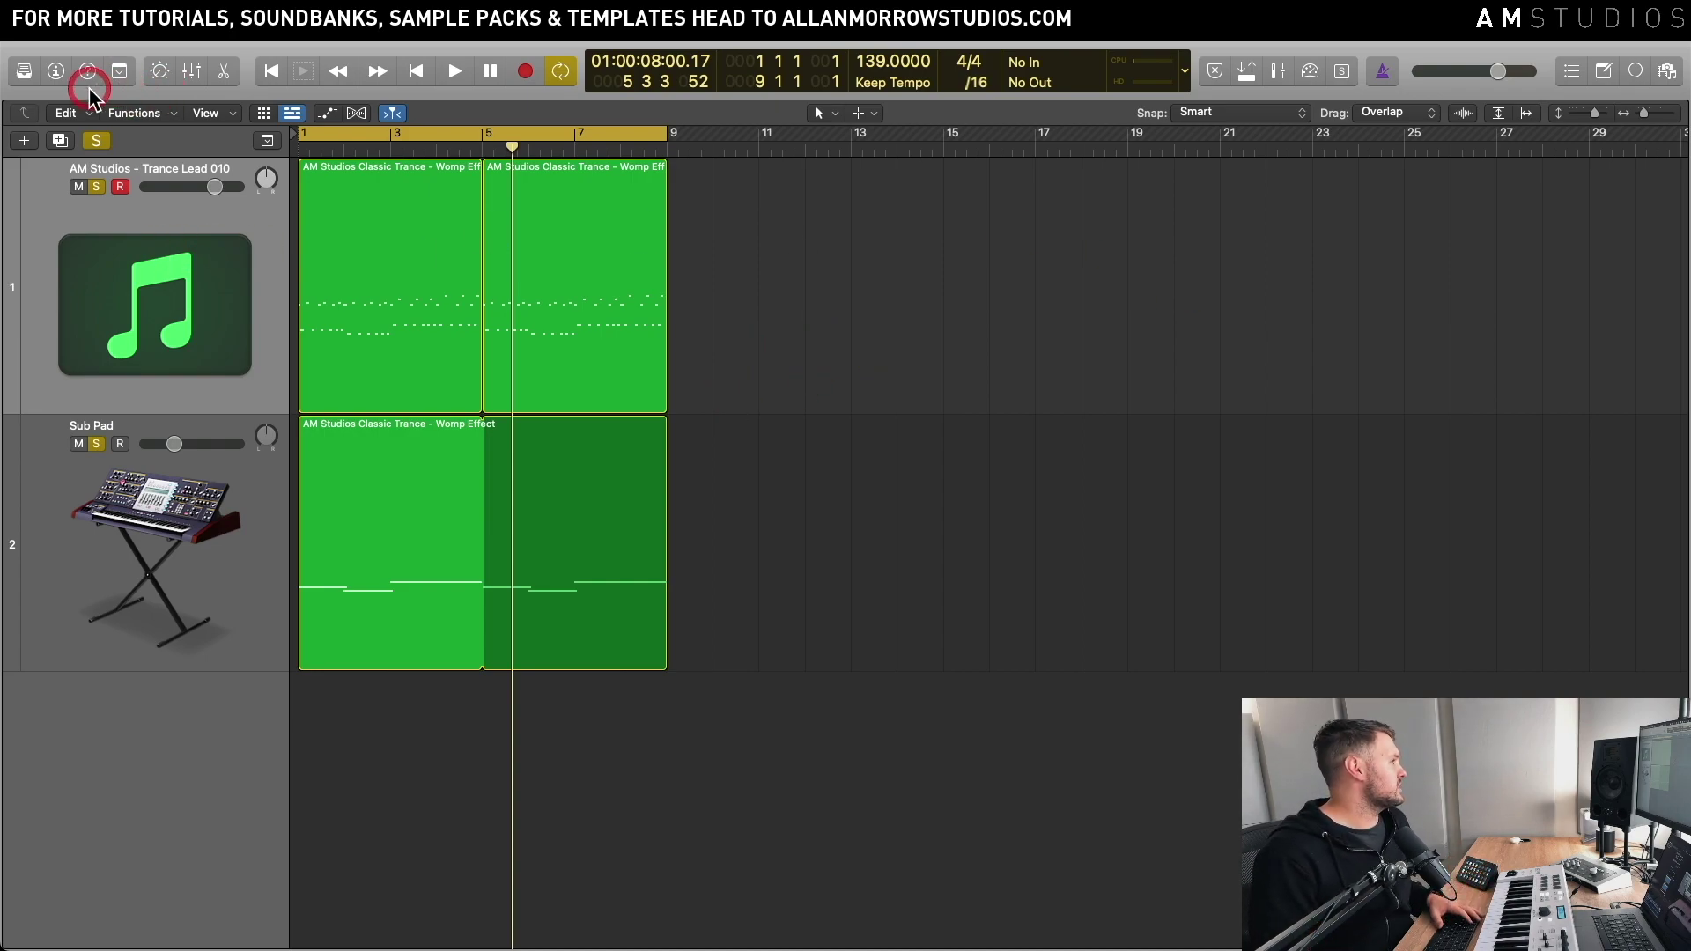
- Open the Zebra2 instrument of the AM Studios - Trance Lead 010 track and take the Sub Pad track out of solo
click(56, 71)
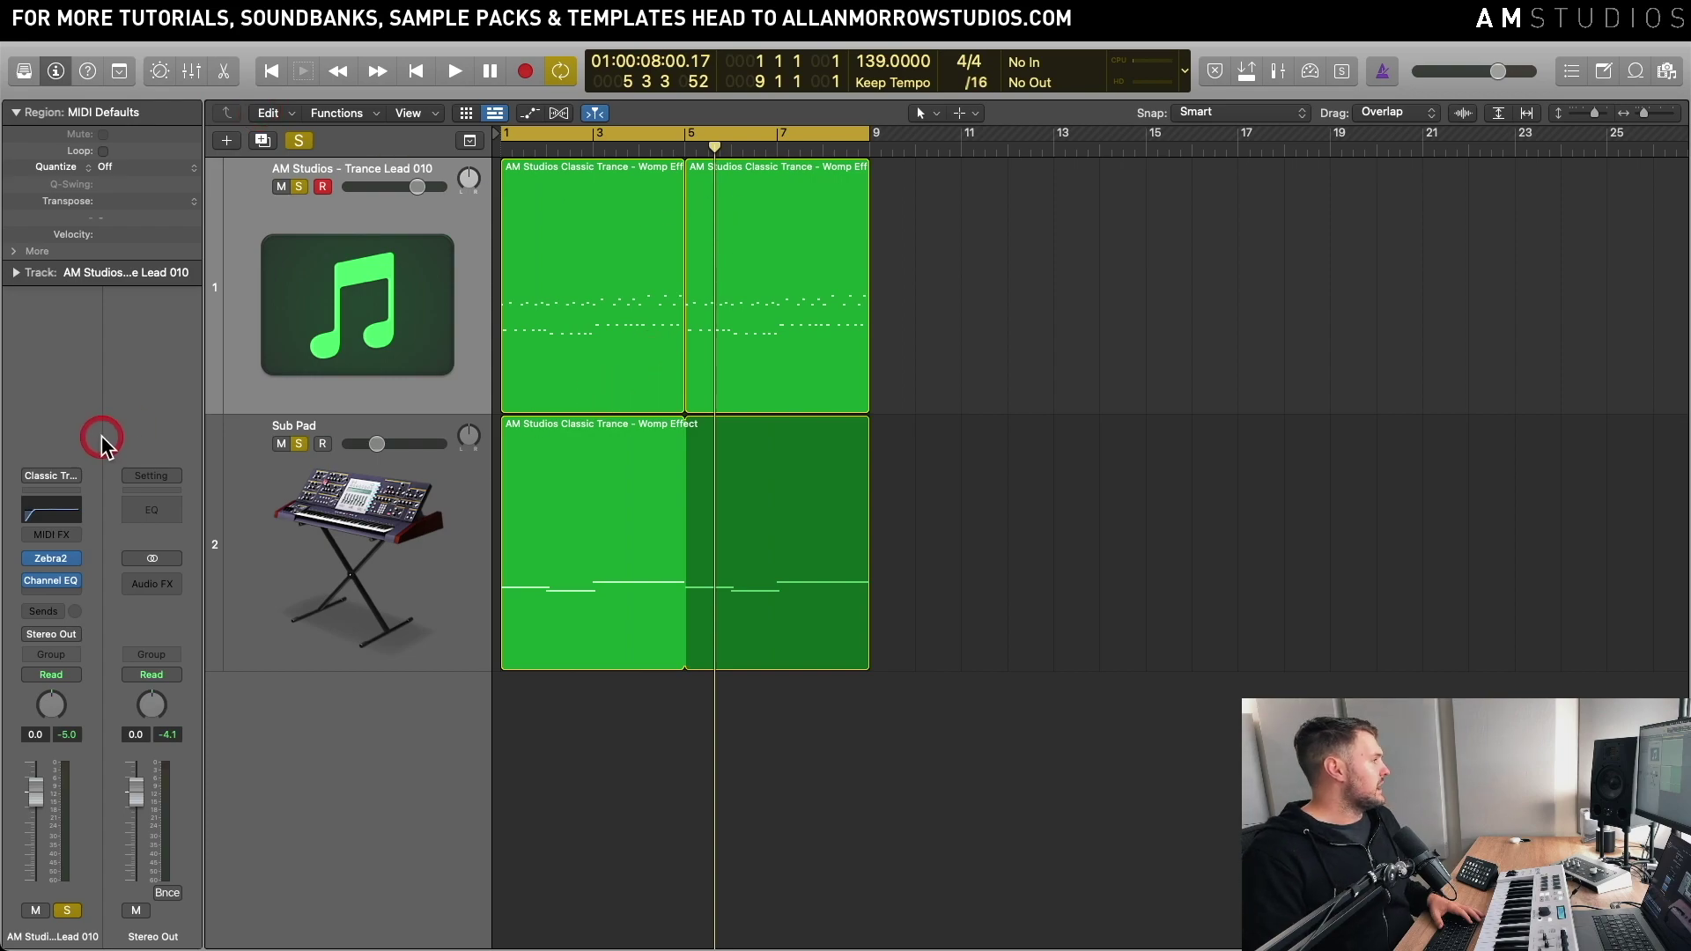
click(50, 559)
drag(957, 133, 1489, 151)
click(300, 443)
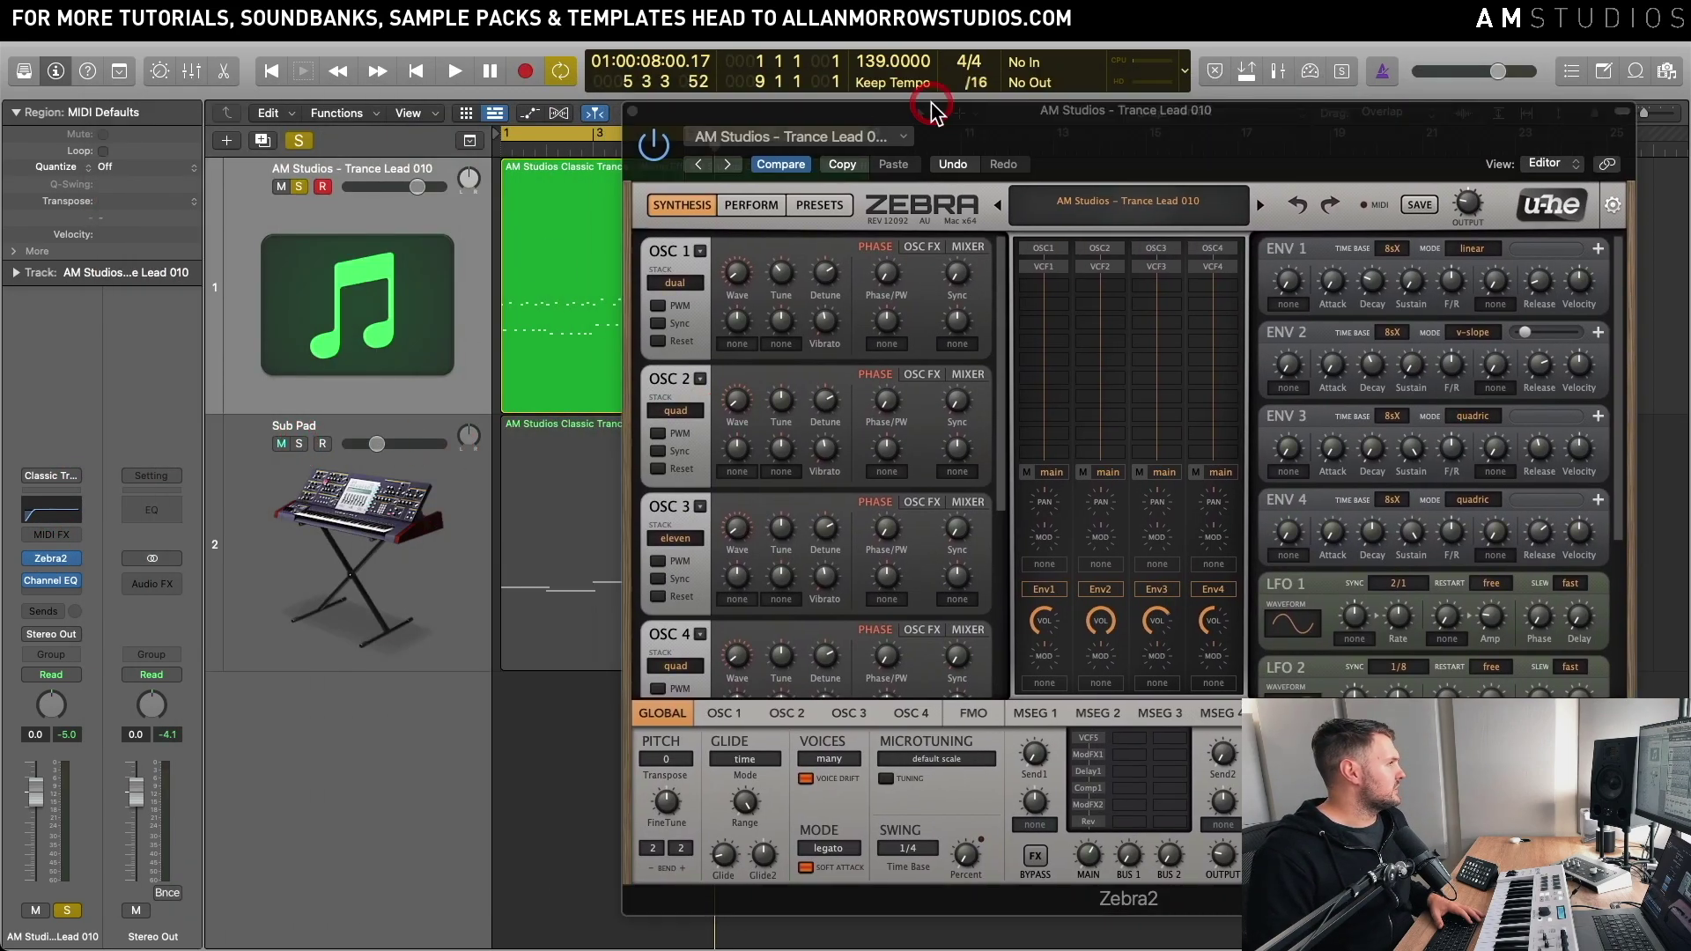
drag(956, 117, 414, 89)
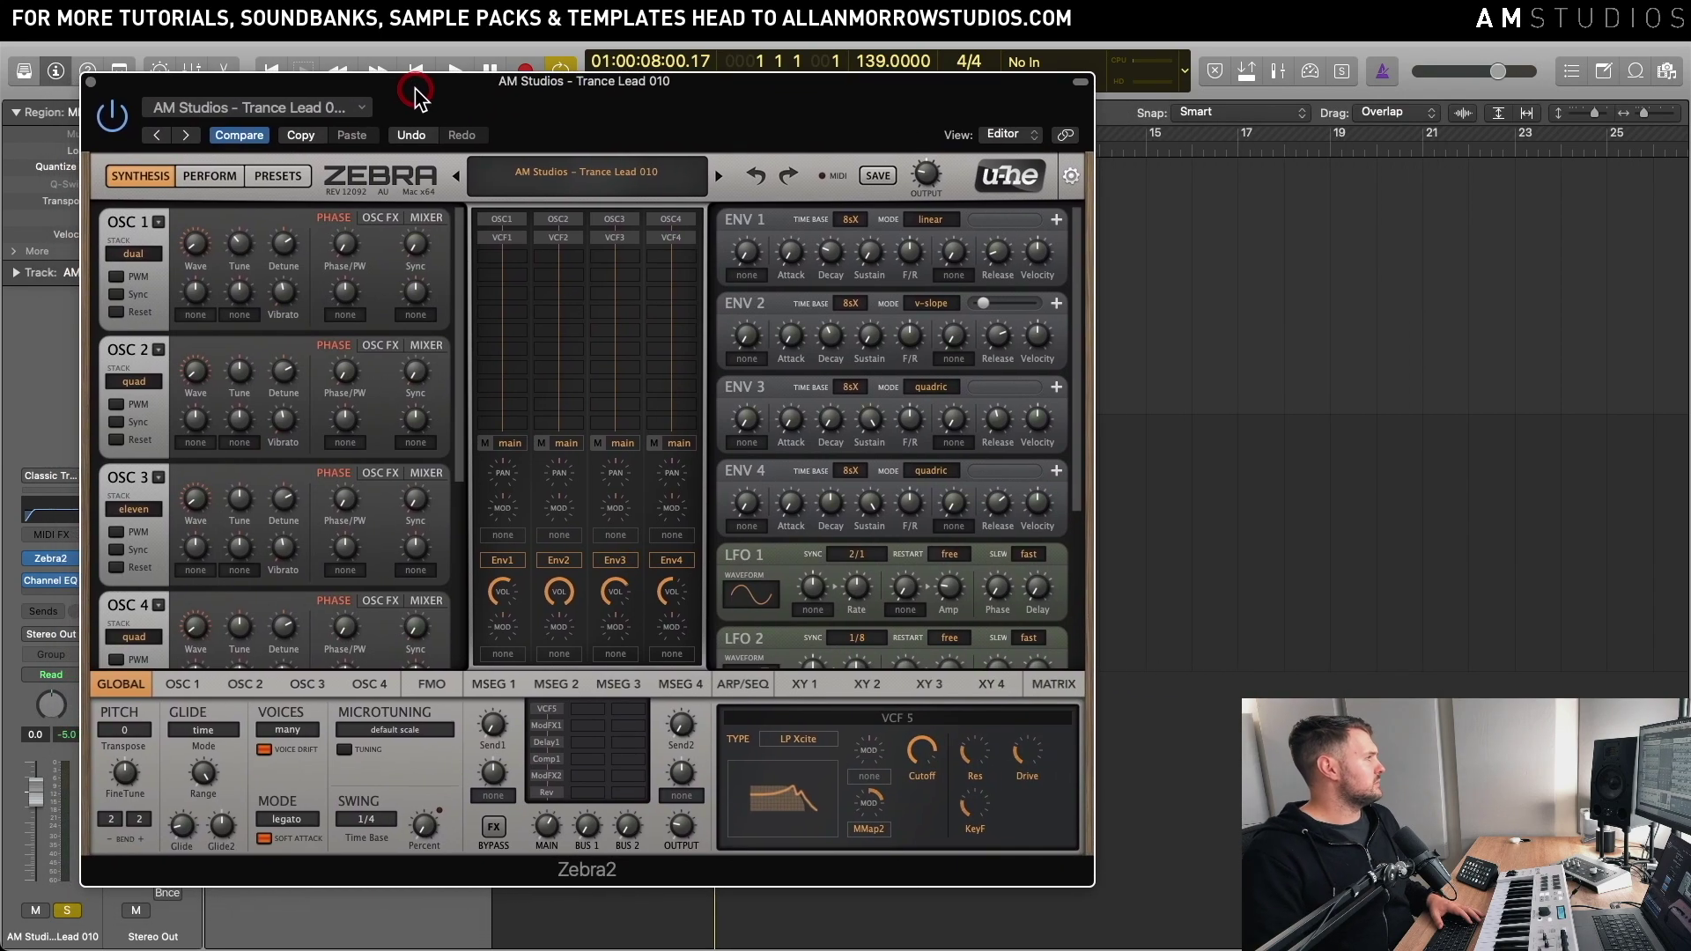
click(31, 44)
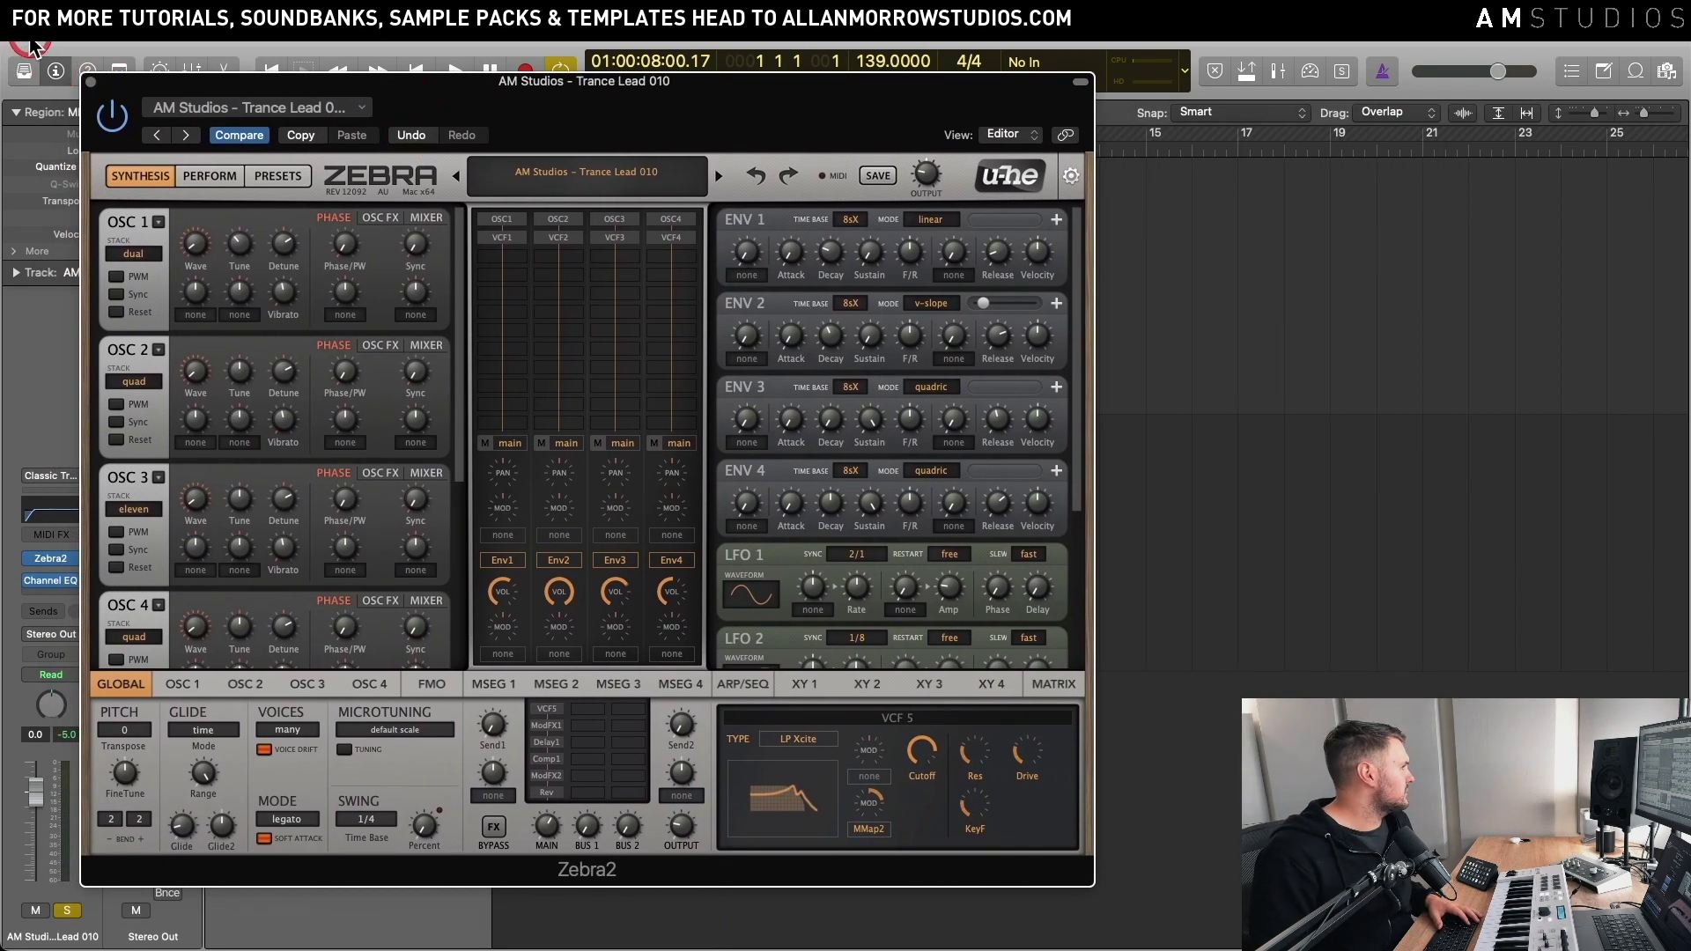
drag(714, 88, 732, 94)
click(700, 256)
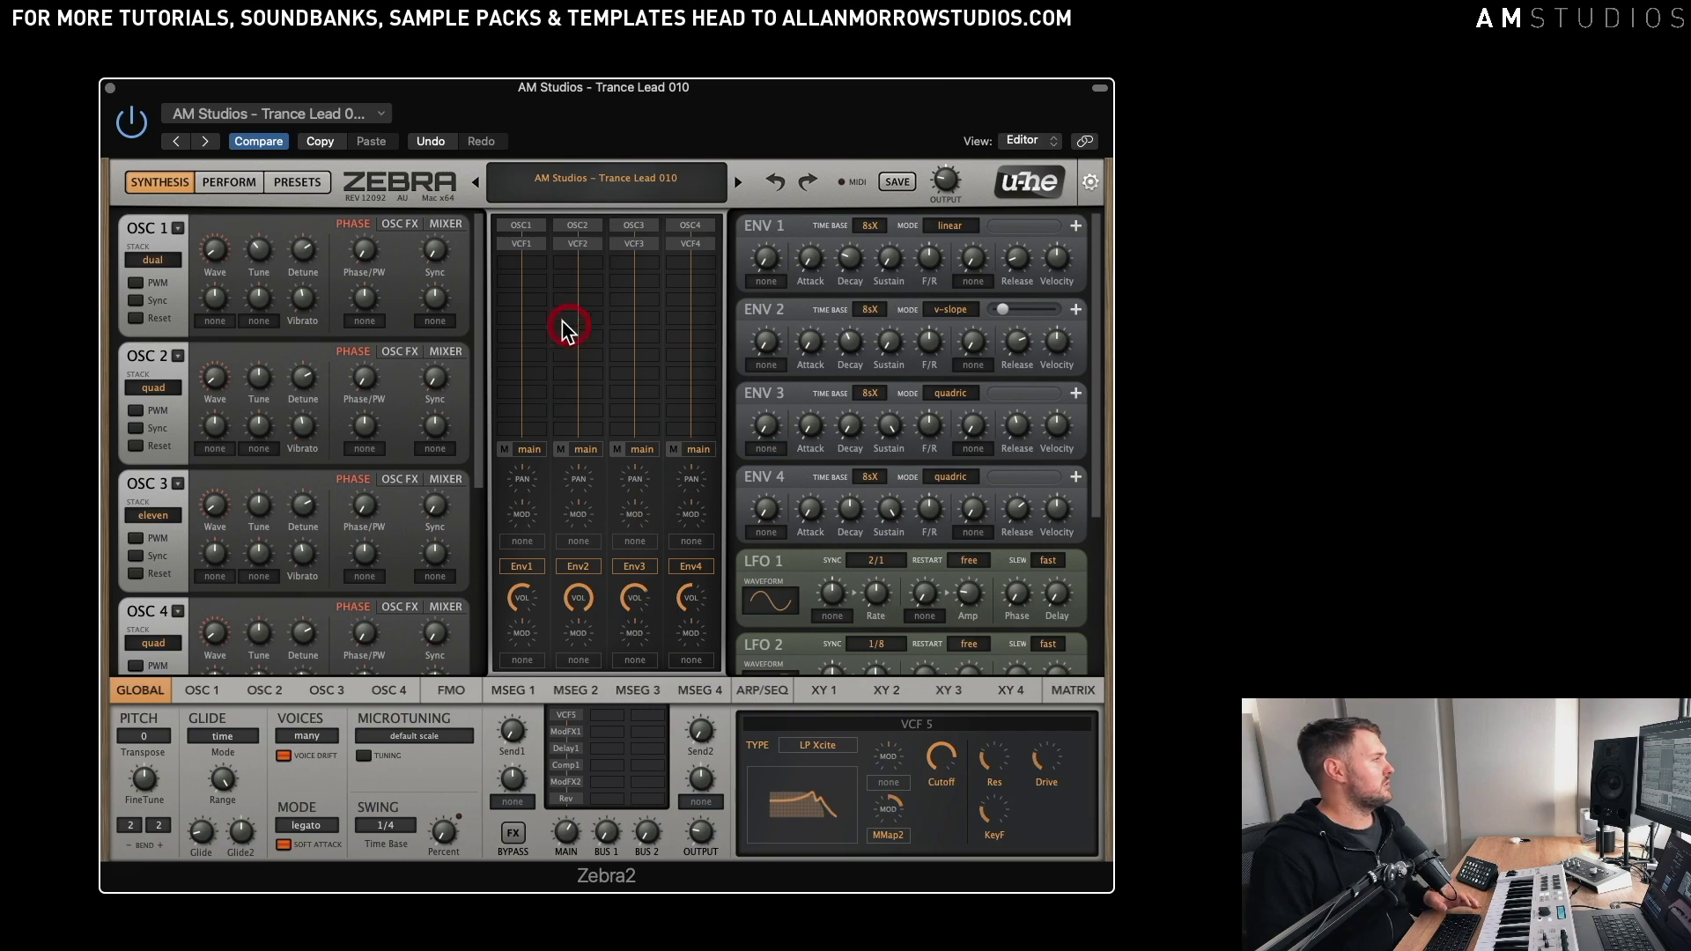
- Switch the OSC1 and VCF1 modules off and back on in the synthesis grid
click(532, 231)
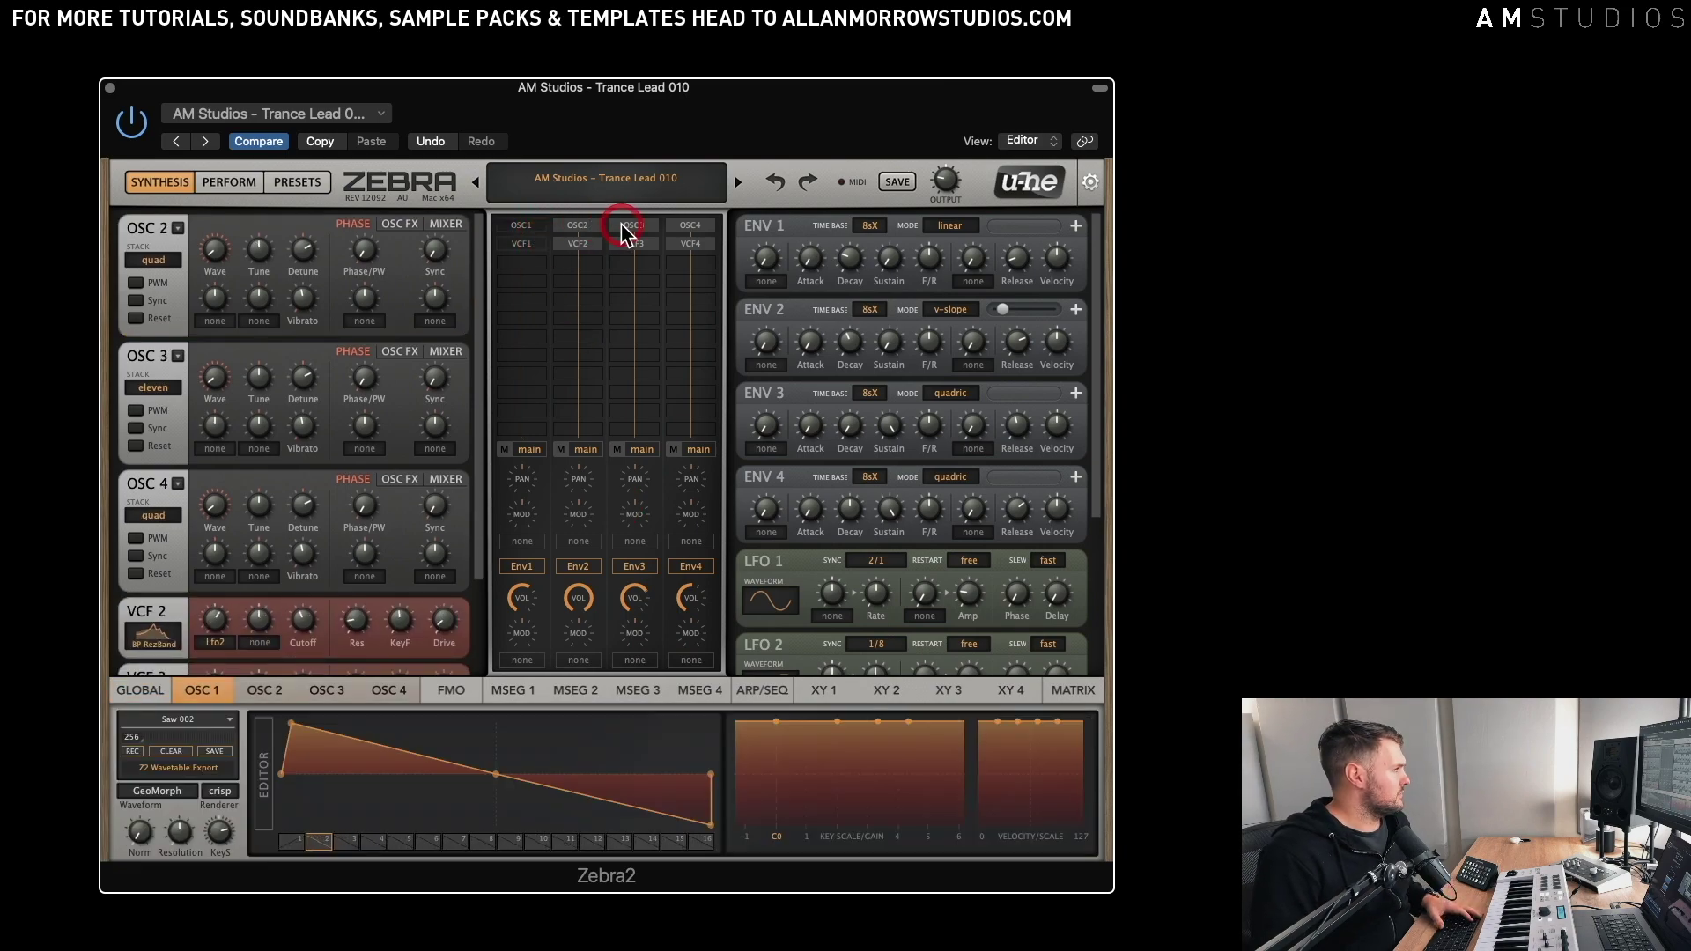
click(534, 233)
click(533, 244)
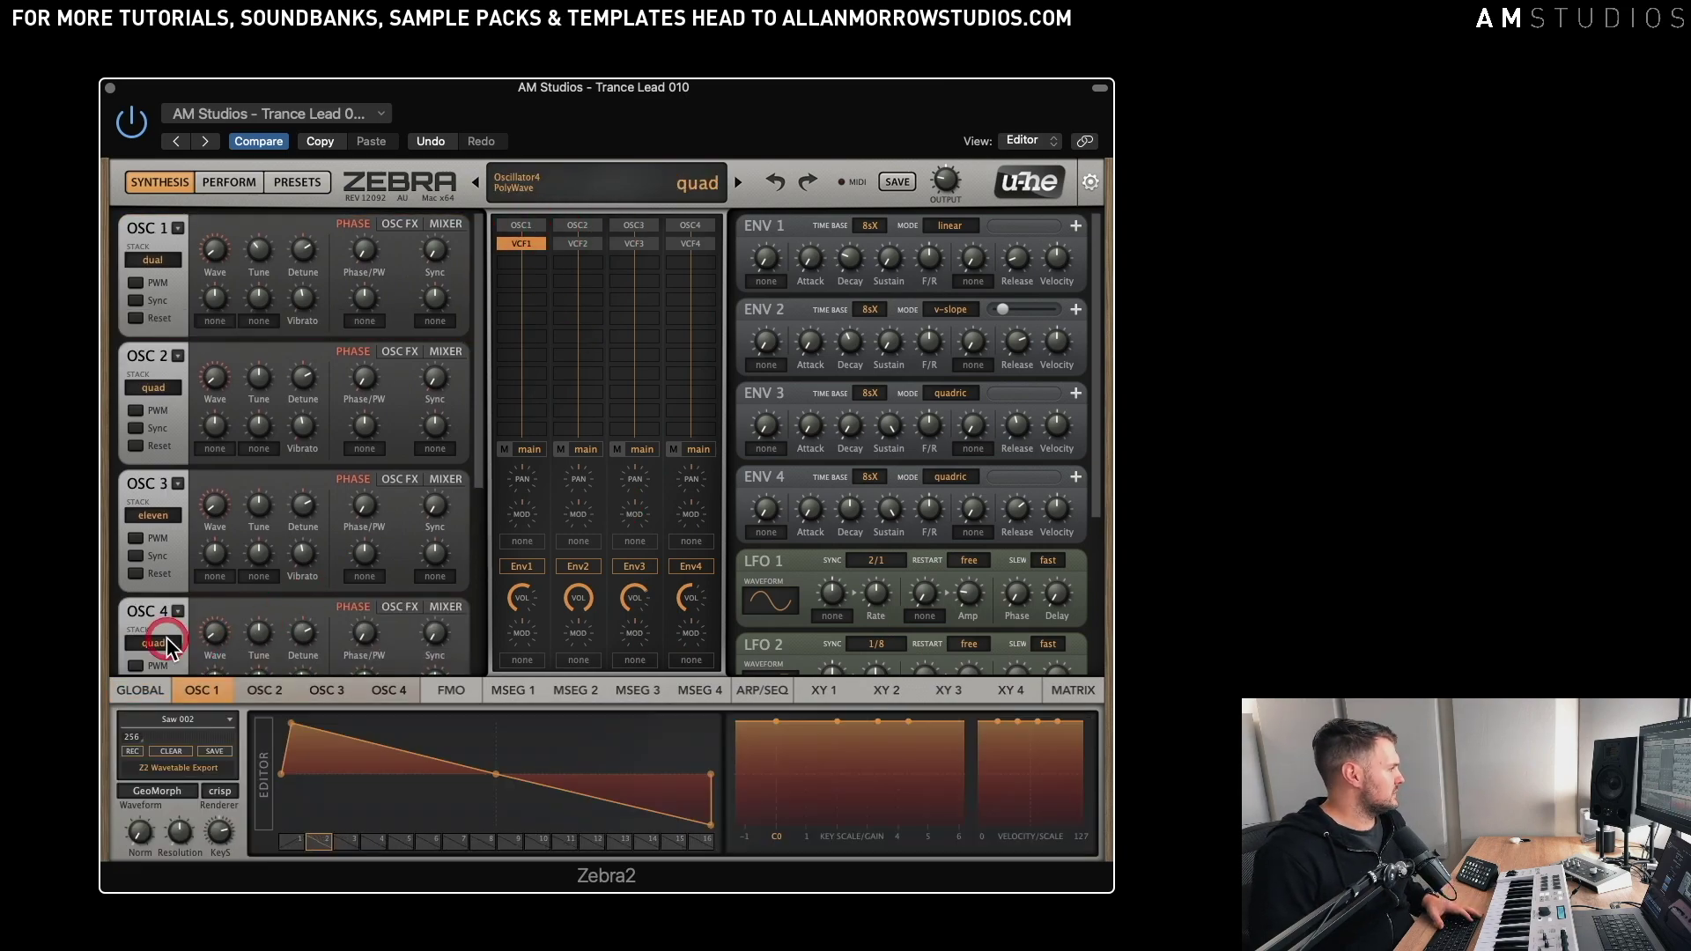
- Compare the lead sound with Zebra2's global effects bypassed and active
click(136, 690)
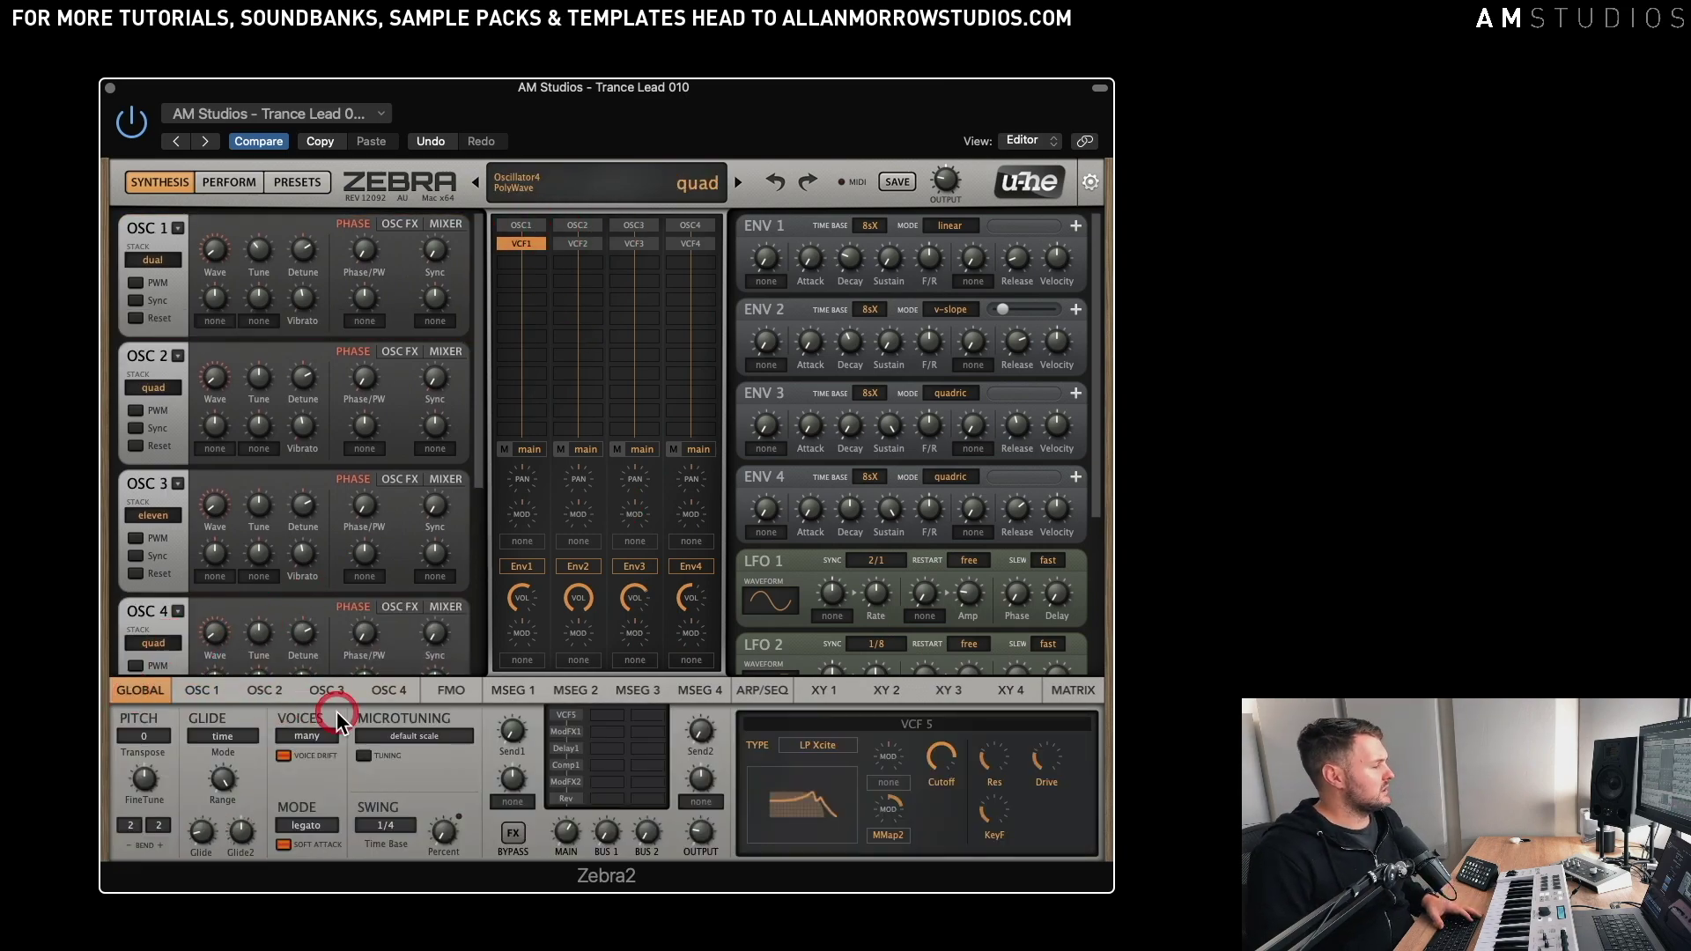
click(516, 836)
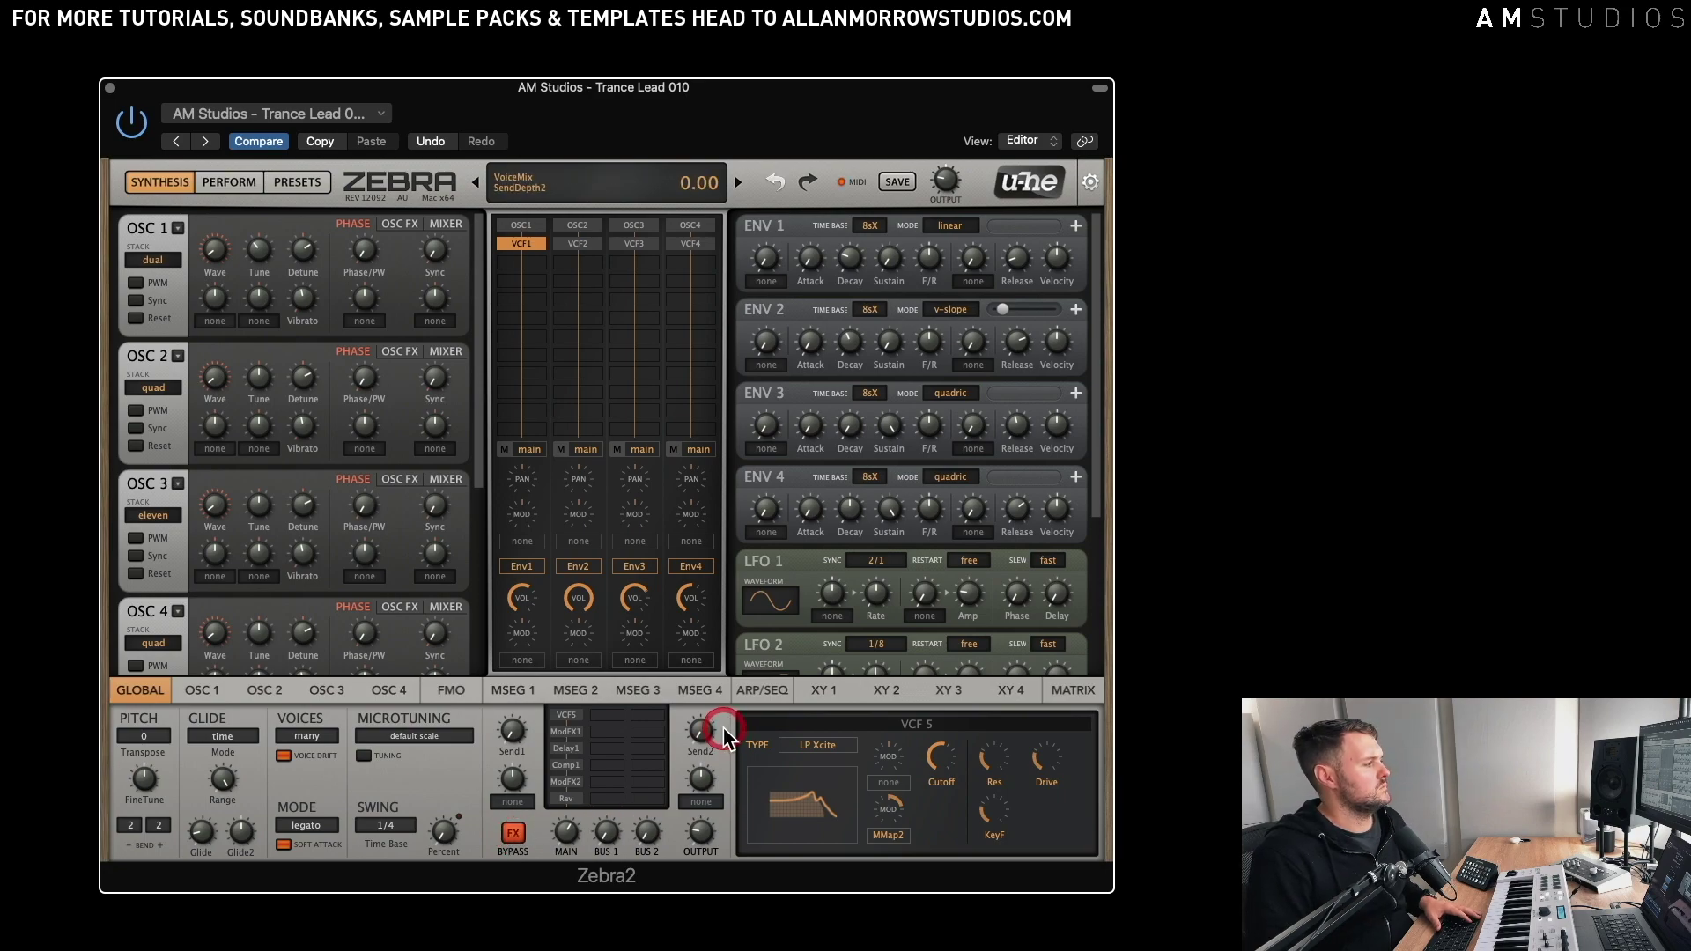
click(515, 834)
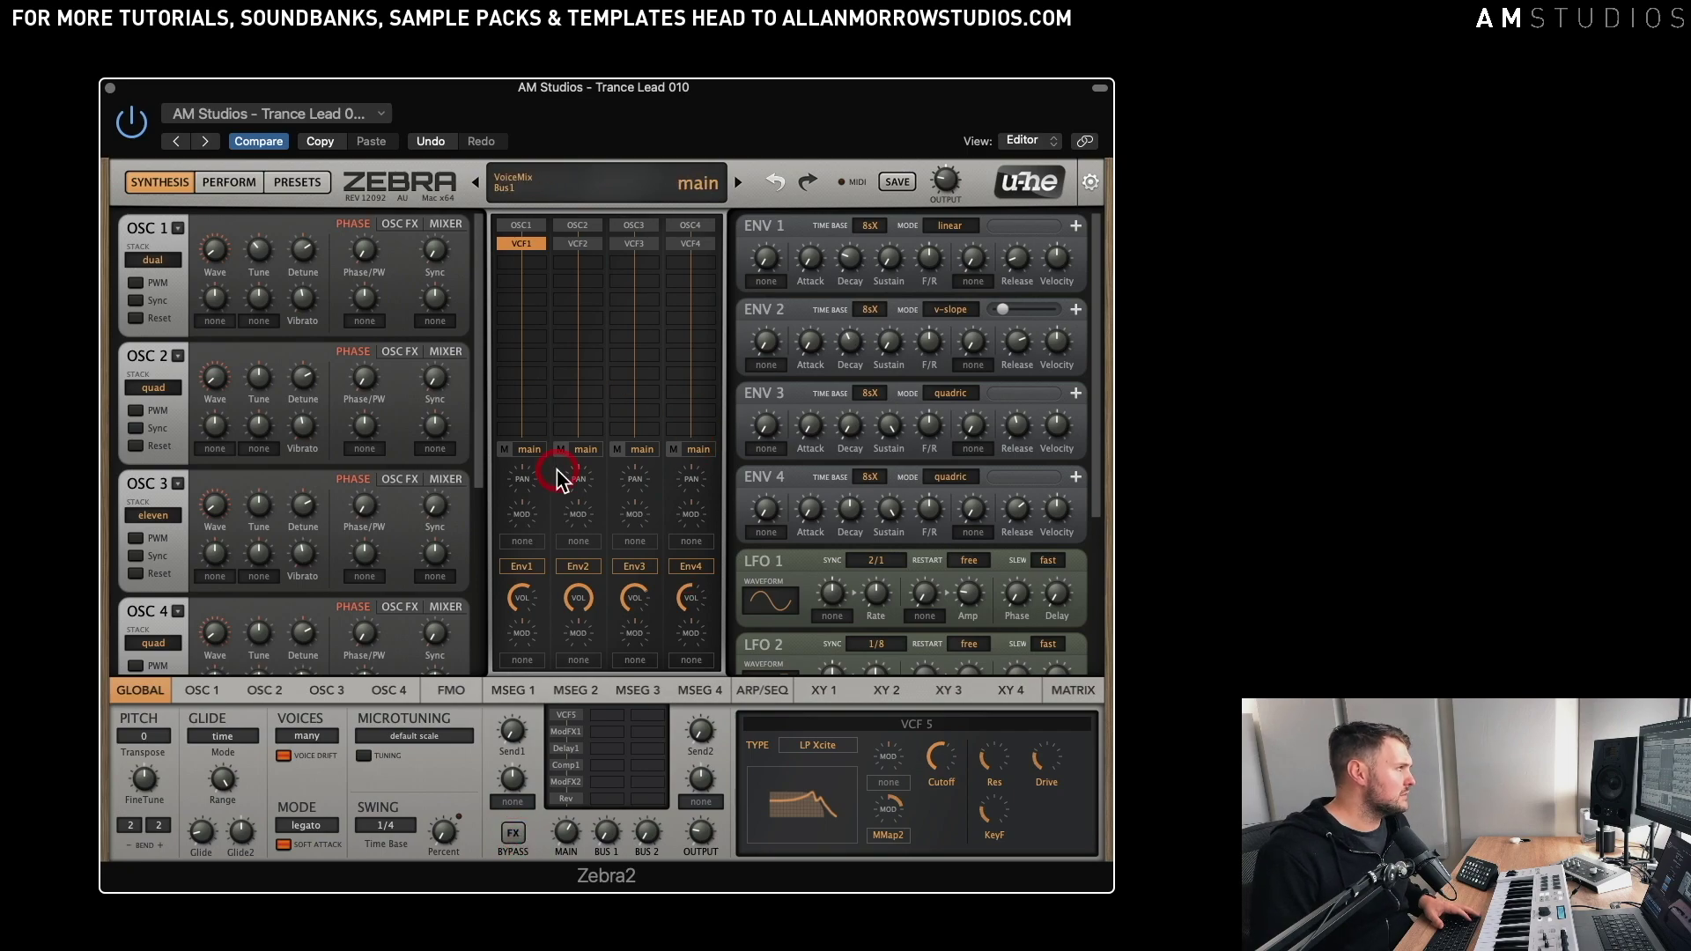
- Isolate the second lane by switching off OSC1, VCF1, OSC3, VCF3, OSC4 and VCF4 in the synthesis grid
click(528, 230)
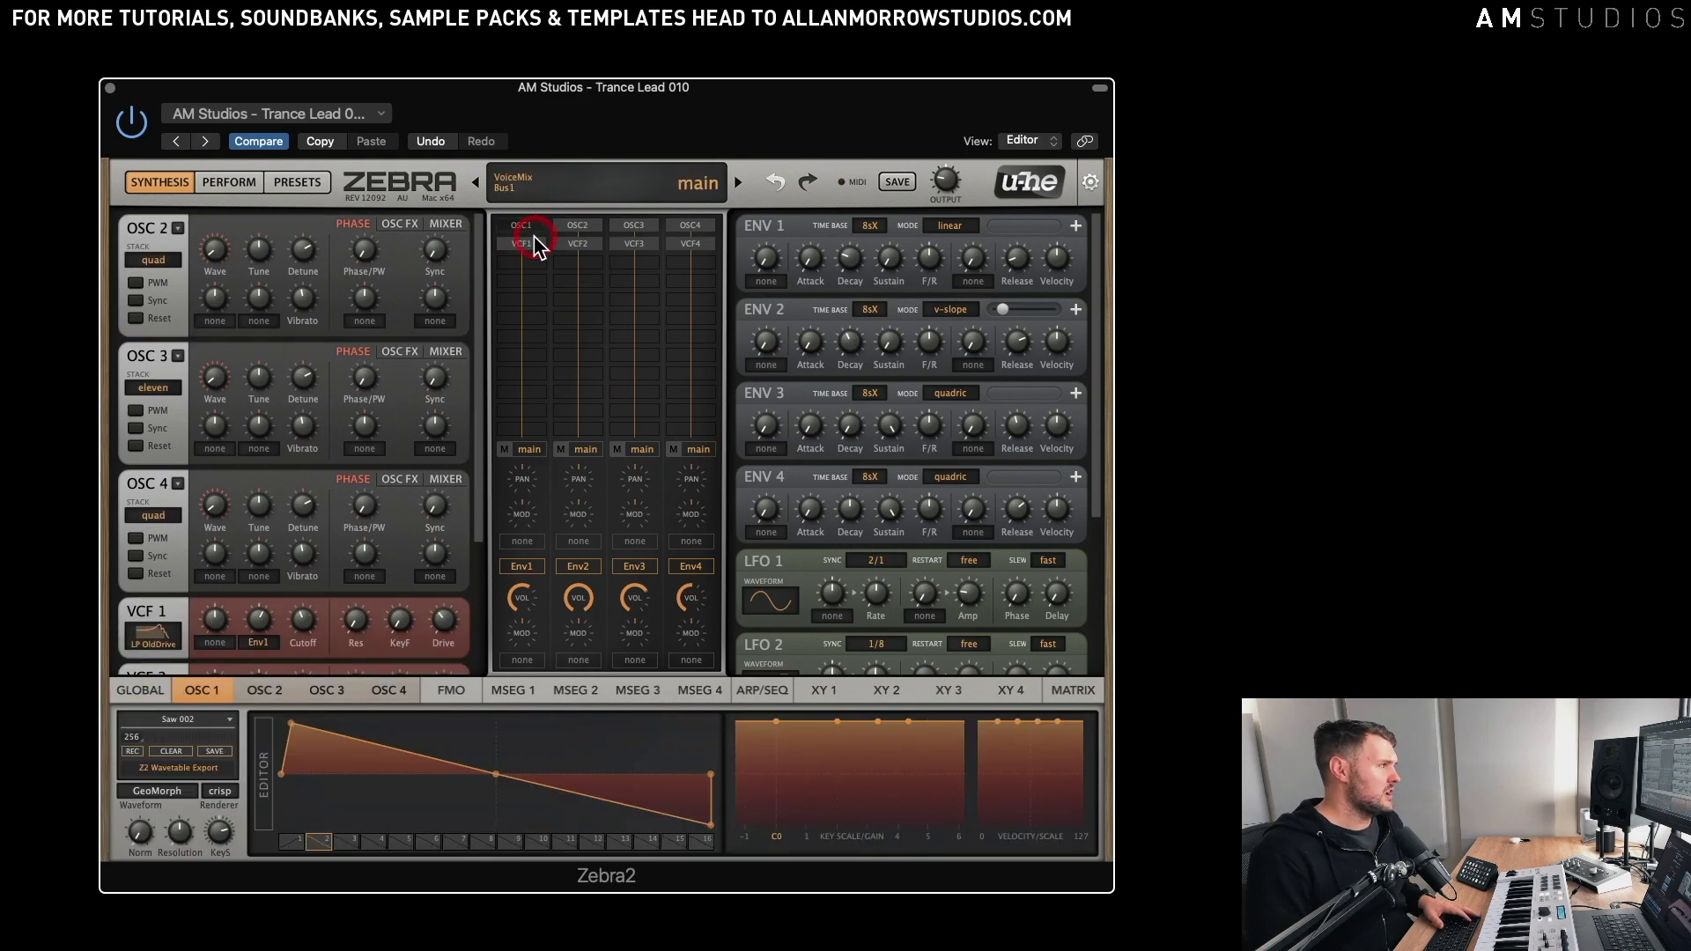
click(633, 225)
click(633, 244)
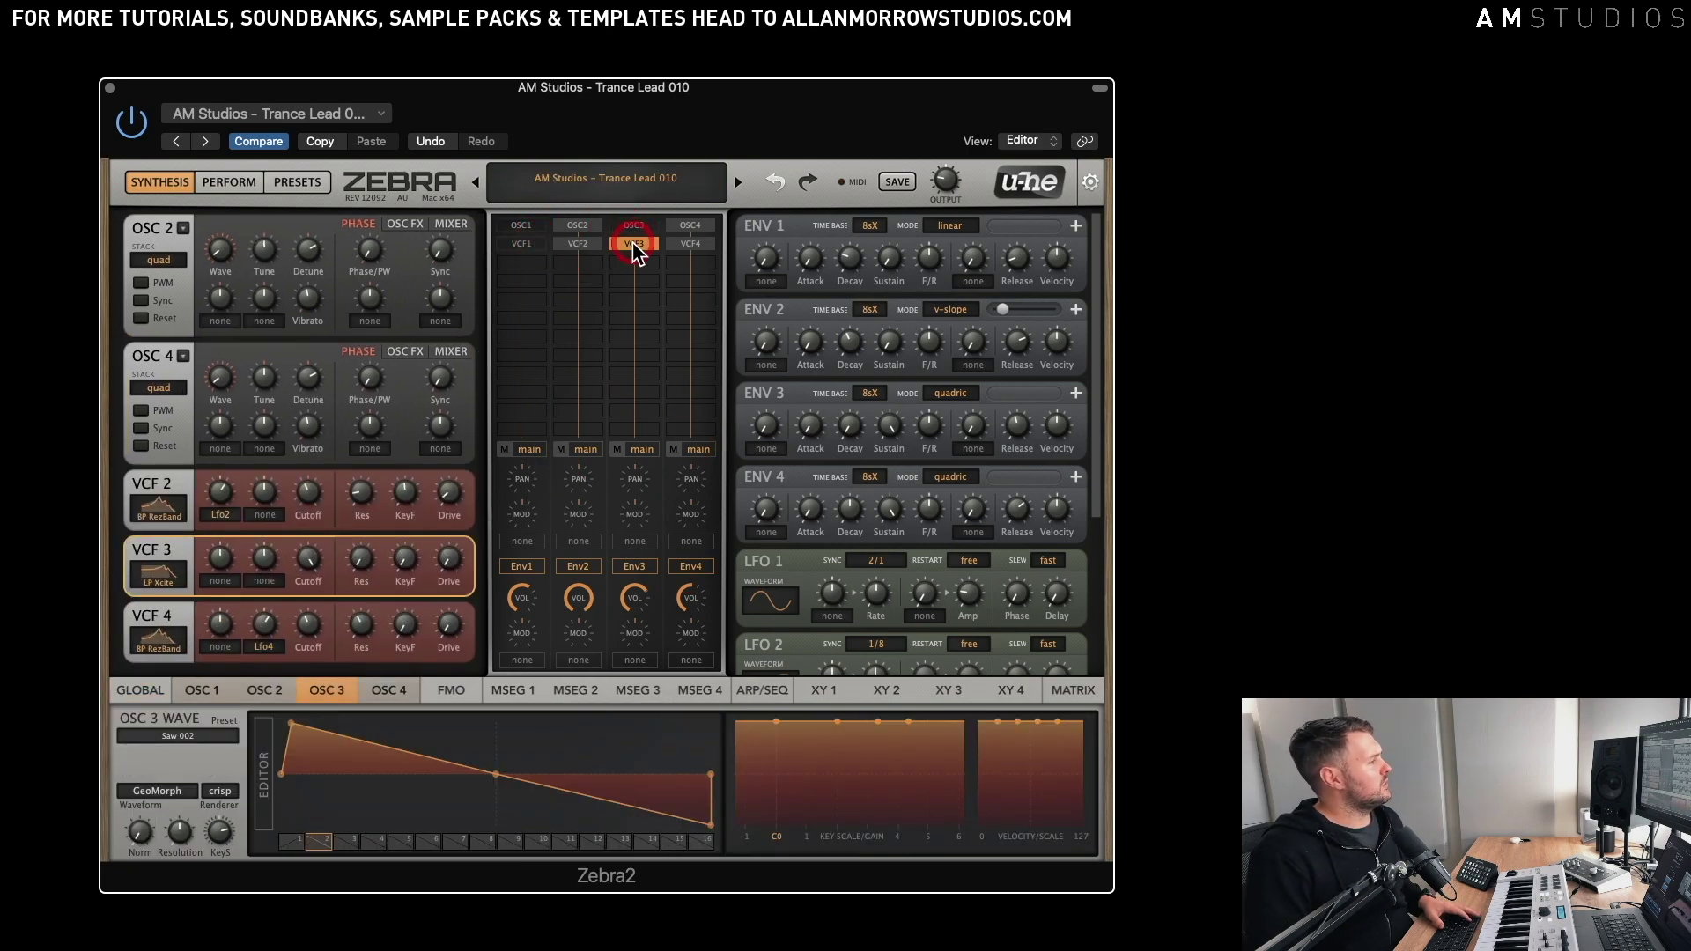
click(692, 228)
click(696, 246)
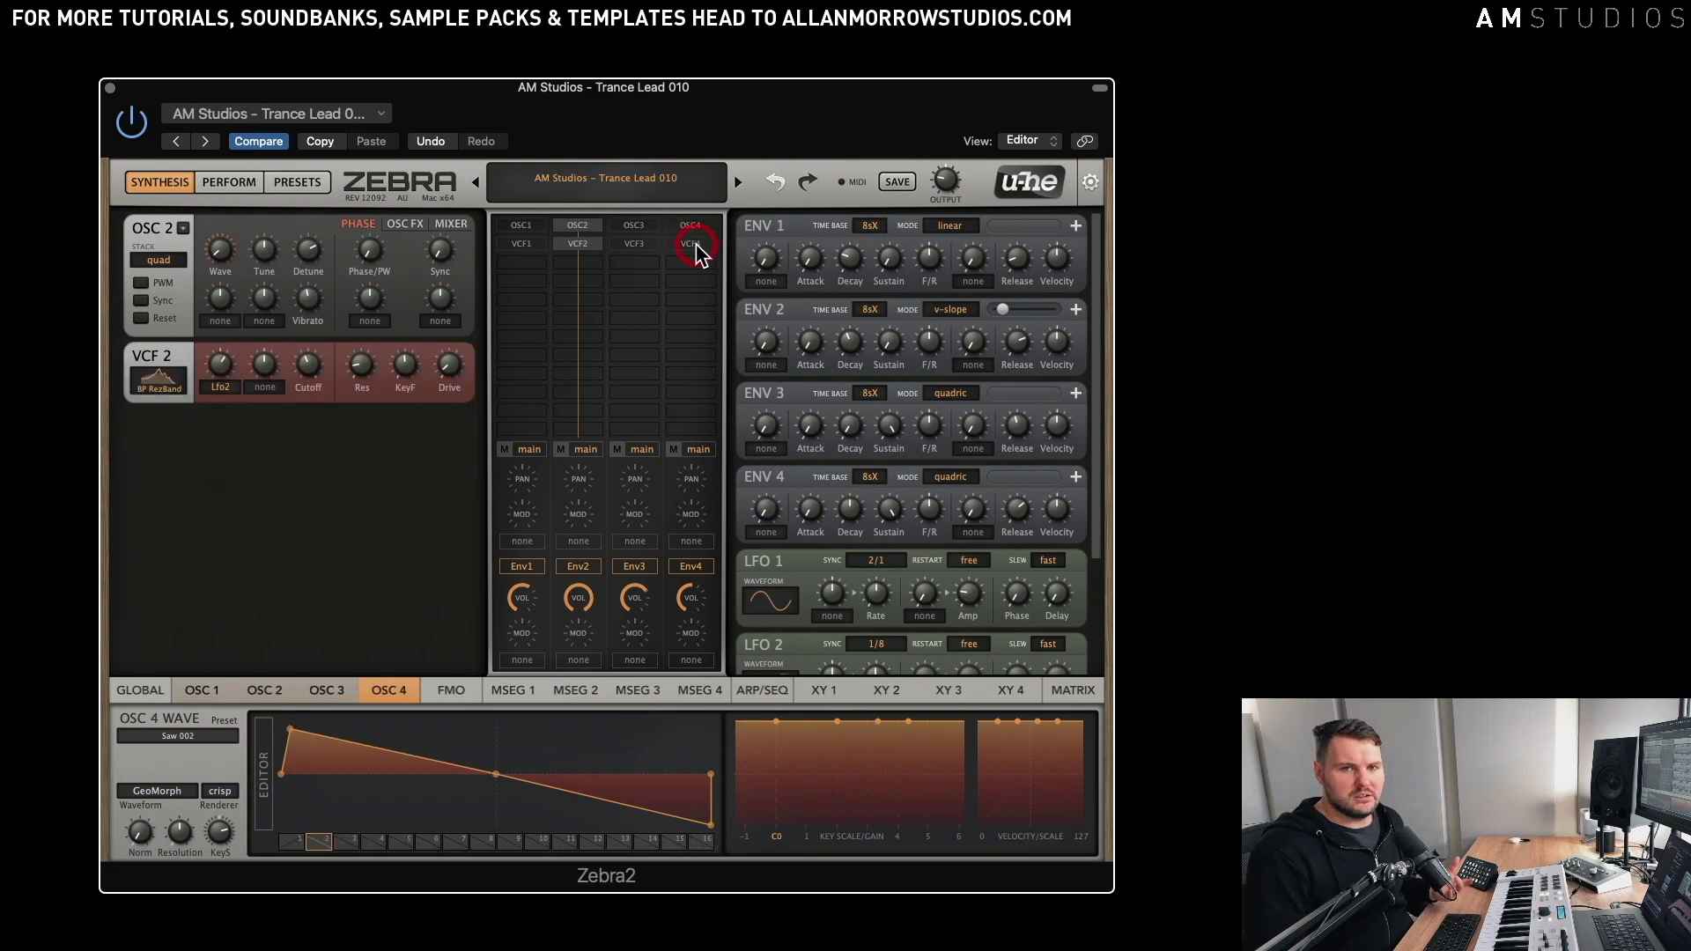
click(259, 484)
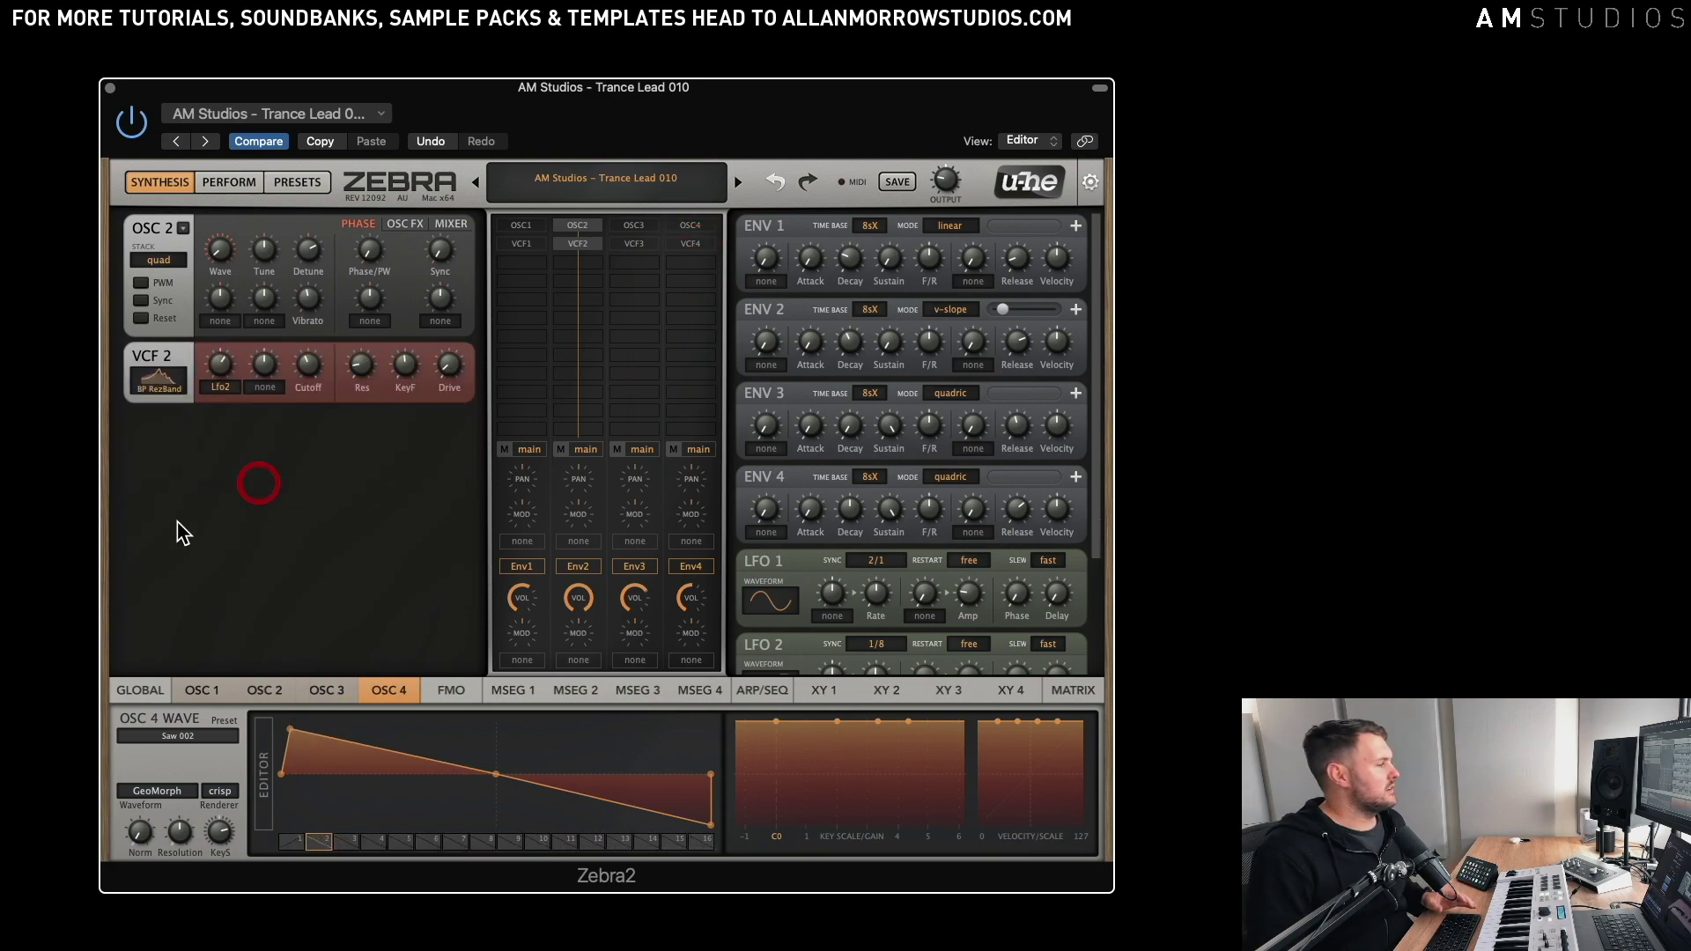
- Switch off ModFX1, Comp1 and ModFX2 in the global effects grid
click(139, 690)
click(478, 838)
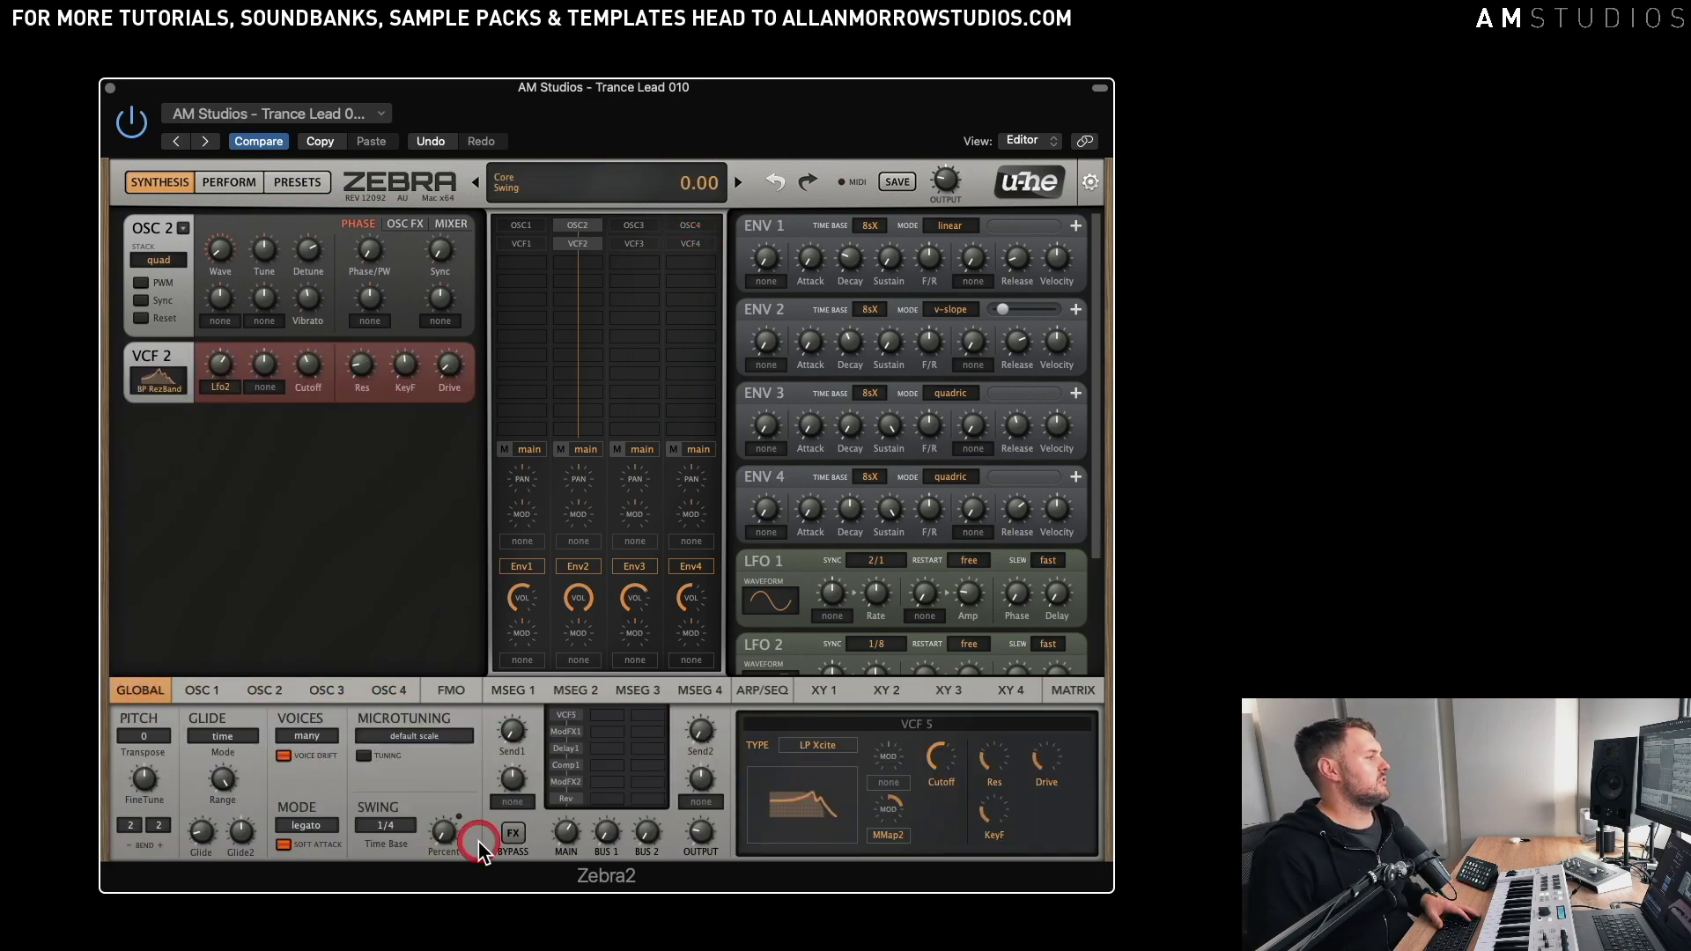
click(416, 755)
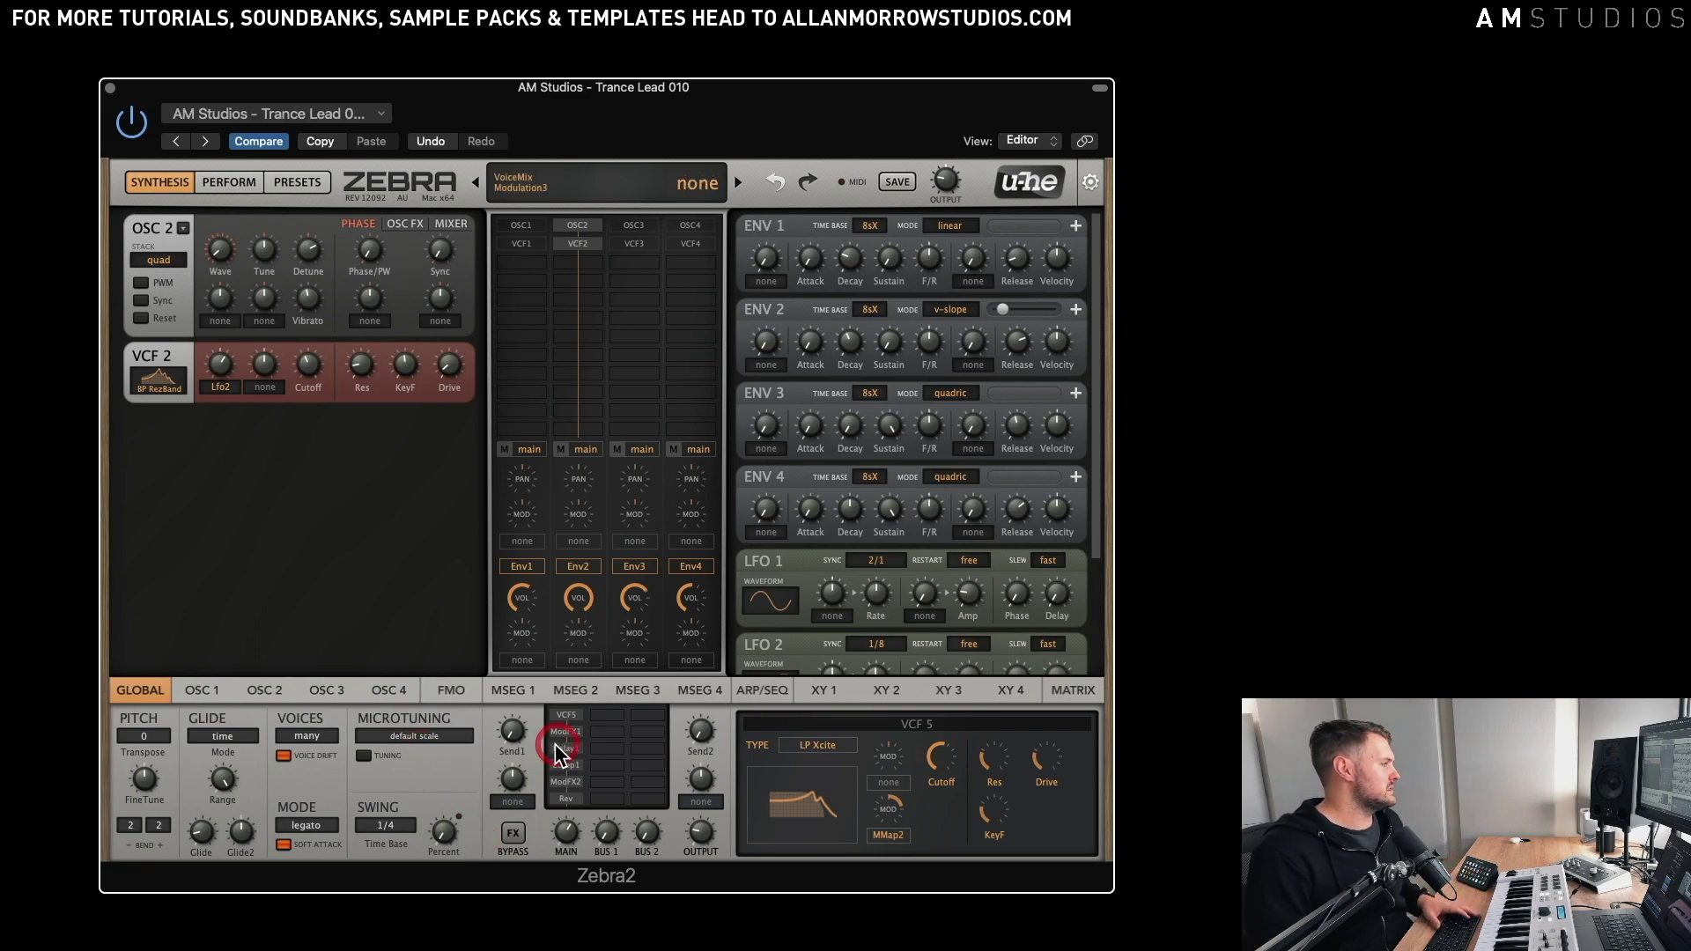
click(568, 718)
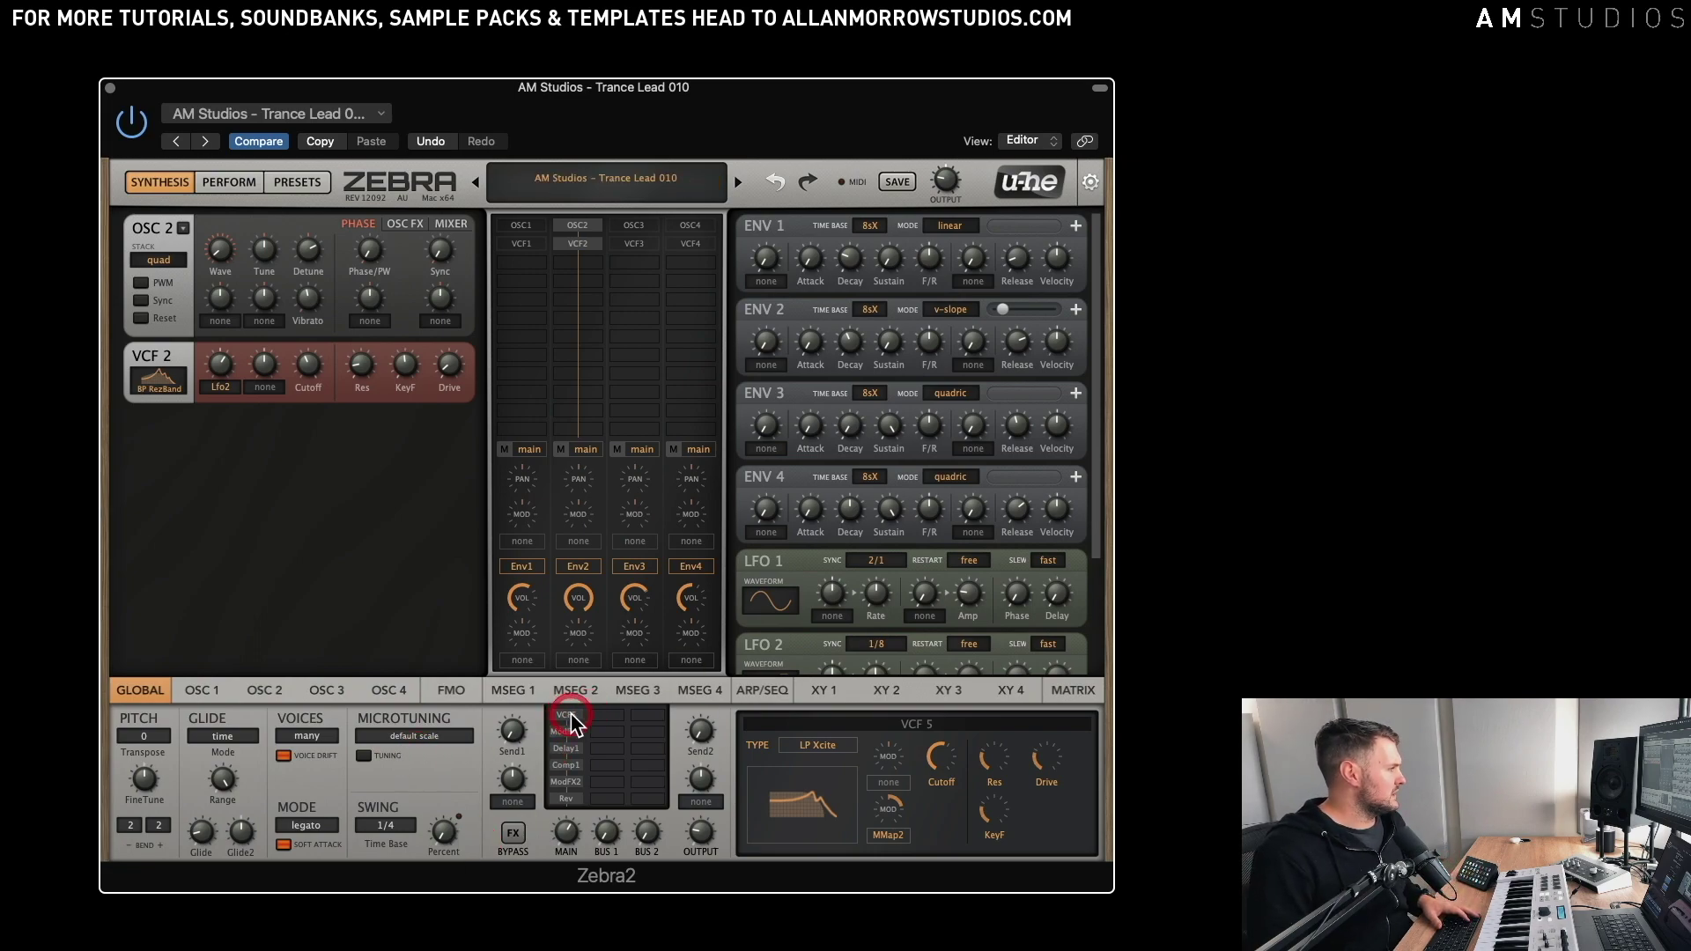
click(565, 734)
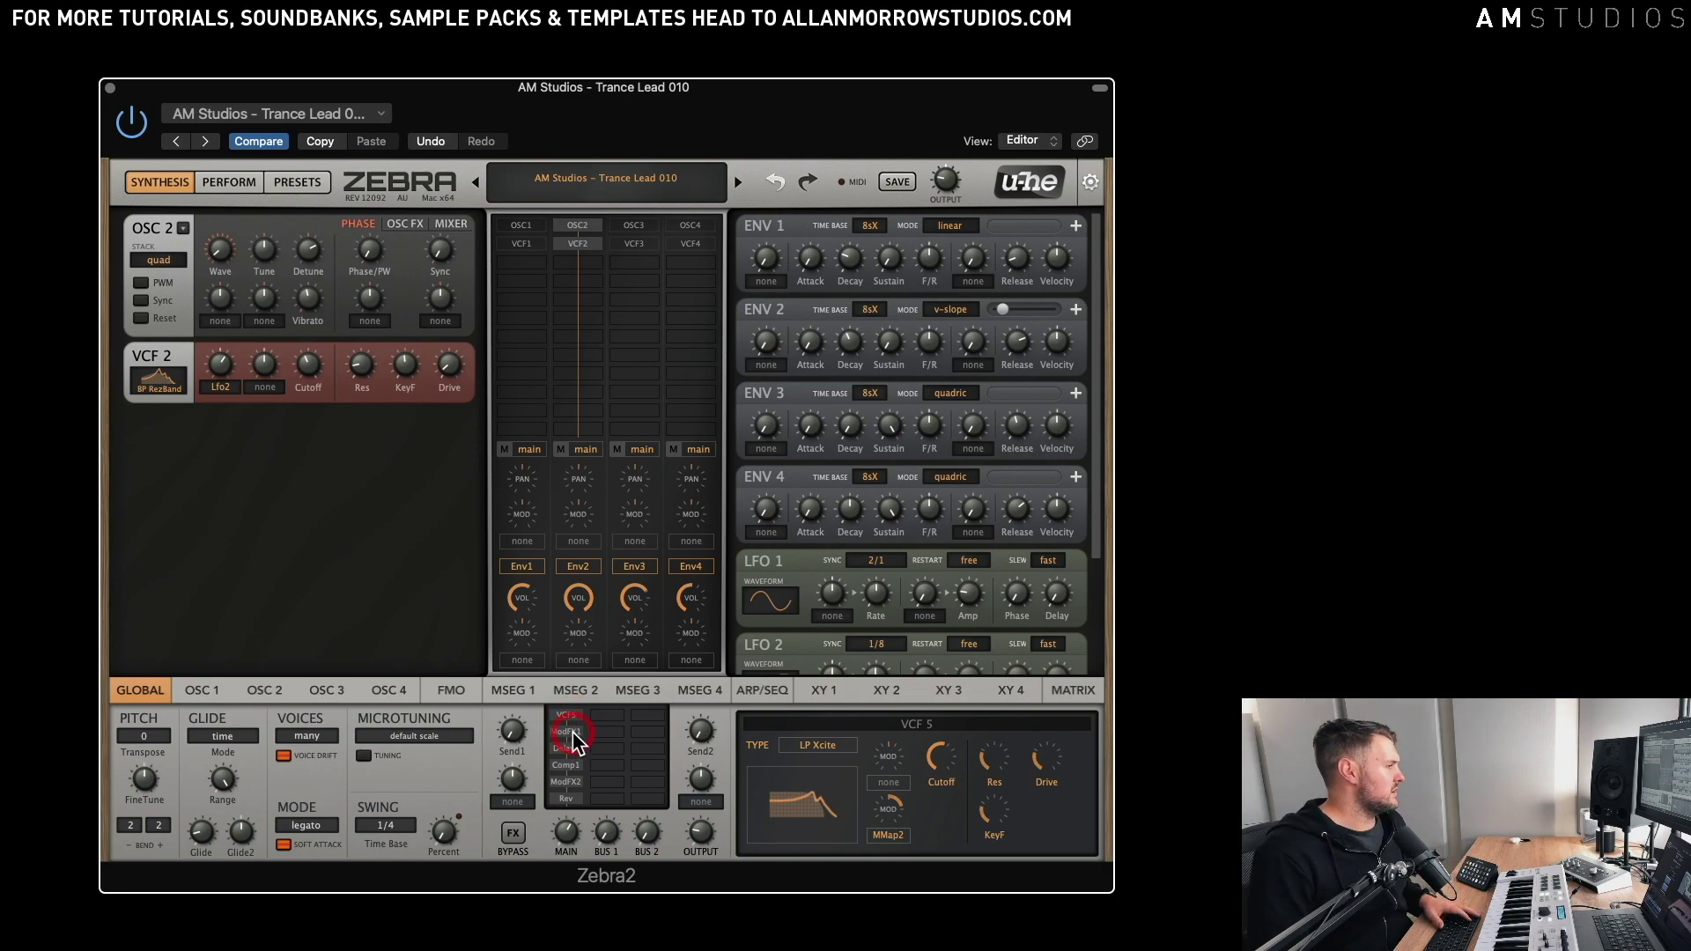
click(566, 765)
click(571, 782)
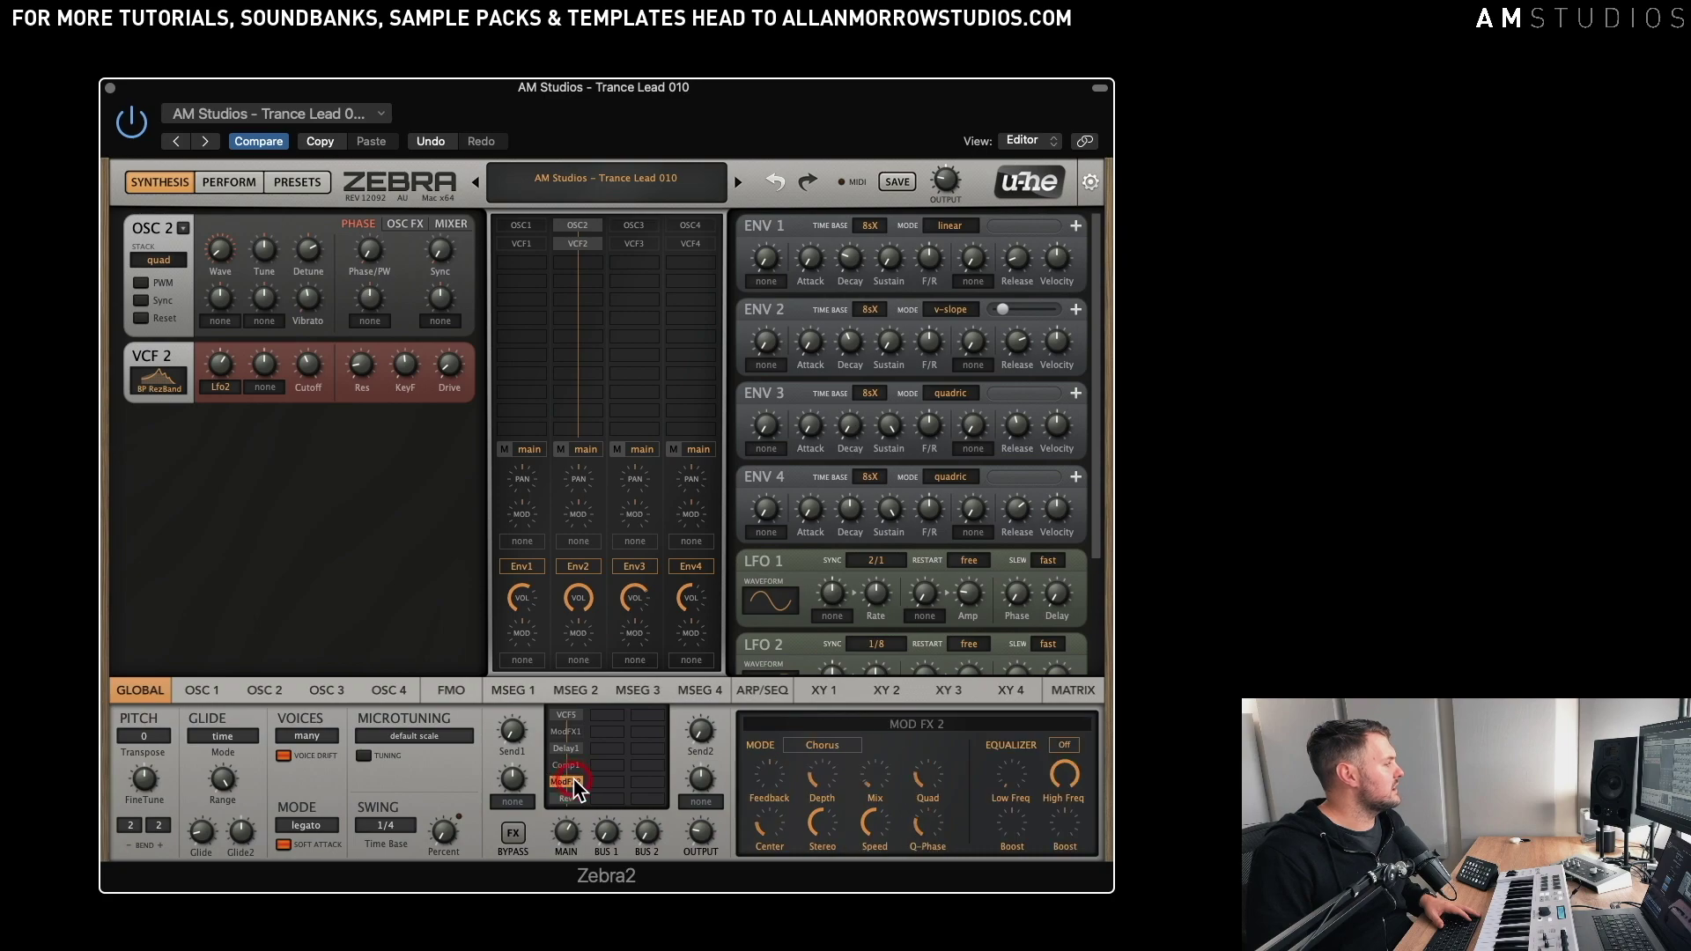
click(542, 813)
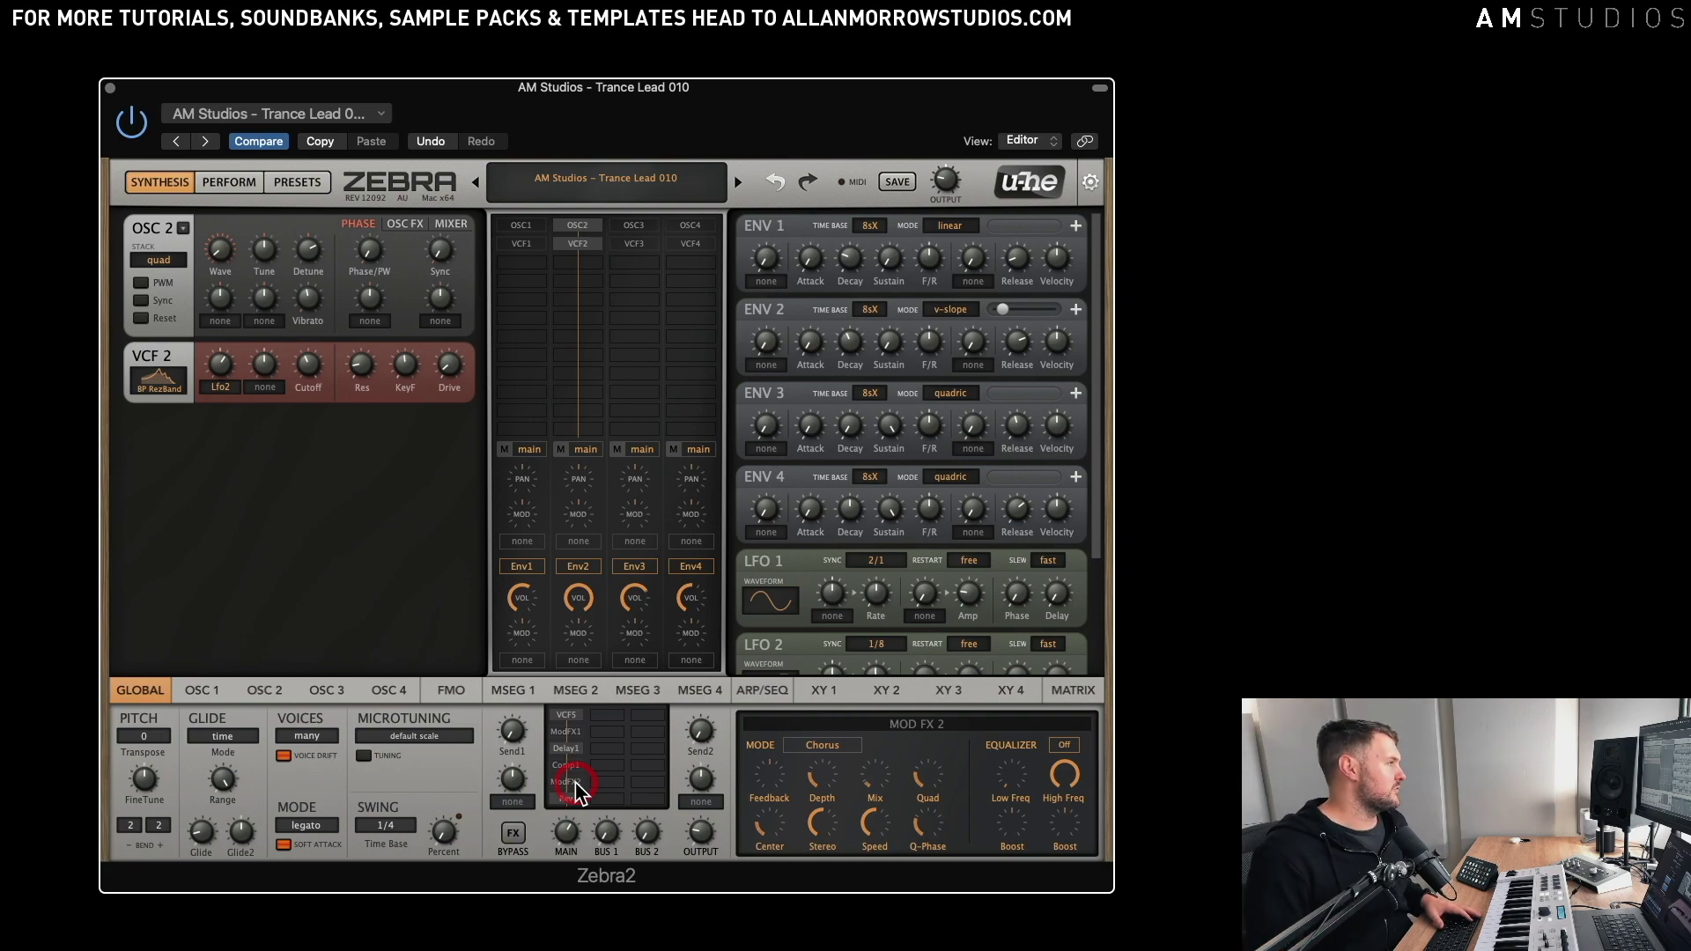
- Switch off the VCF2 filter in the second lane and the VCF5 filter in the global effects grid
click(575, 263)
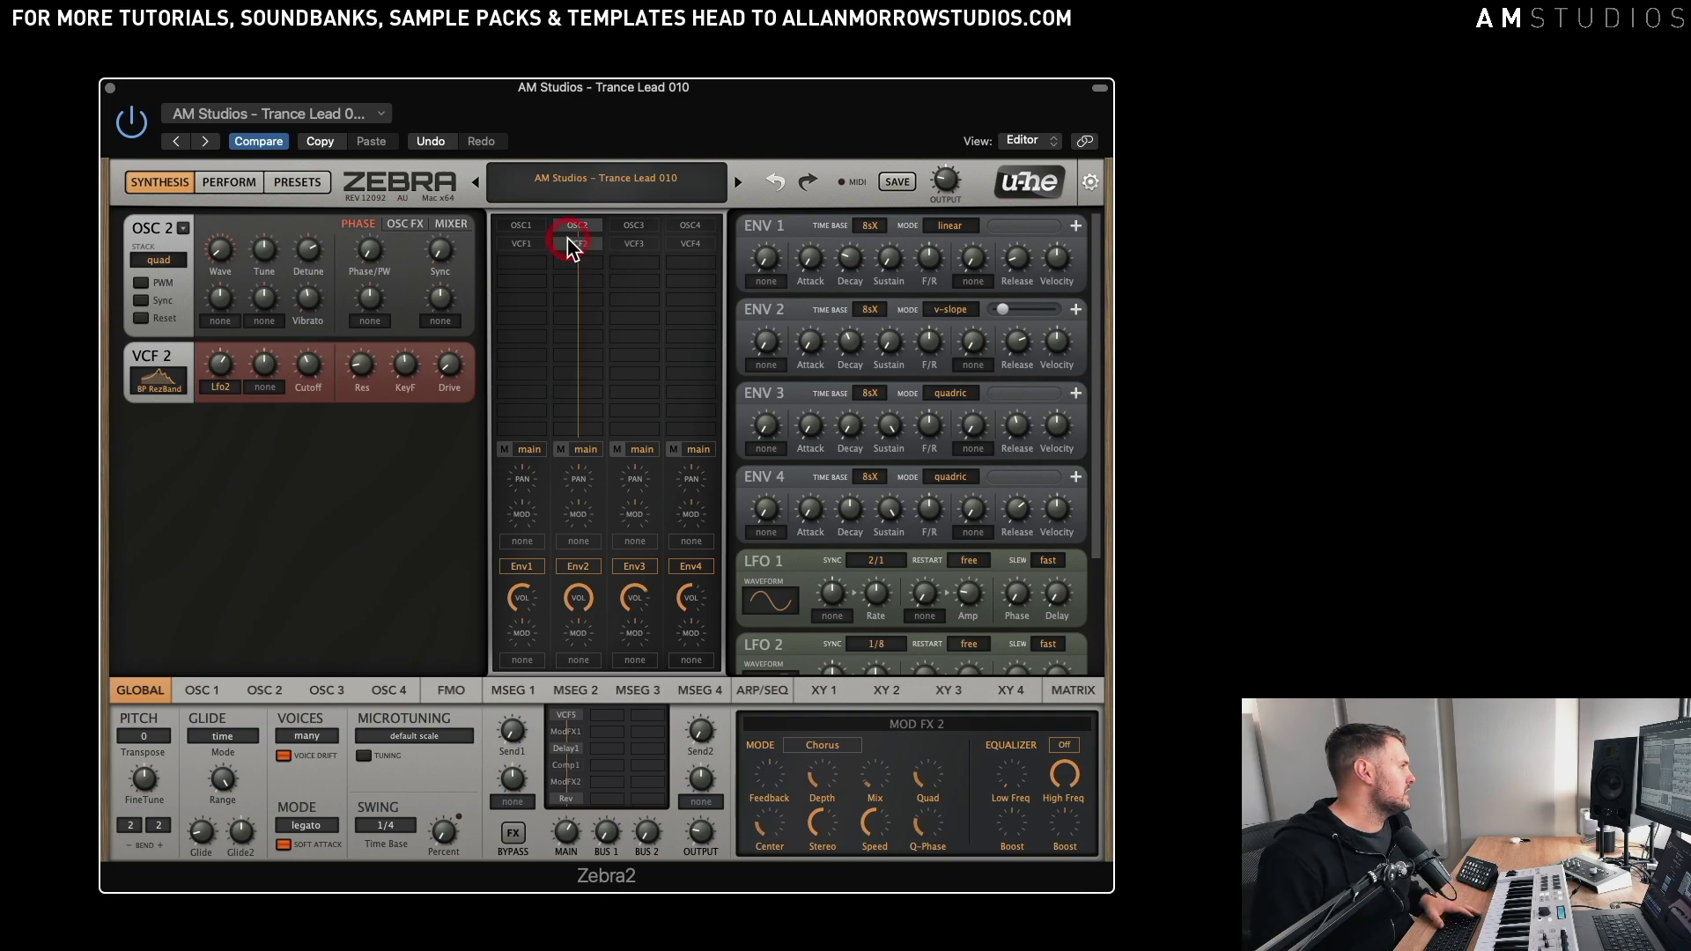
double_click(580, 245)
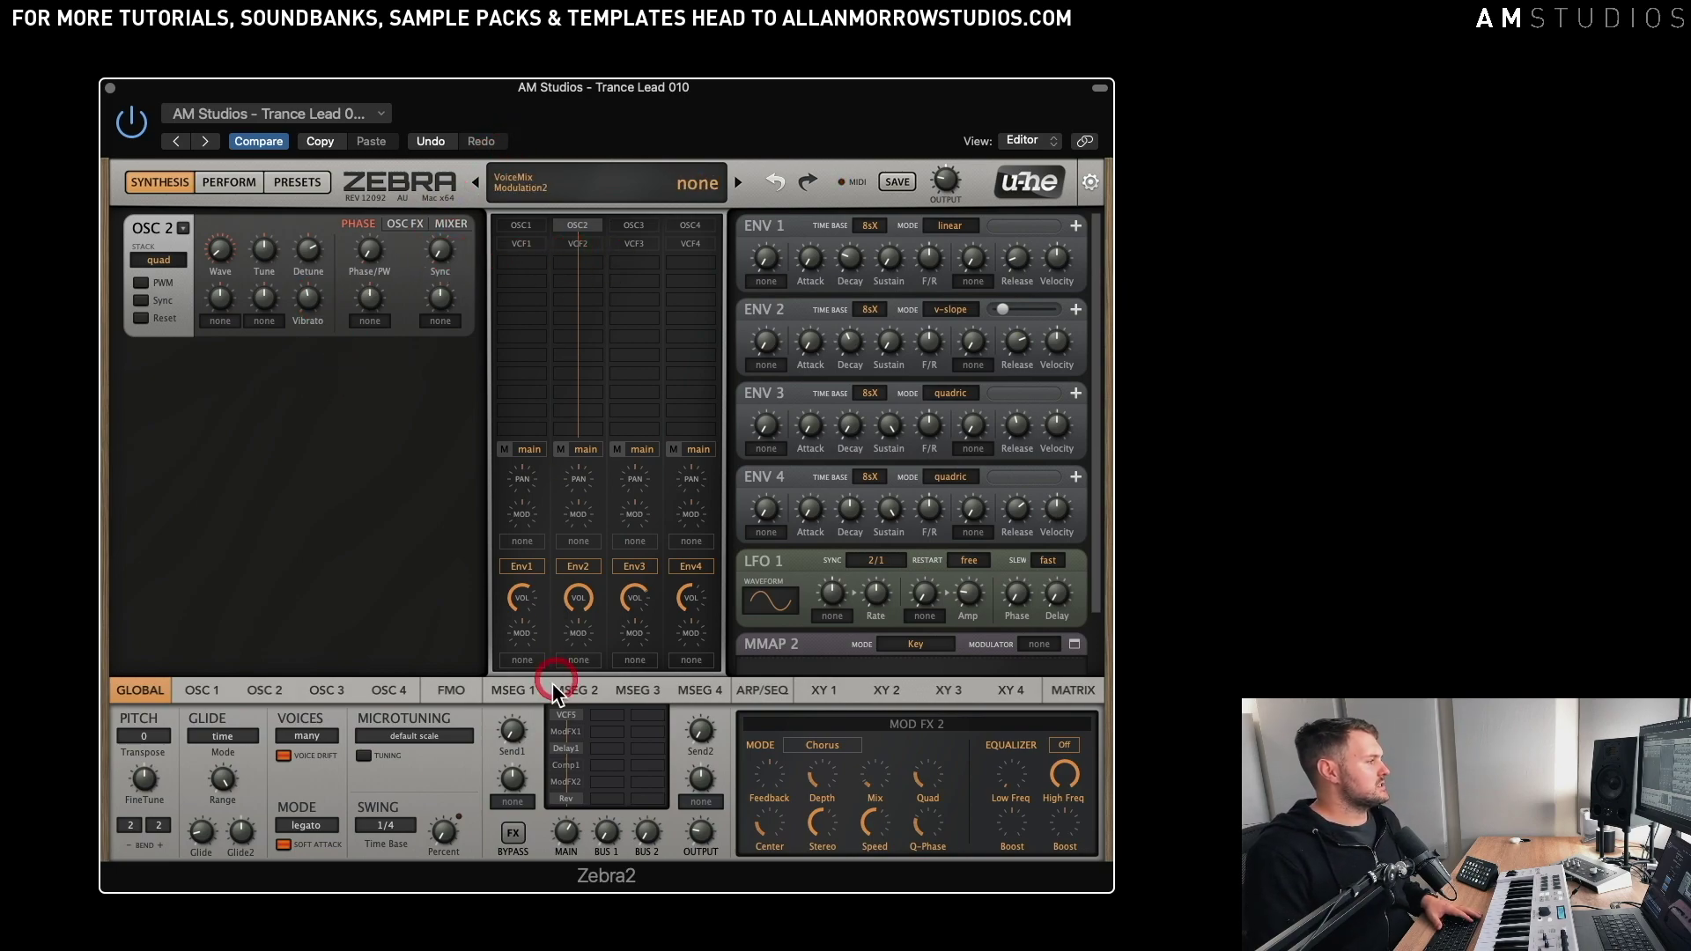
click(571, 718)
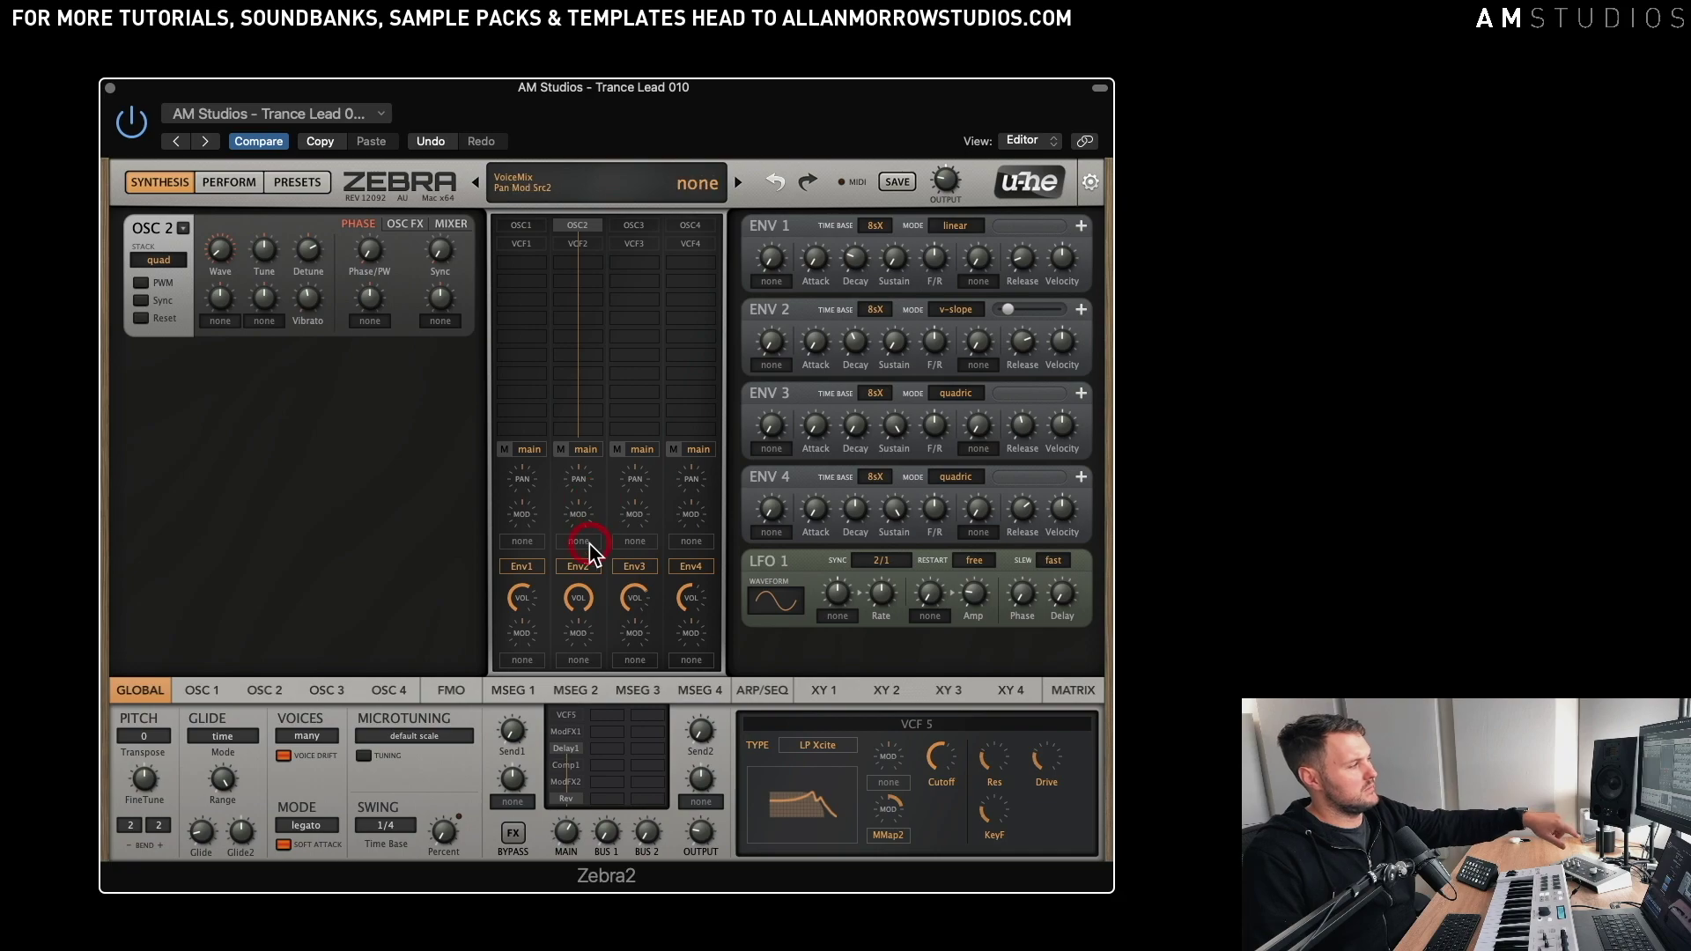
- Examine OSC 2's oscillator effects and its waveform in the wave editor
click(409, 225)
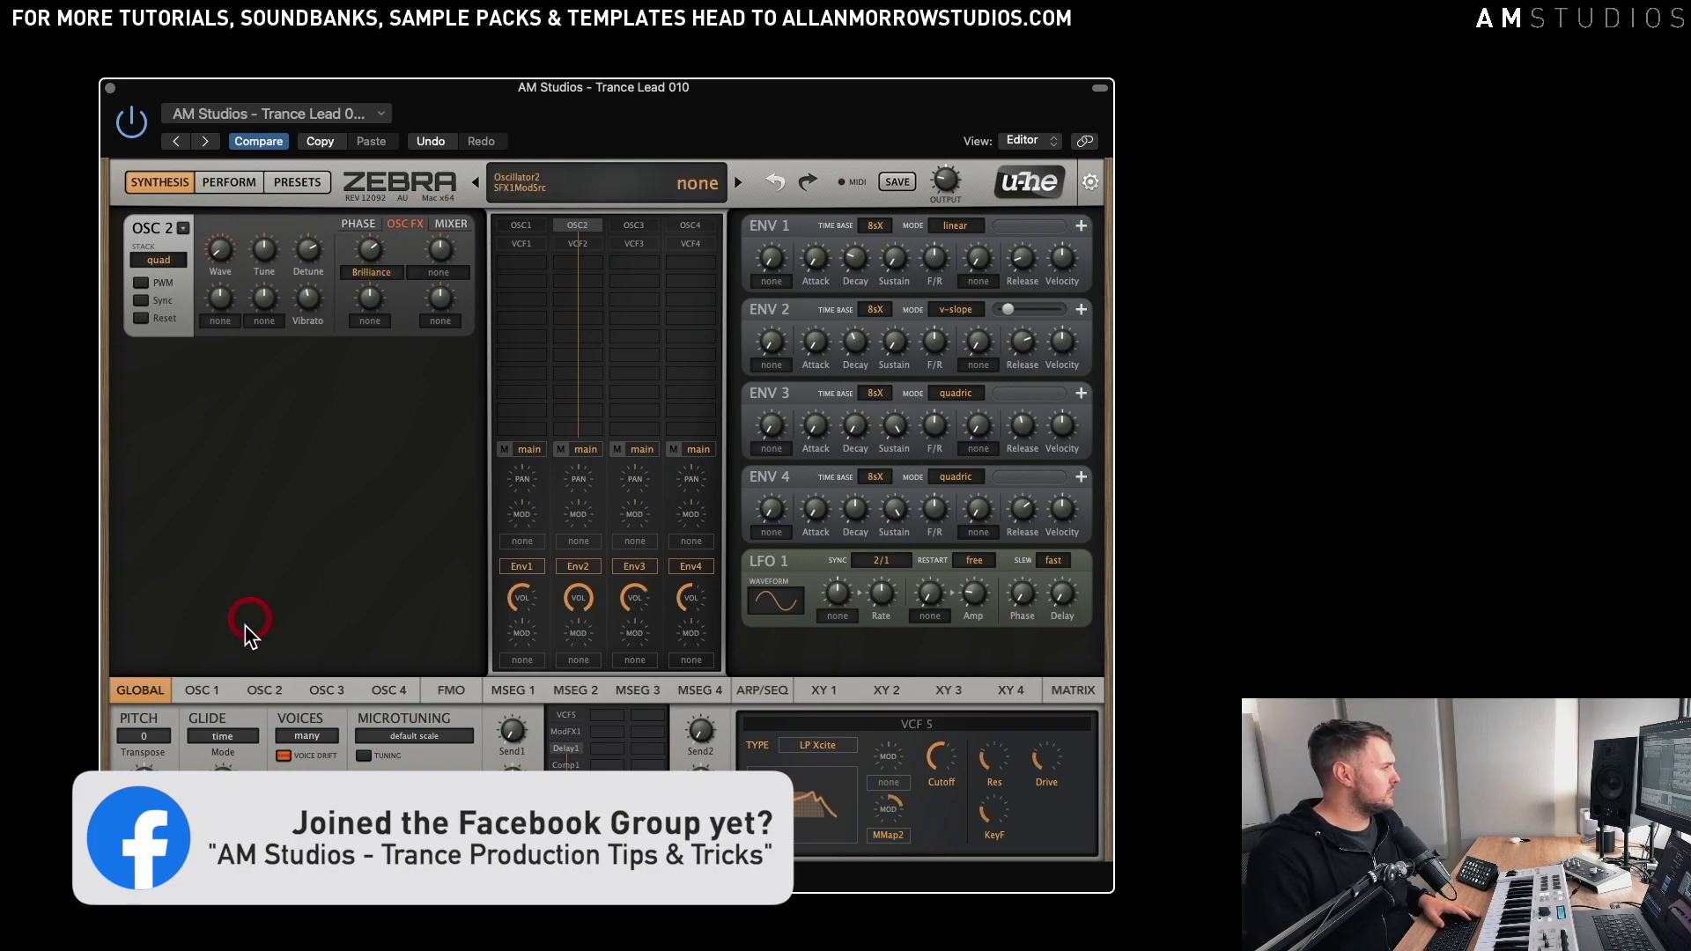
click(256, 691)
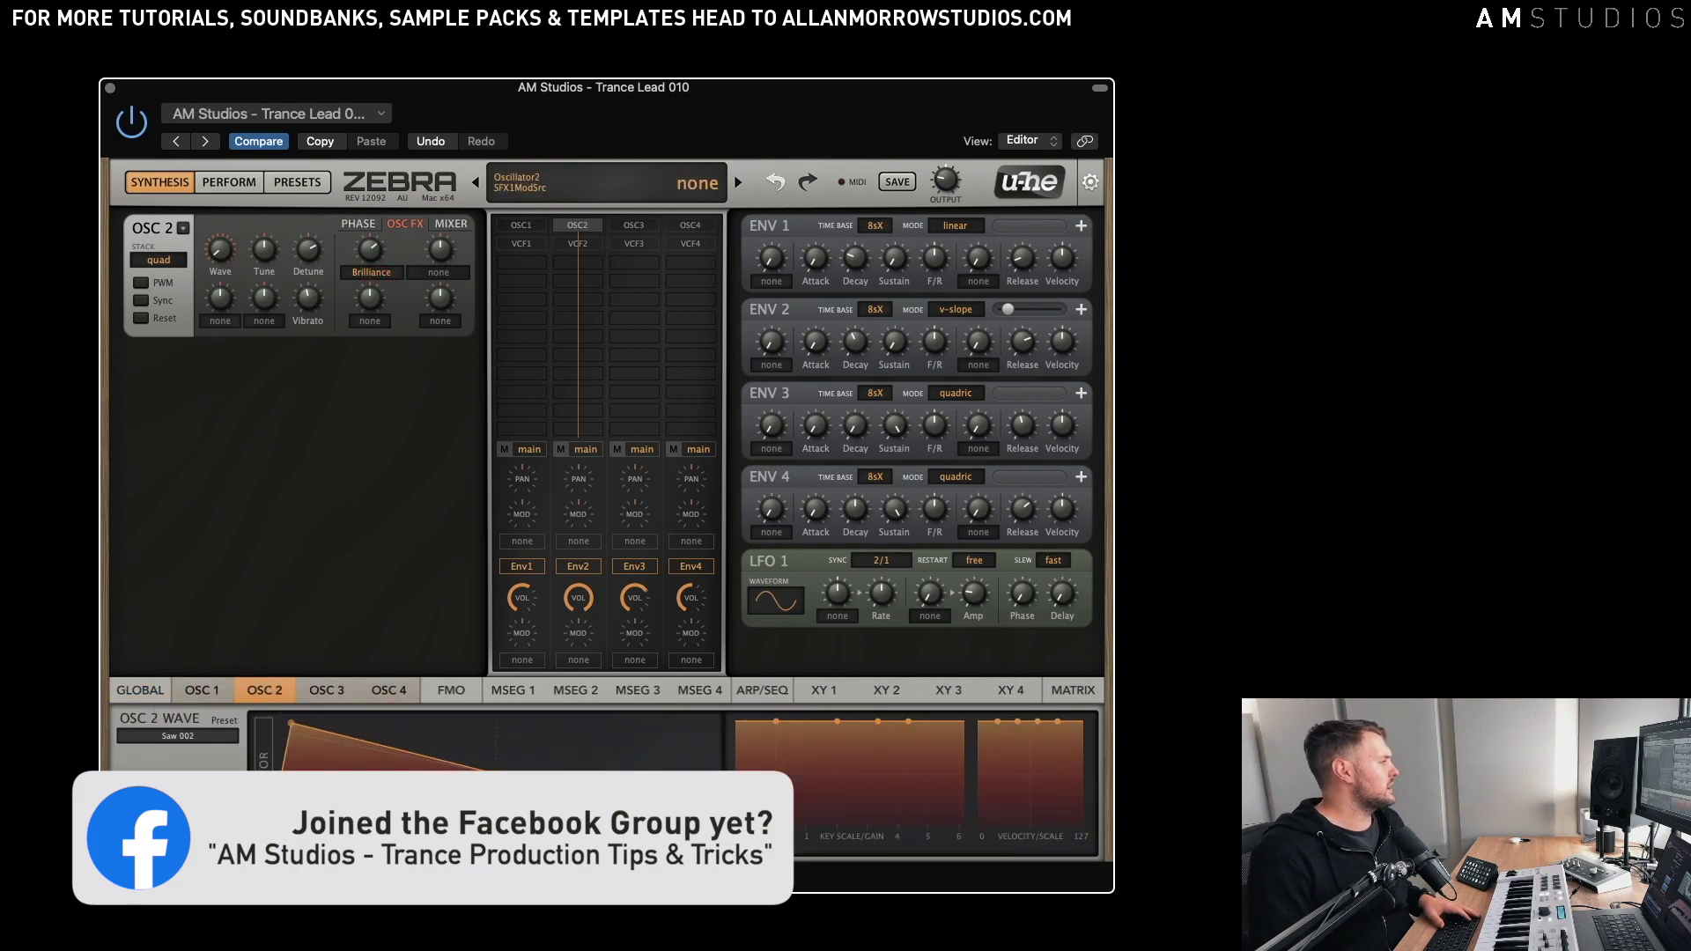
click(291, 727)
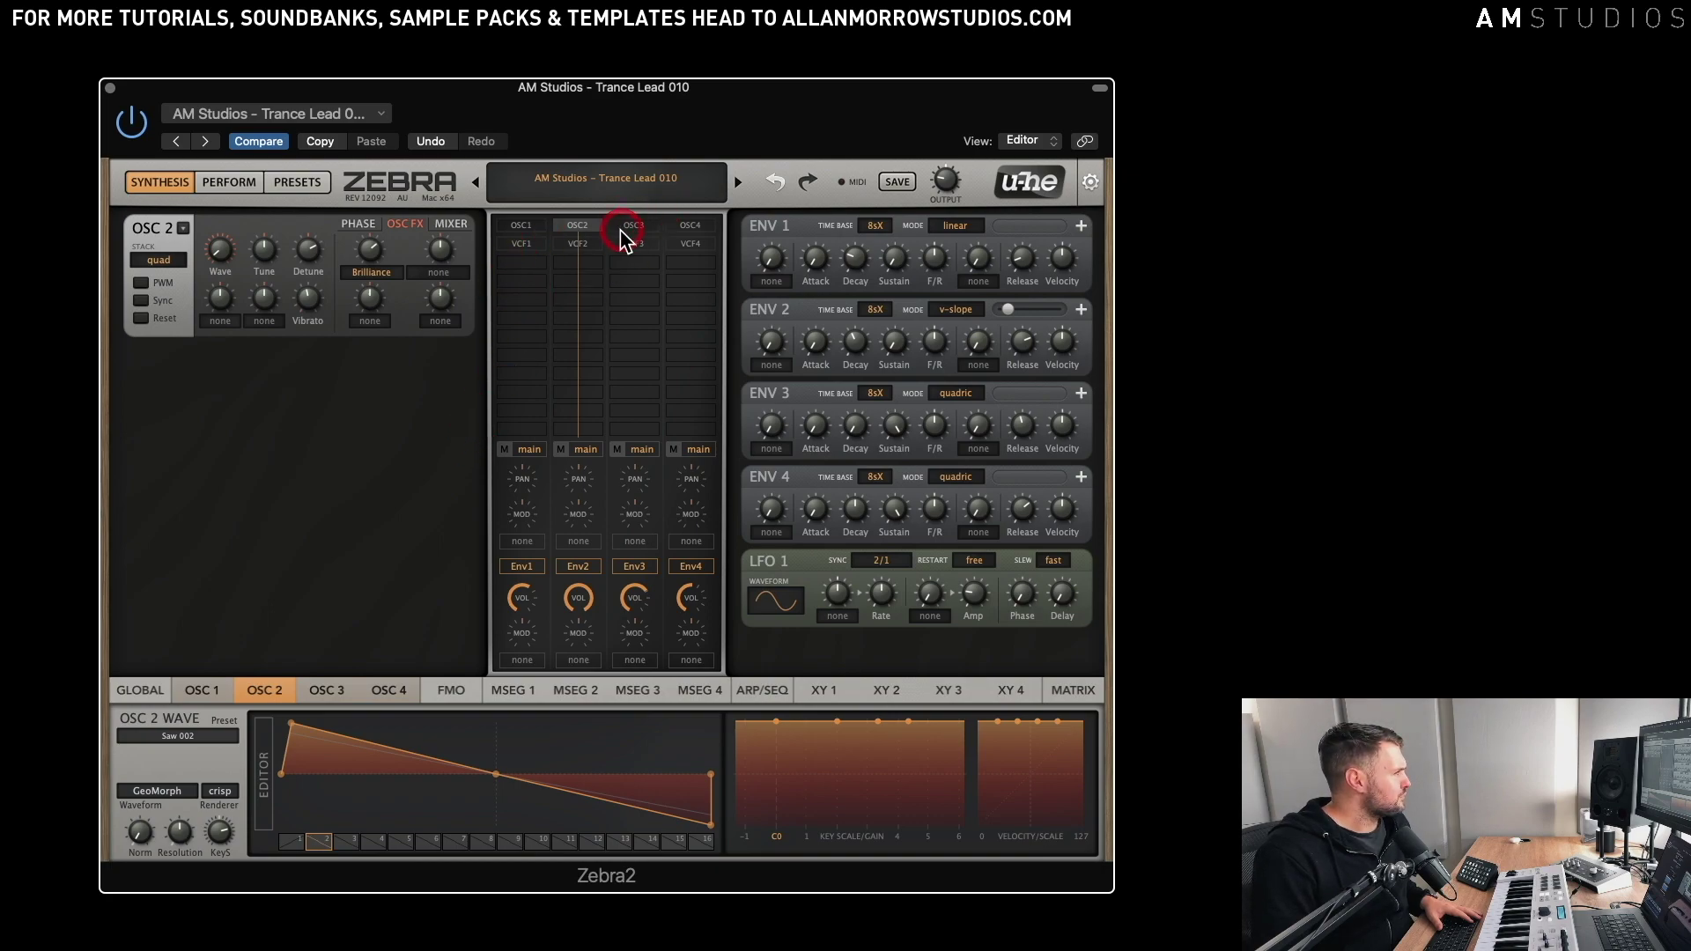
- Switch the VCF2 filter and the global VCF5 filter back on and select OSC 2
click(583, 247)
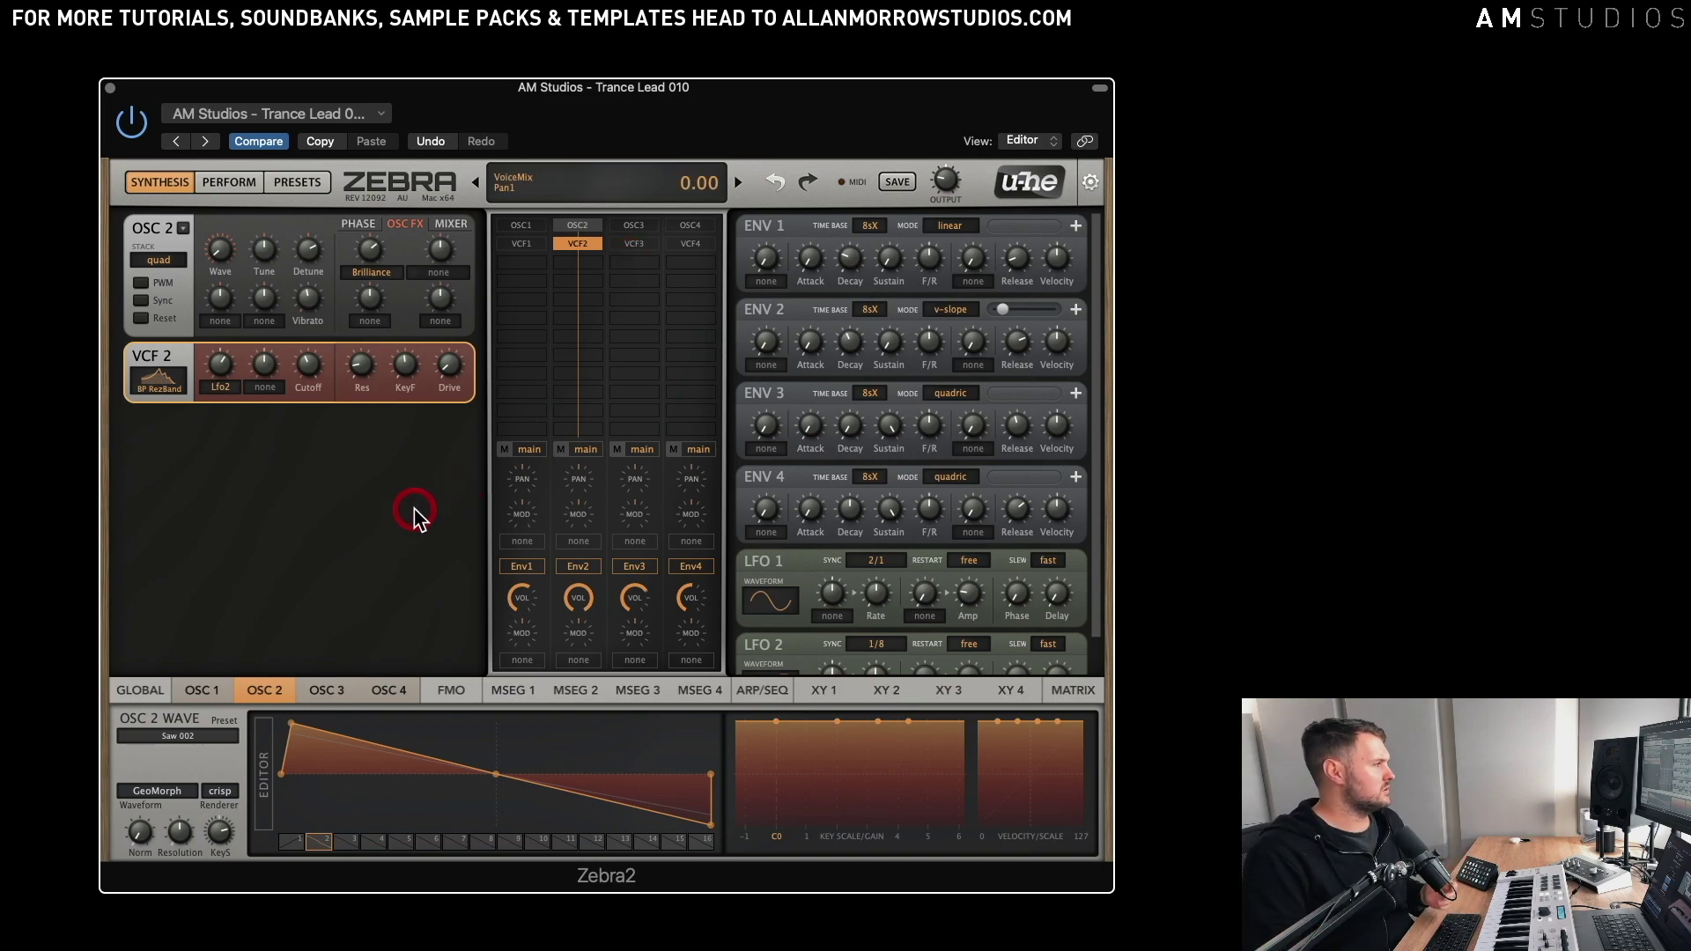
click(149, 688)
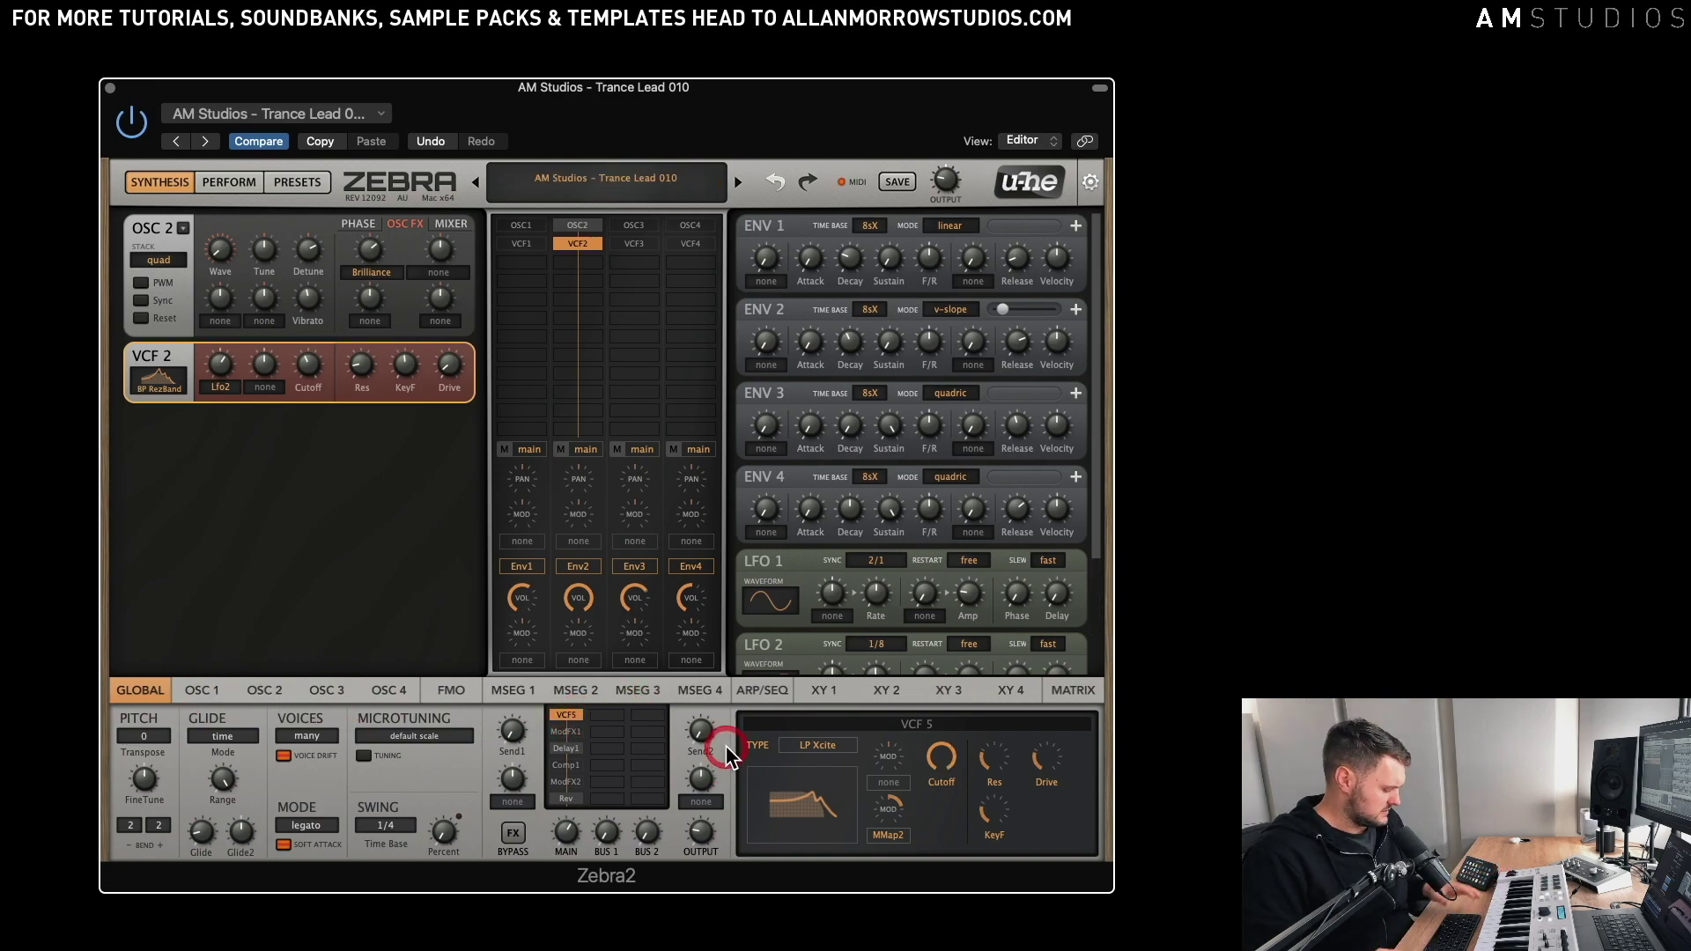
click(580, 229)
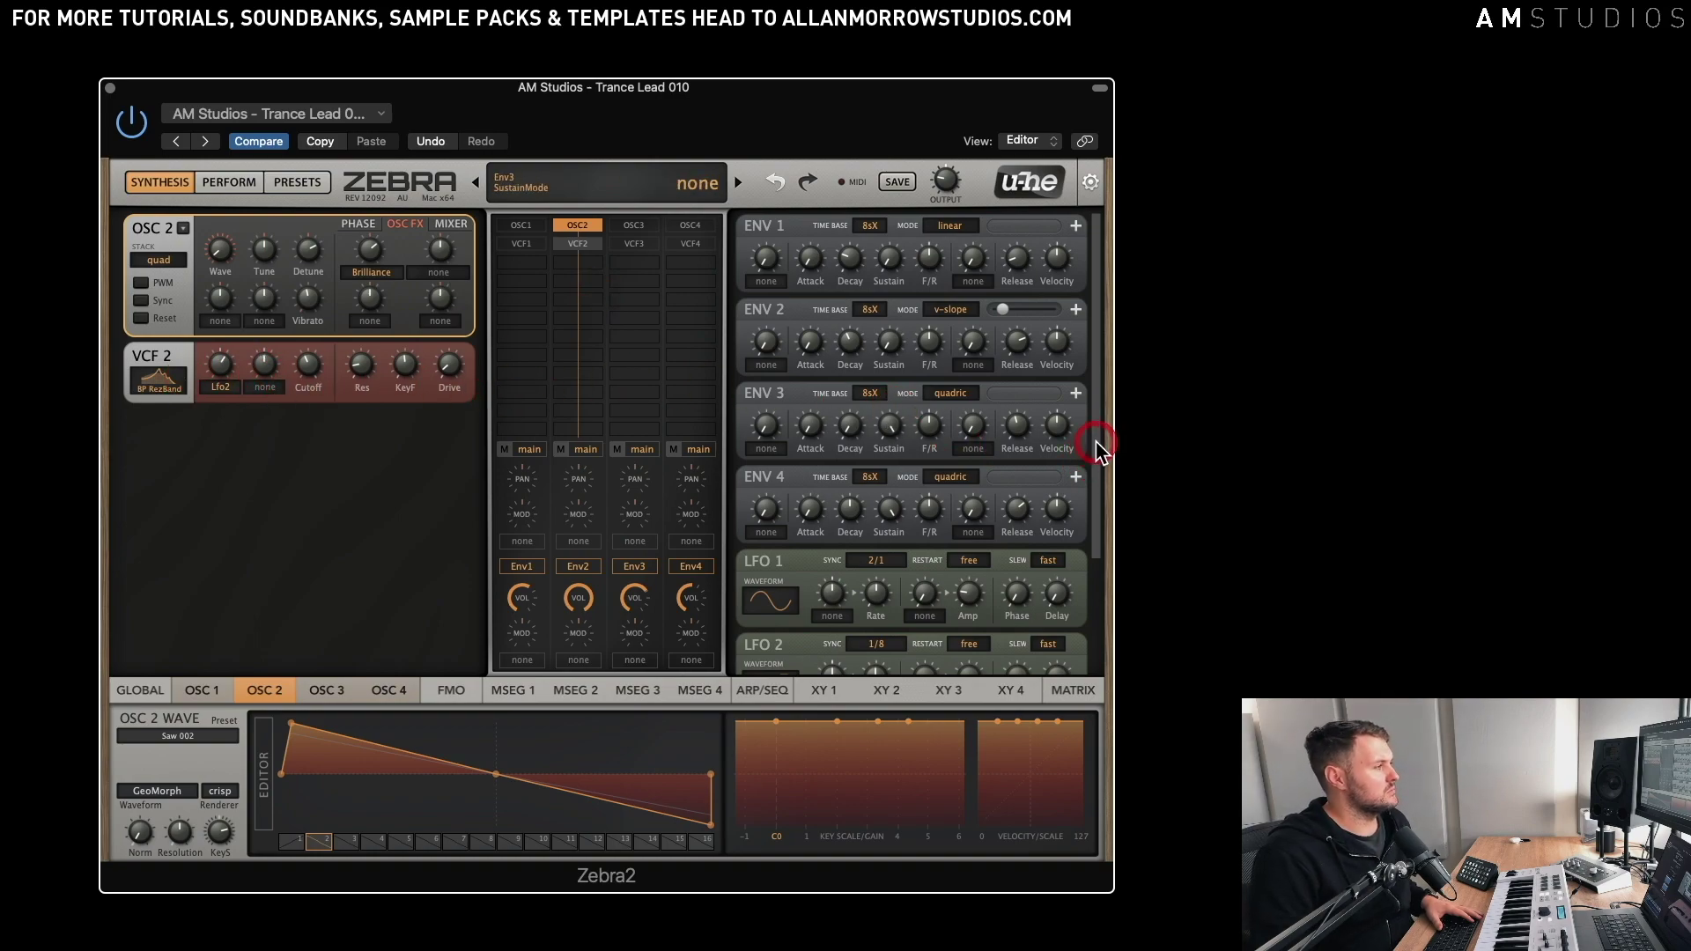
- Examine VCF 2's modulation and resonance settings together with the LFO modules that can modulate them
drag(1097, 446, 1108, 599)
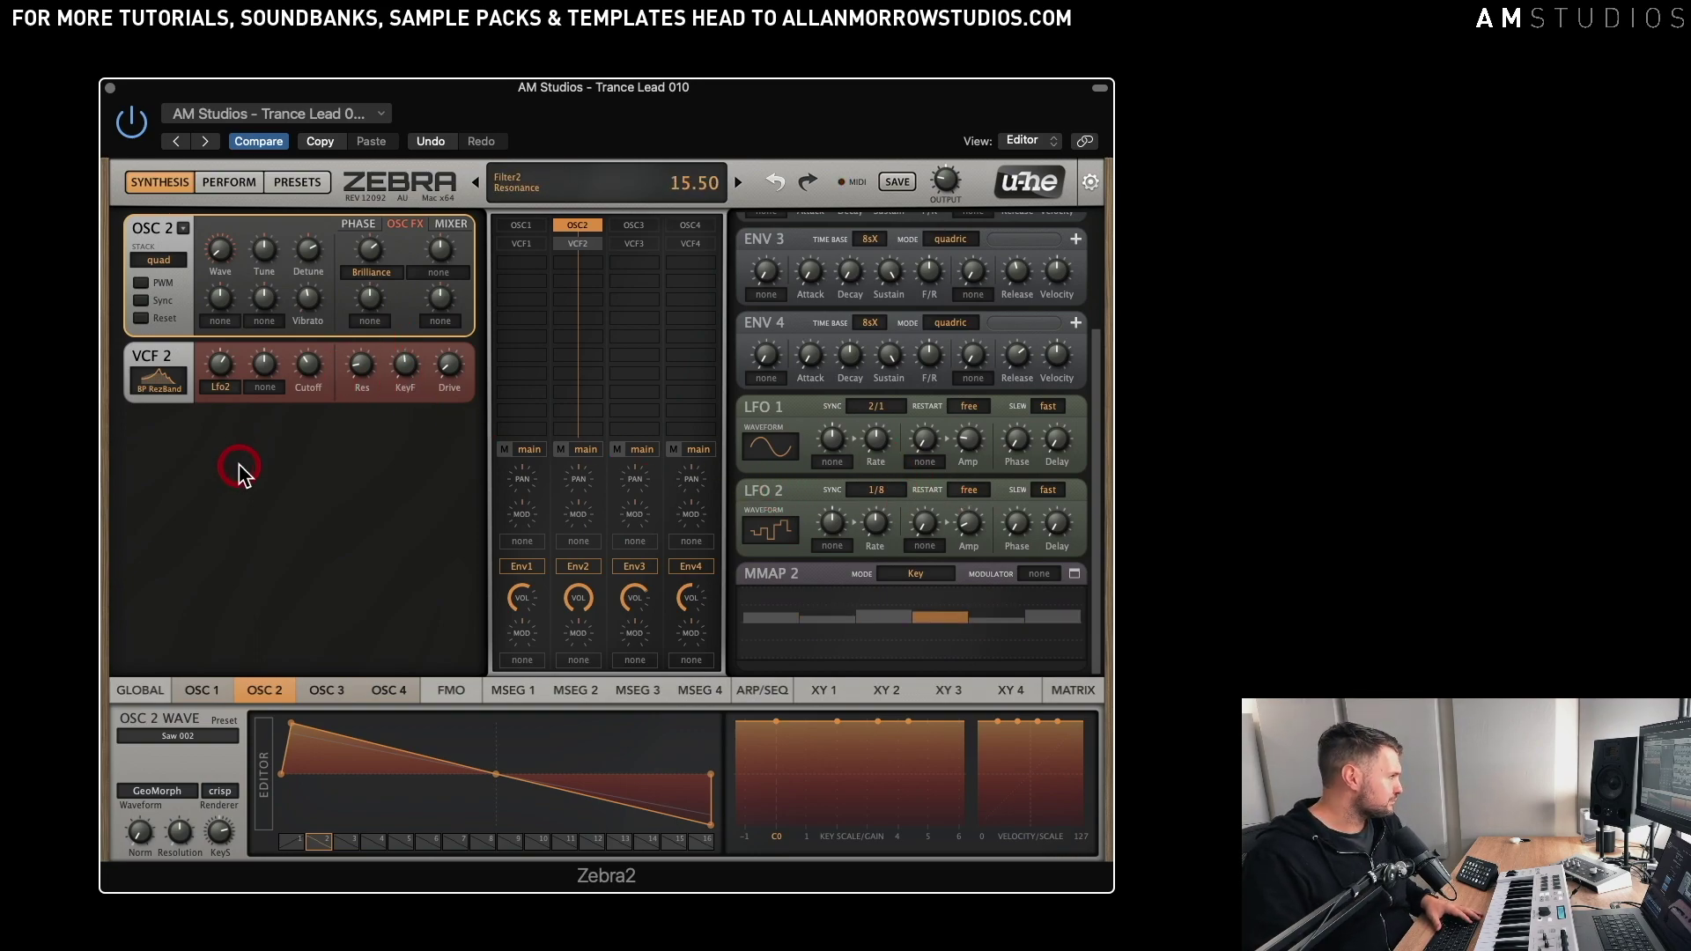
click(223, 375)
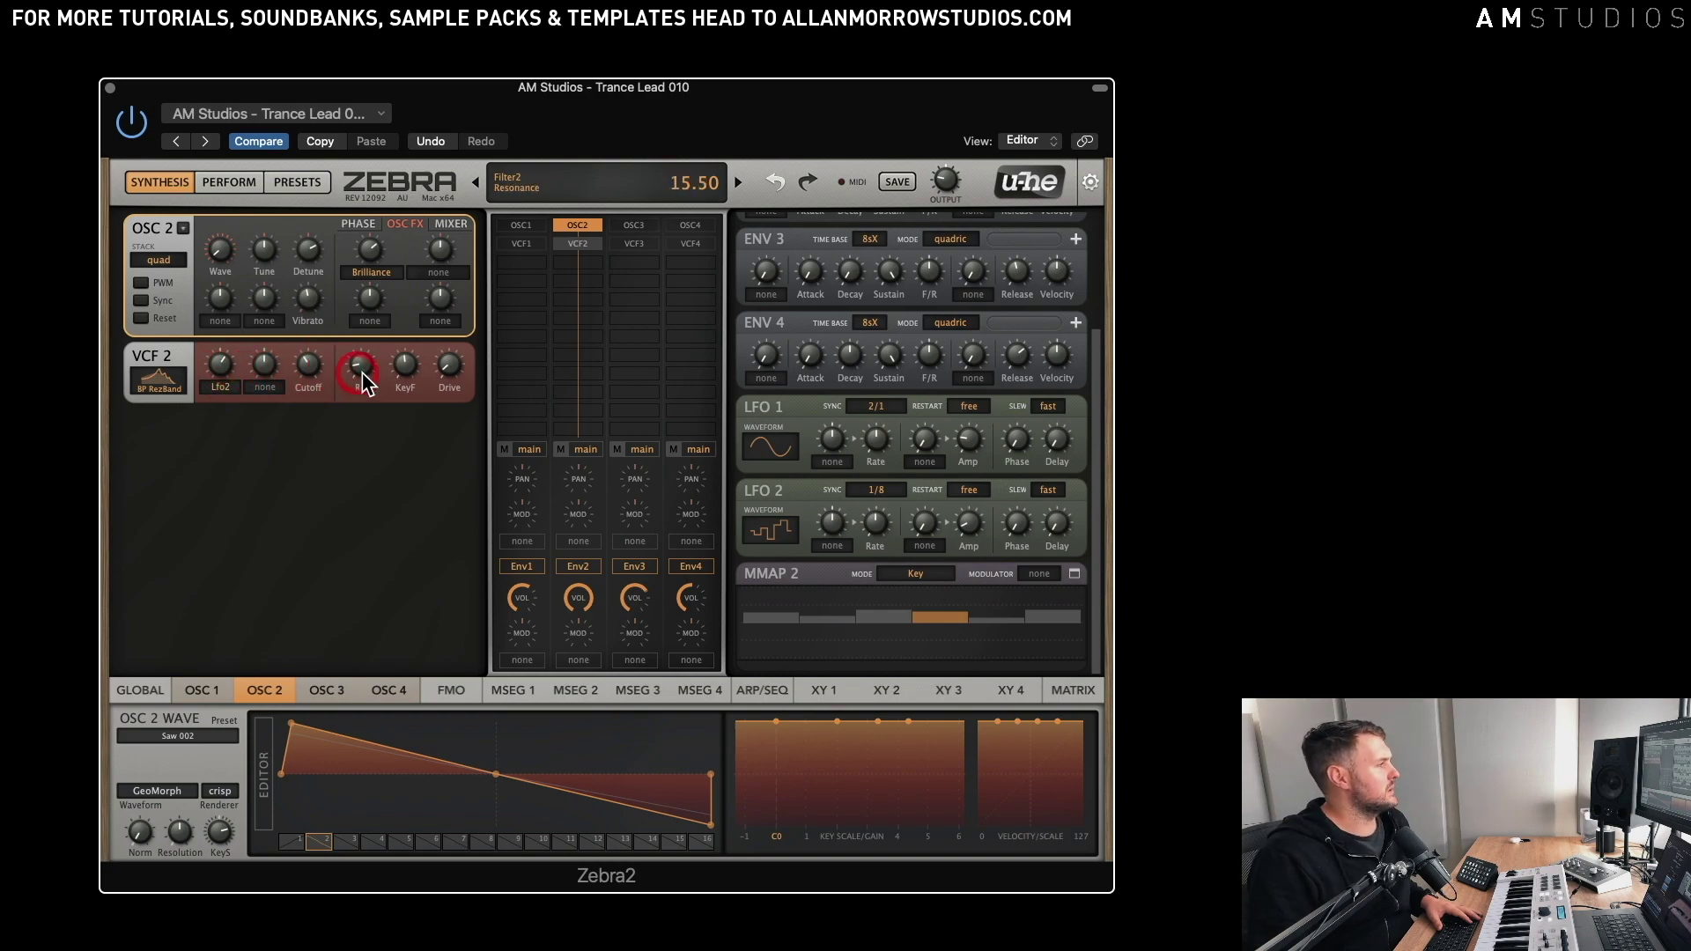
click(396, 383)
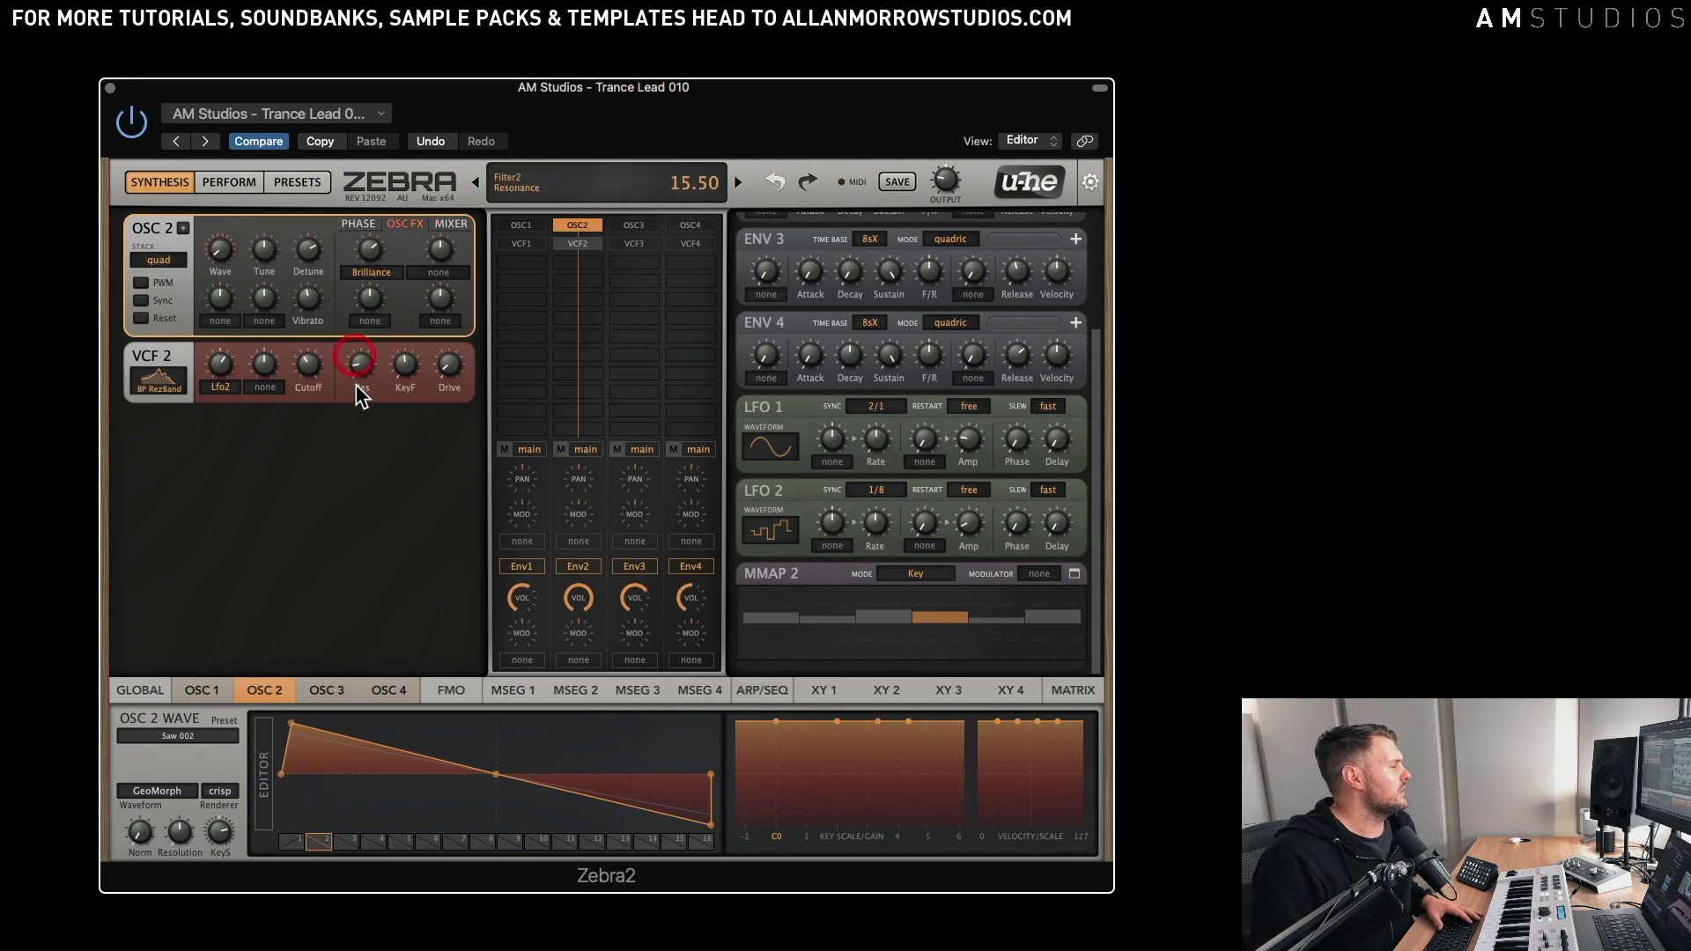
click(914, 436)
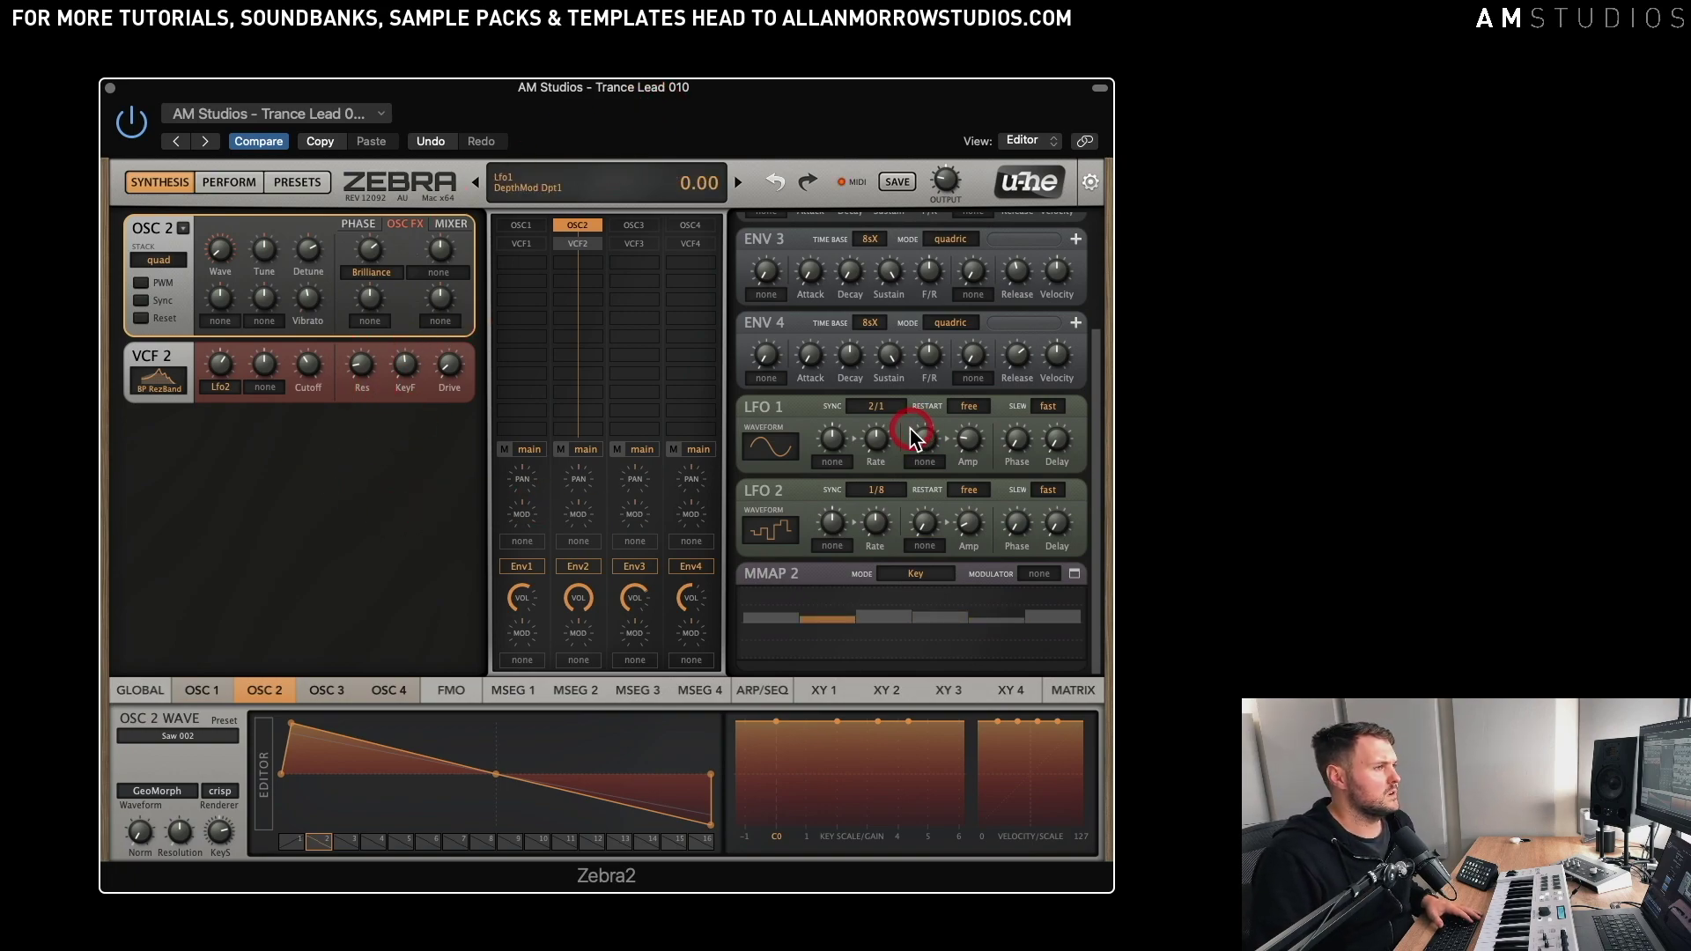
- Examine the LFO modules and the ENV 2 envelope that controls the second lane's volume
click(653, 399)
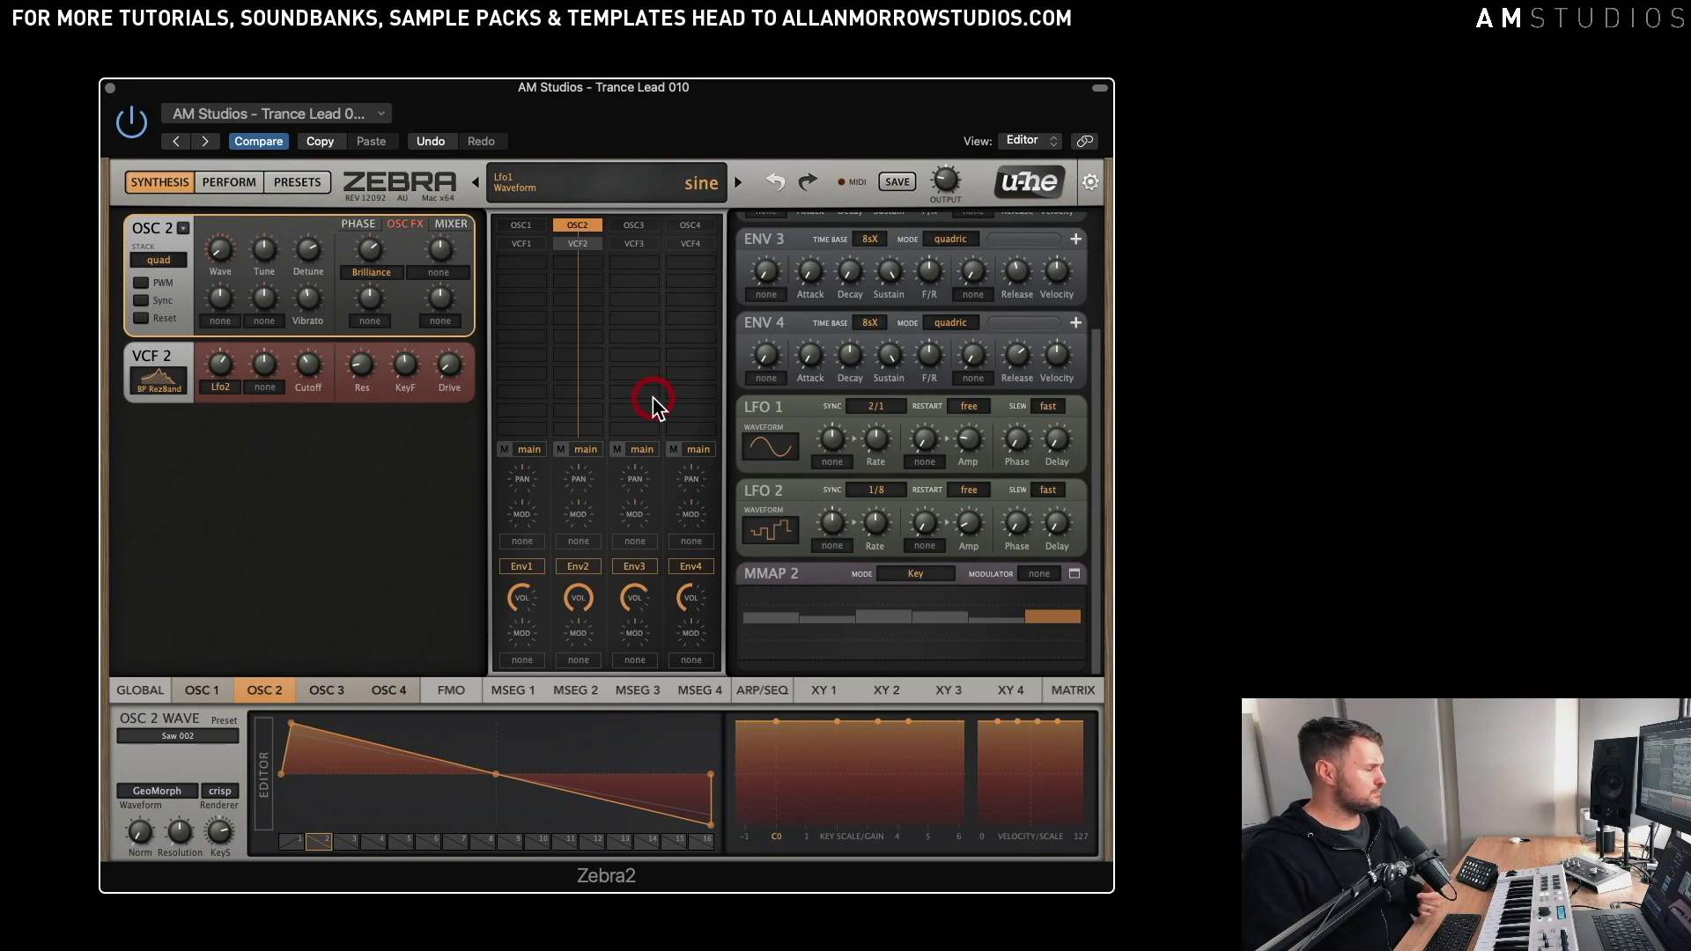
click(586, 562)
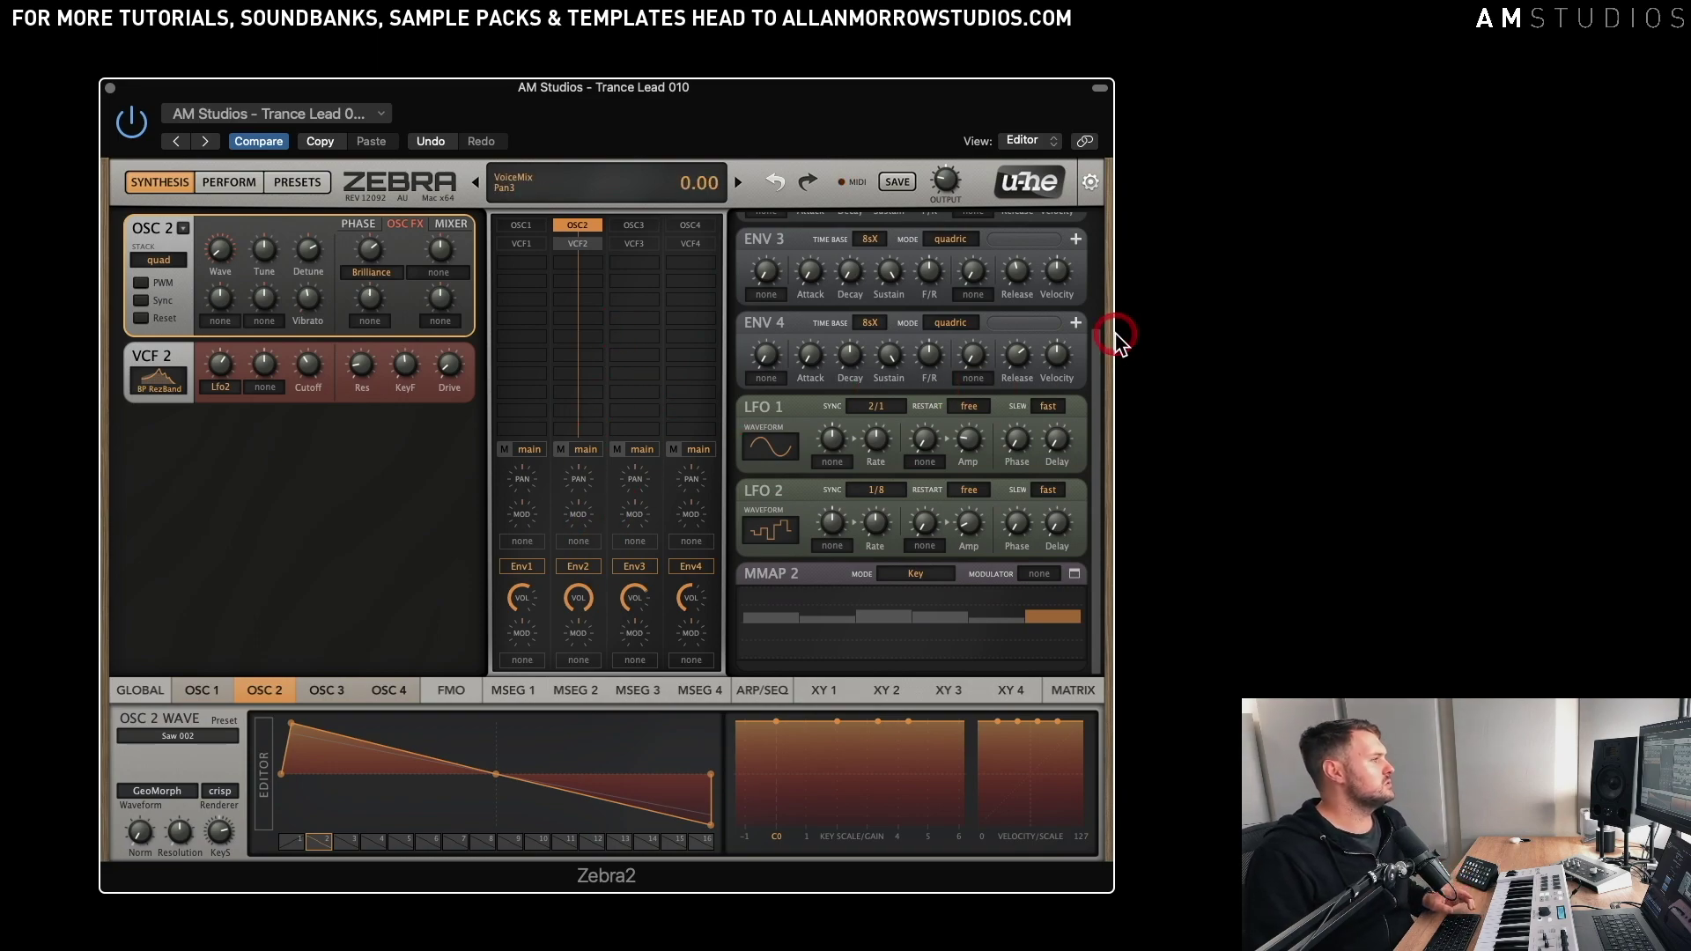
drag(1099, 368, 1102, 264)
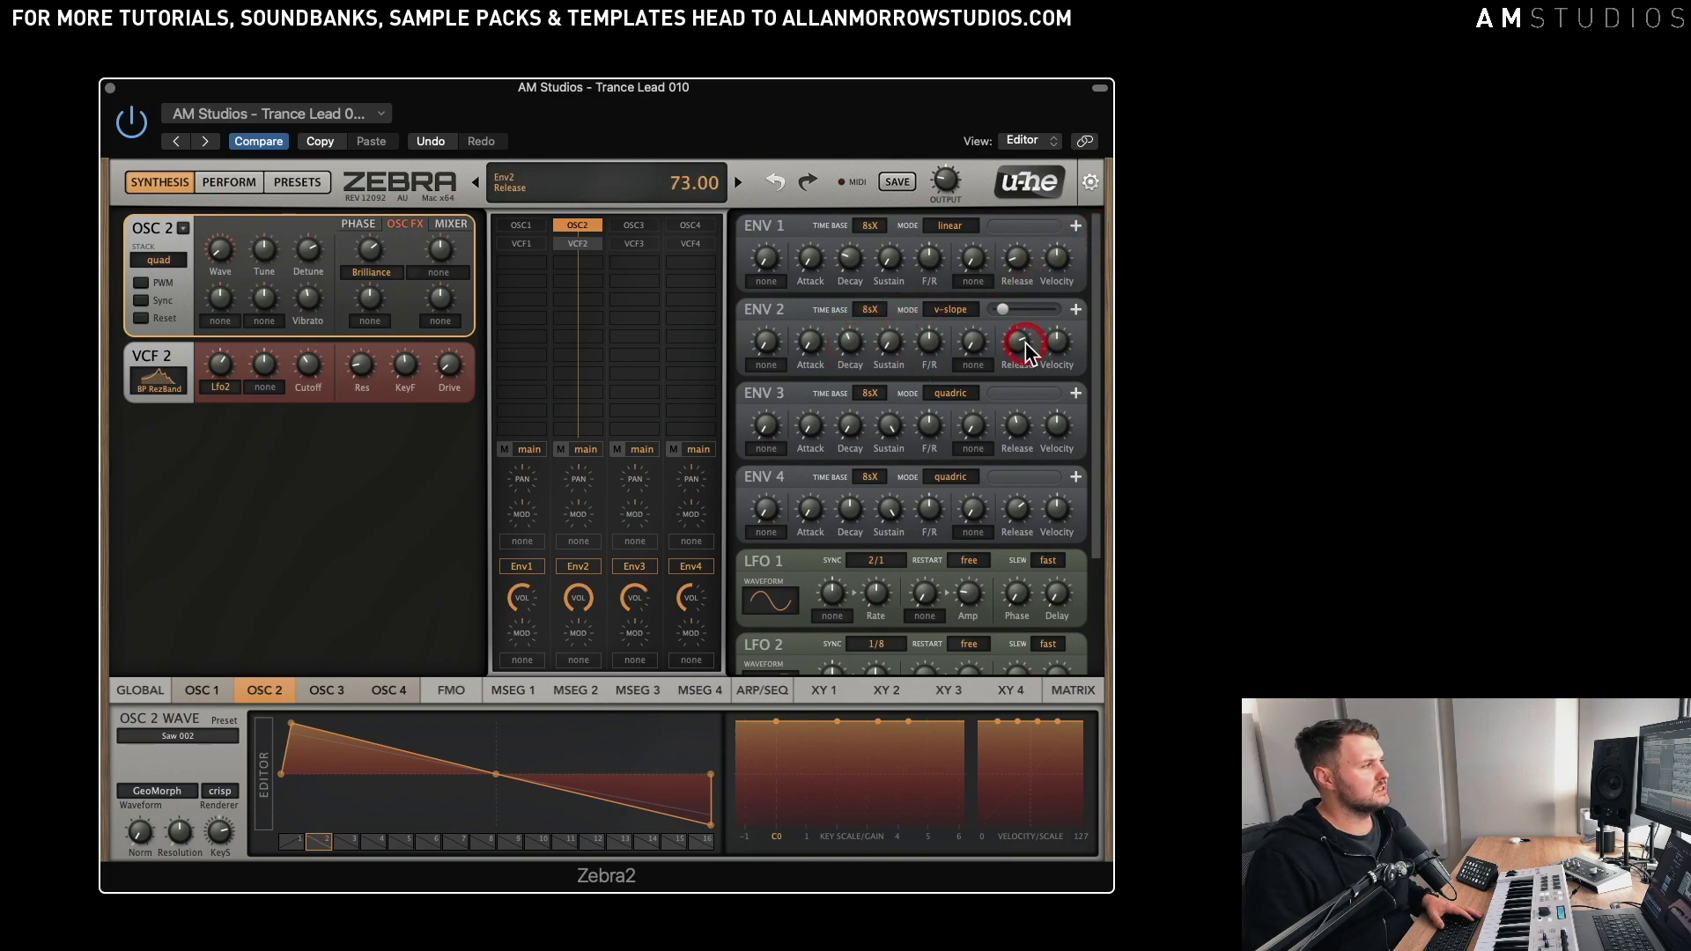
click(774, 357)
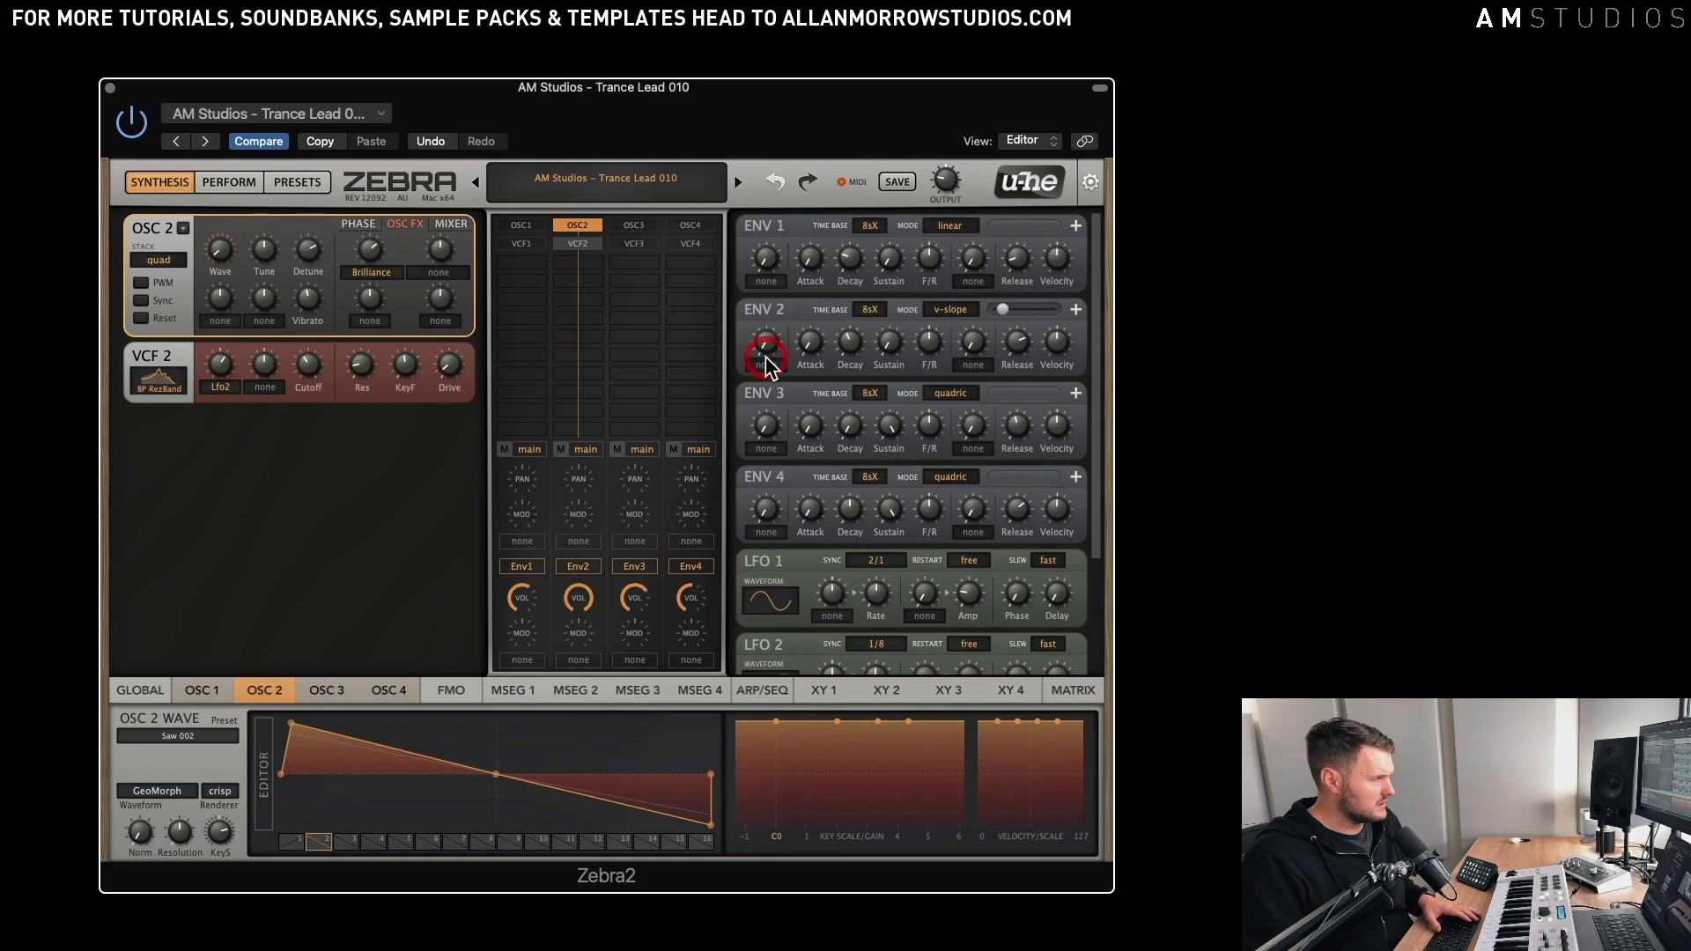
click(929, 370)
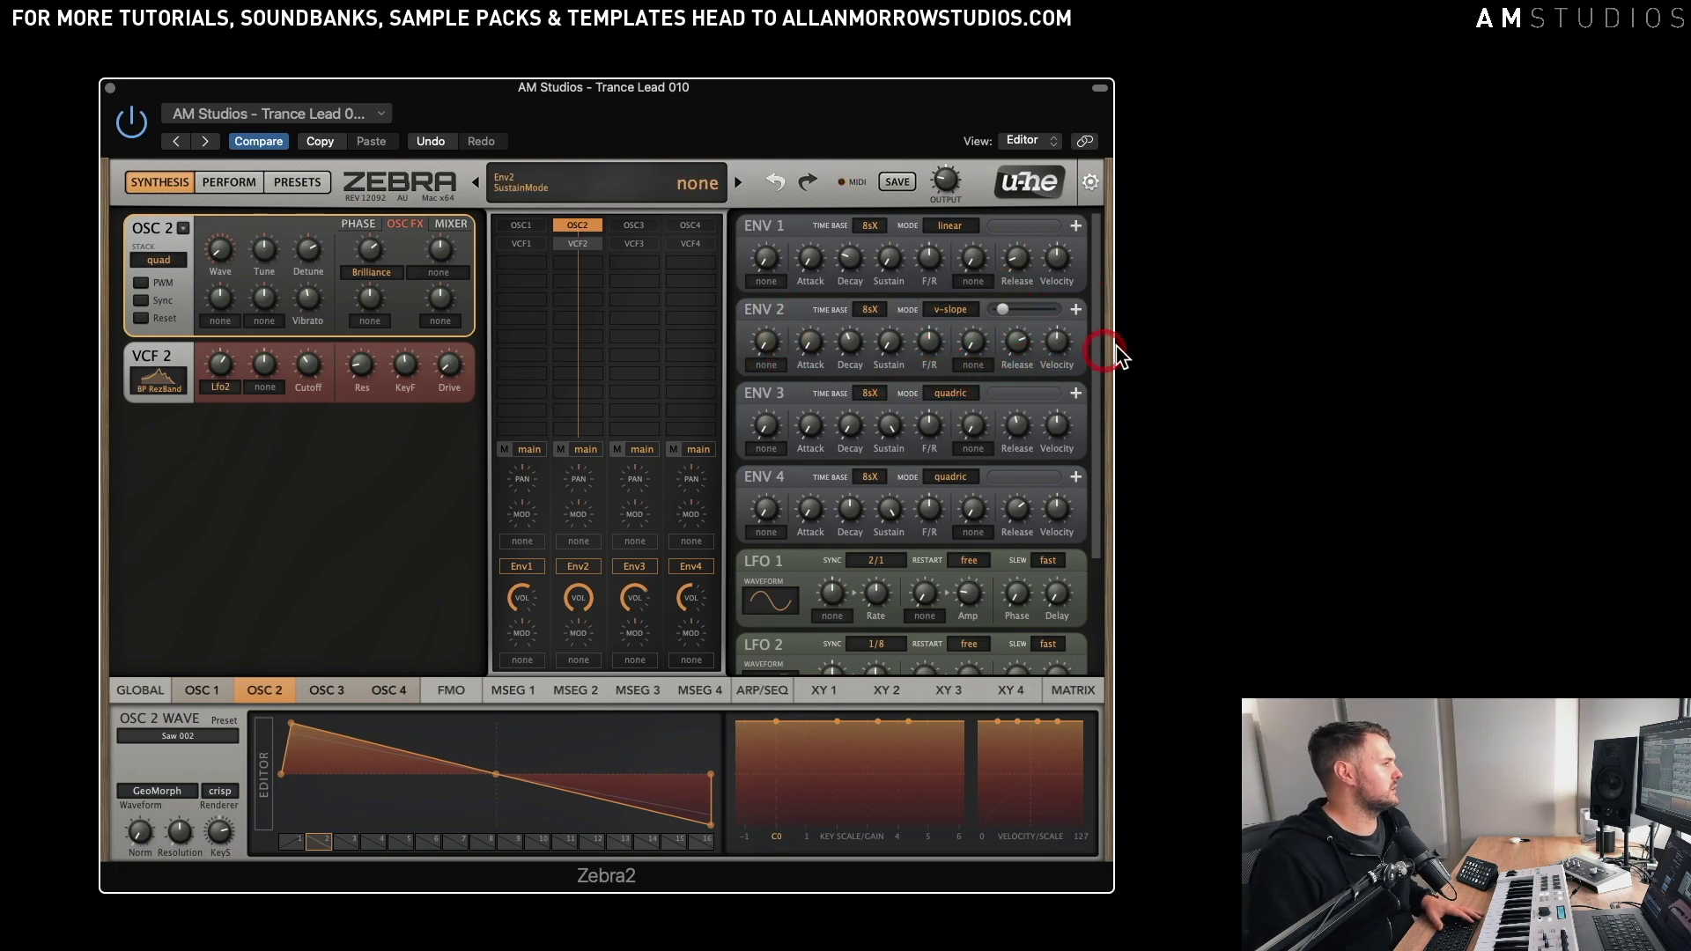
click(908, 393)
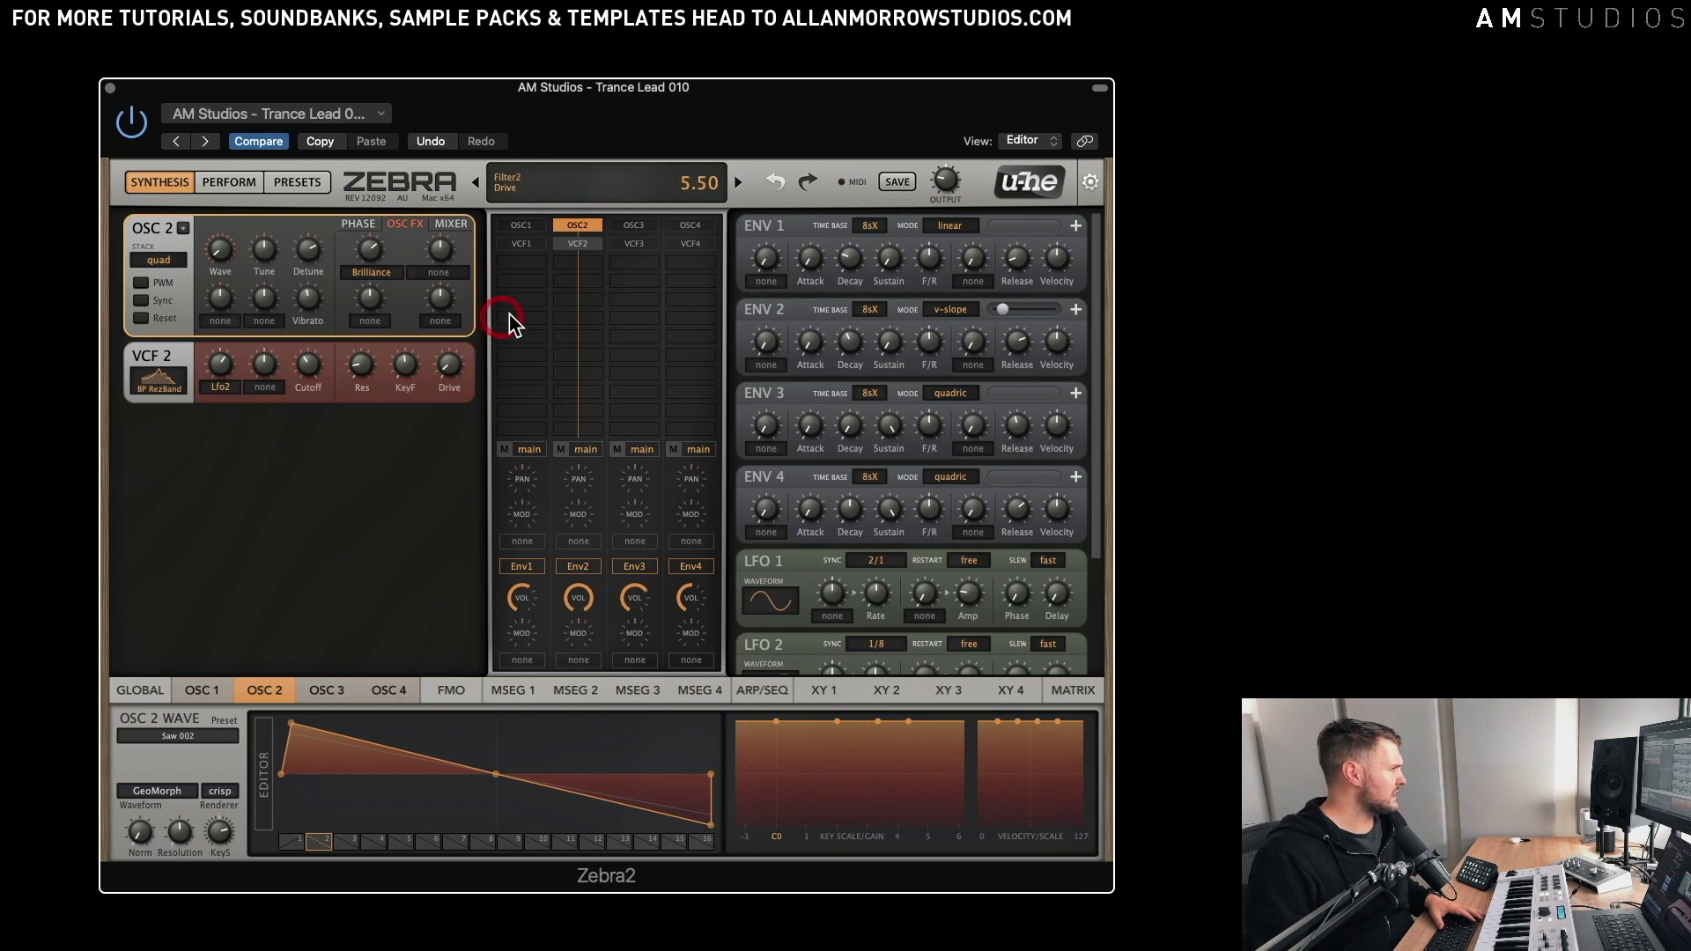
- Switch on OSC 1 and its VCF1 filter in the first lane of the voice grid
click(532, 228)
click(523, 249)
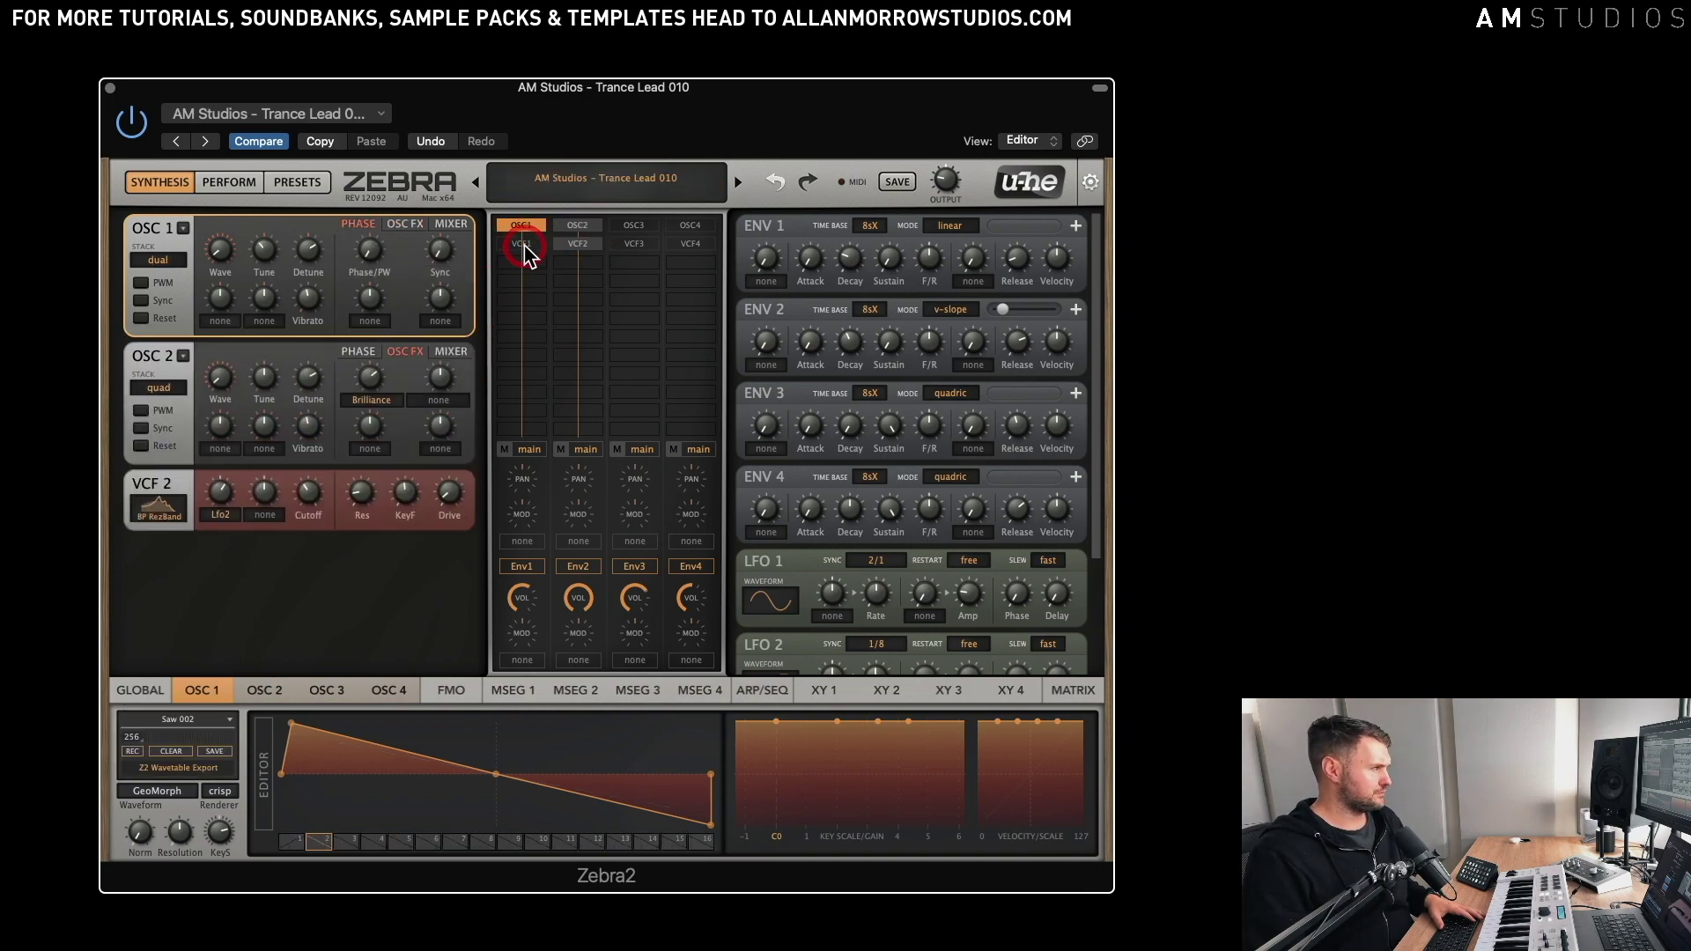
double_click(524, 246)
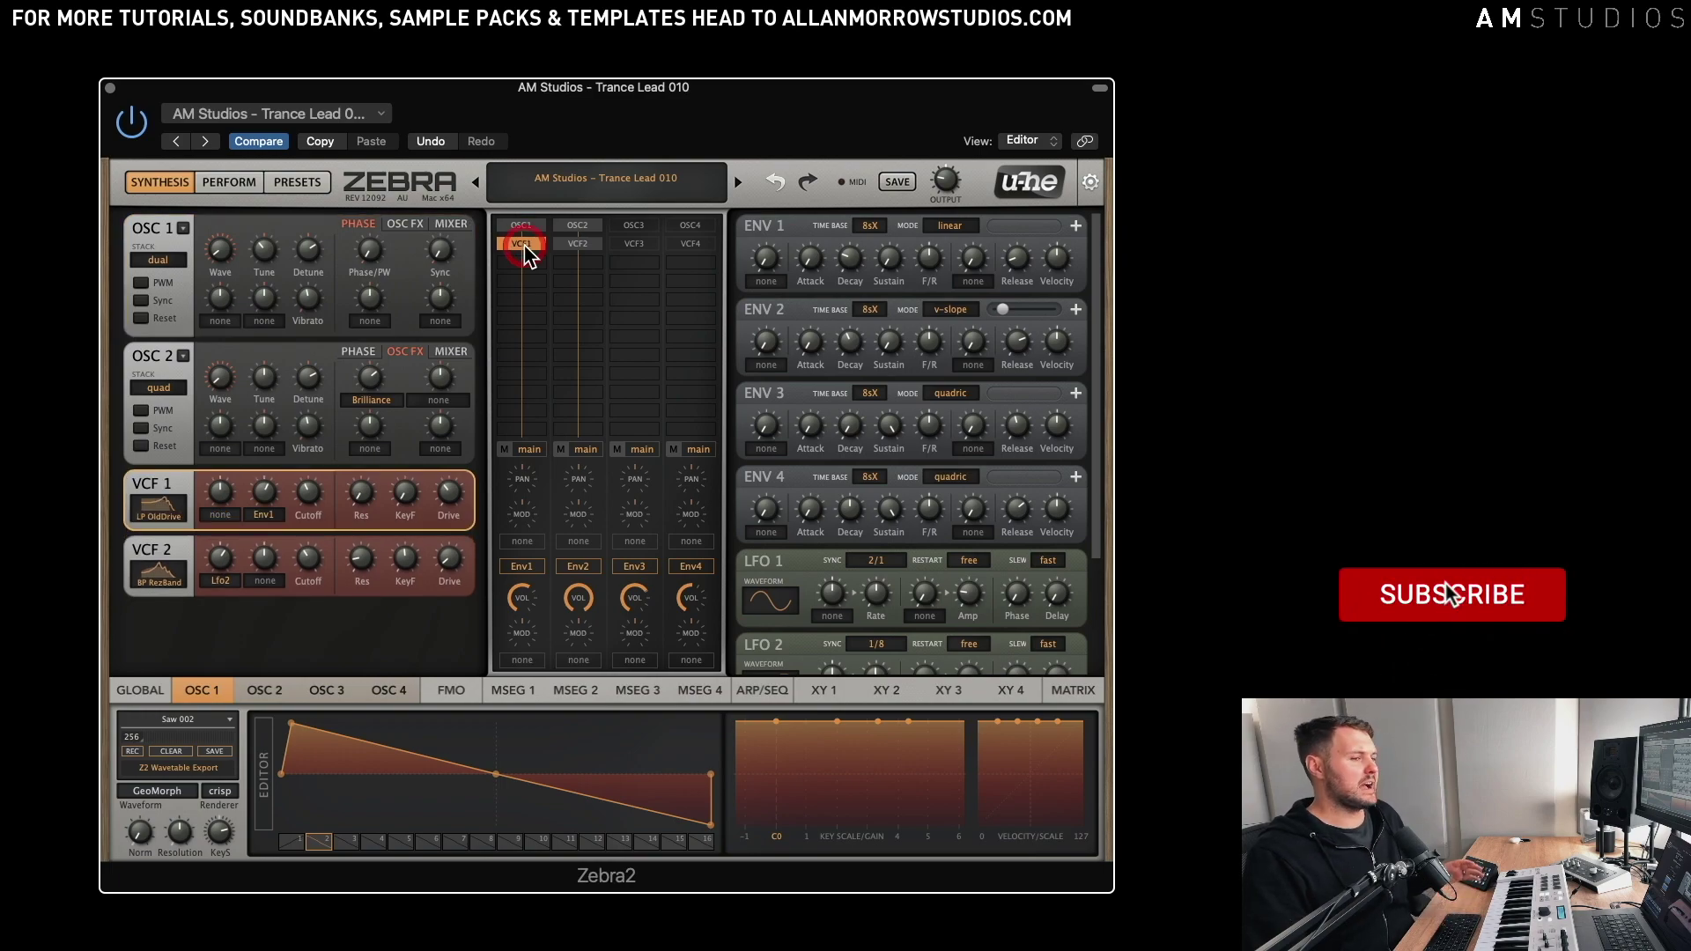
- Isolate OSC 1 by switching off VCF1, OSC 2 and VCF2 in the voice grid
double_click(524, 246)
double_click(569, 229)
double_click(571, 243)
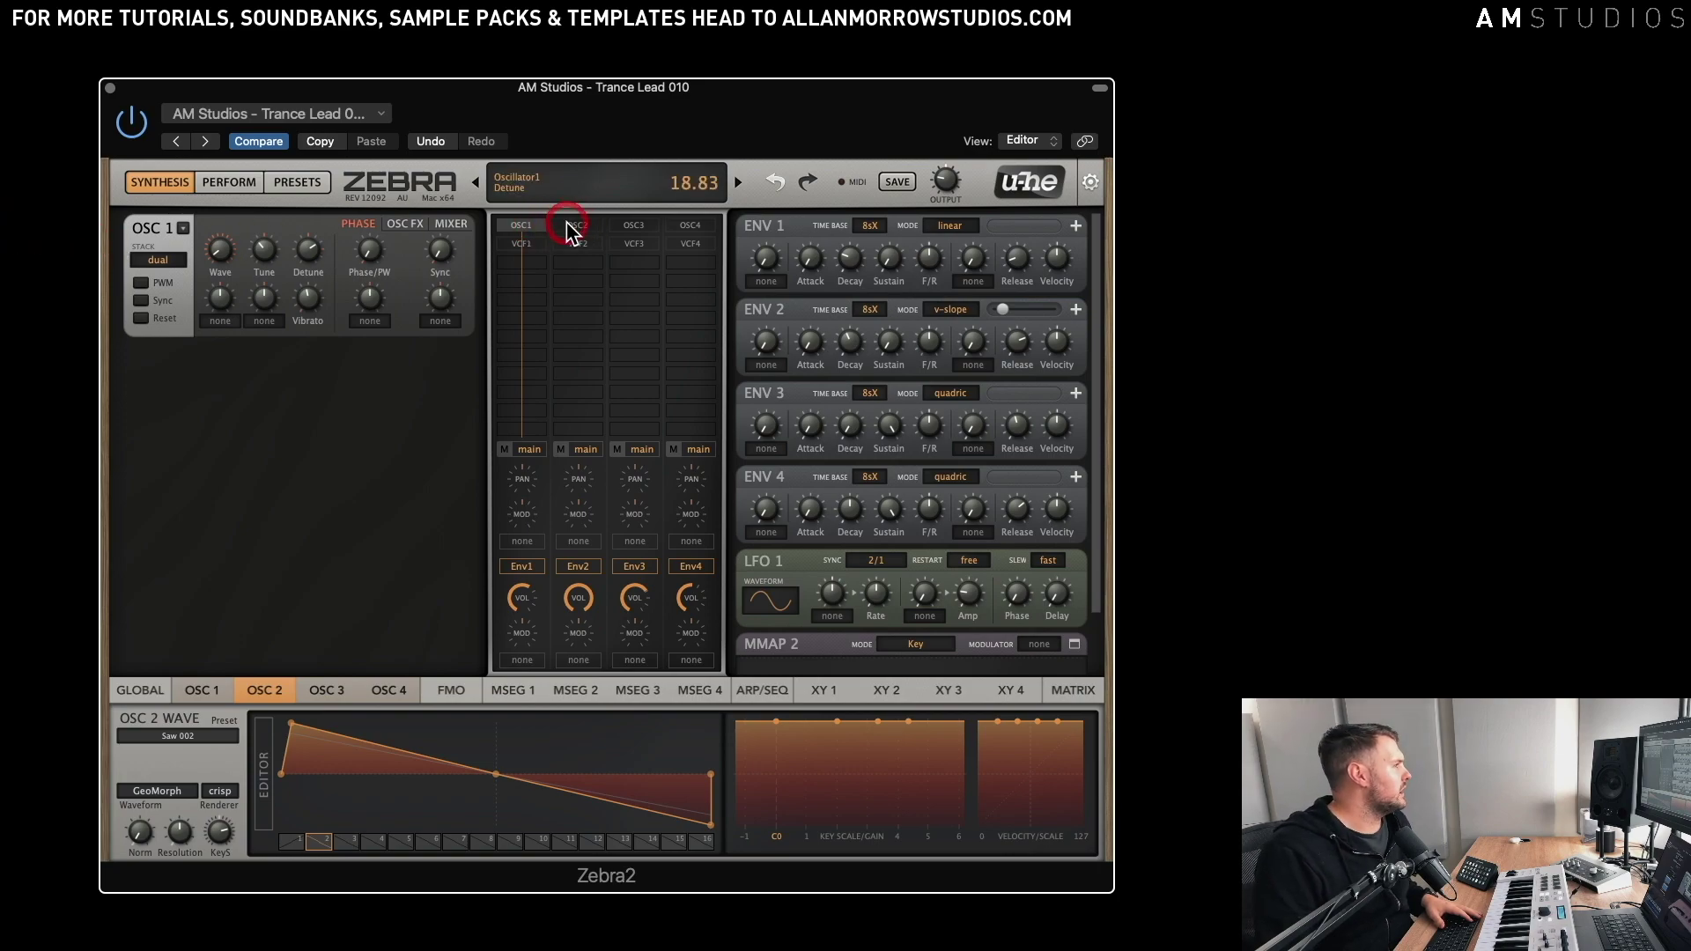
click(576, 226)
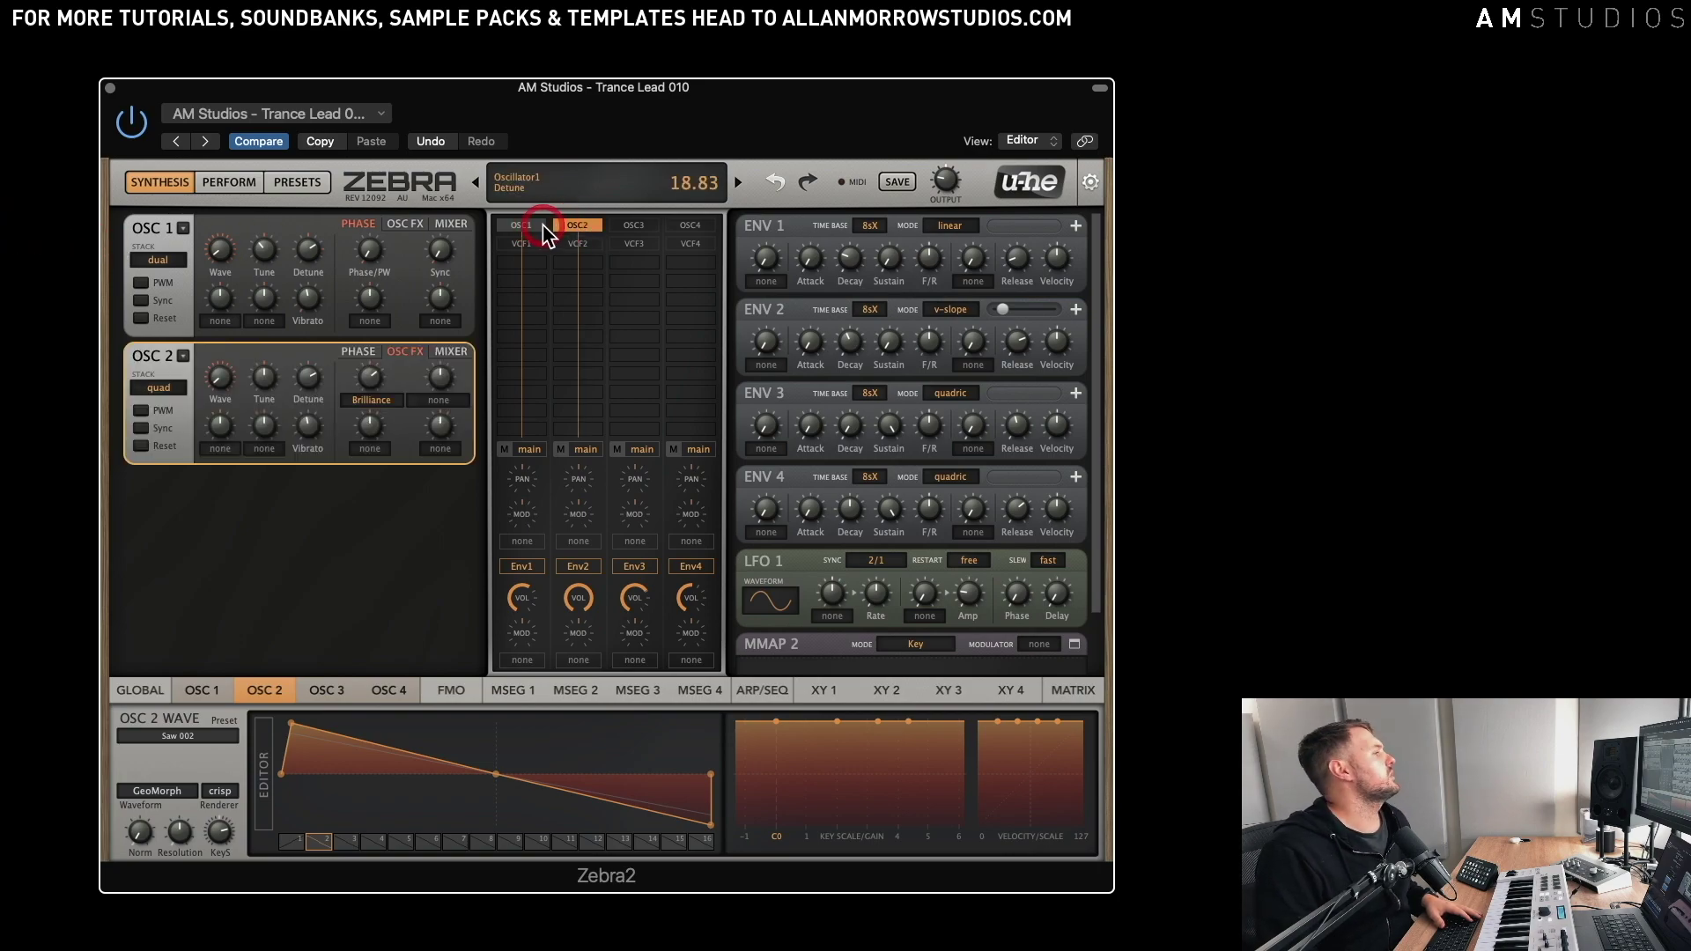
double_click(570, 226)
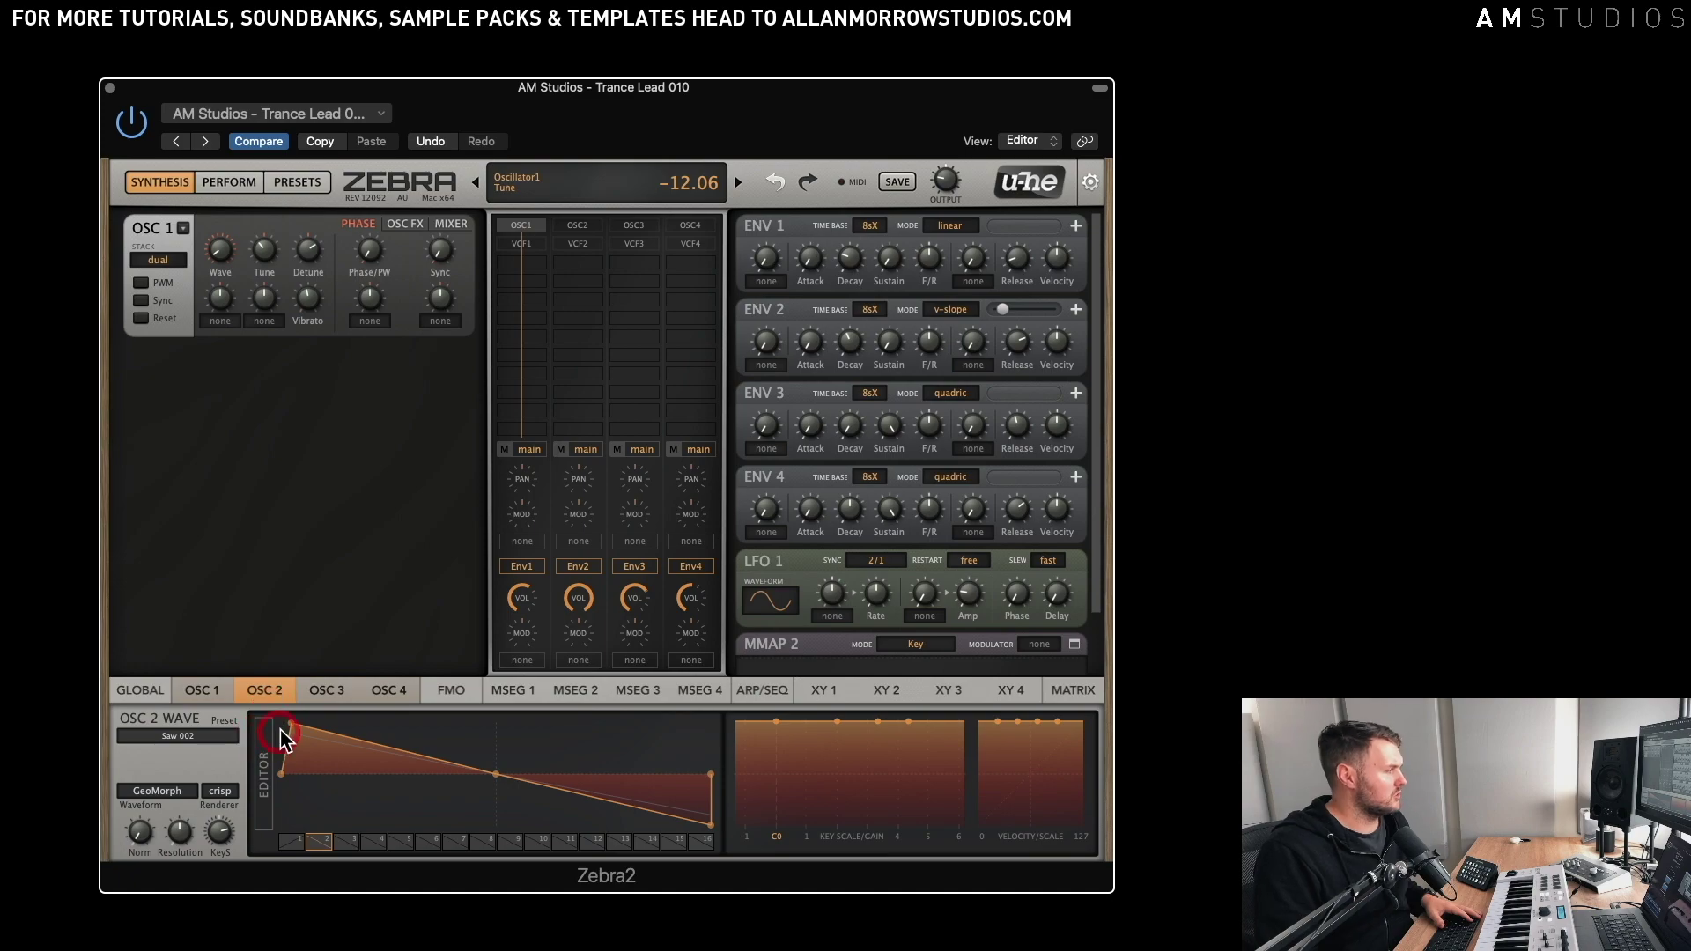
- Examine OSC 1's voice stack, tuning, oscillator effects and mixer width settings
click(158, 260)
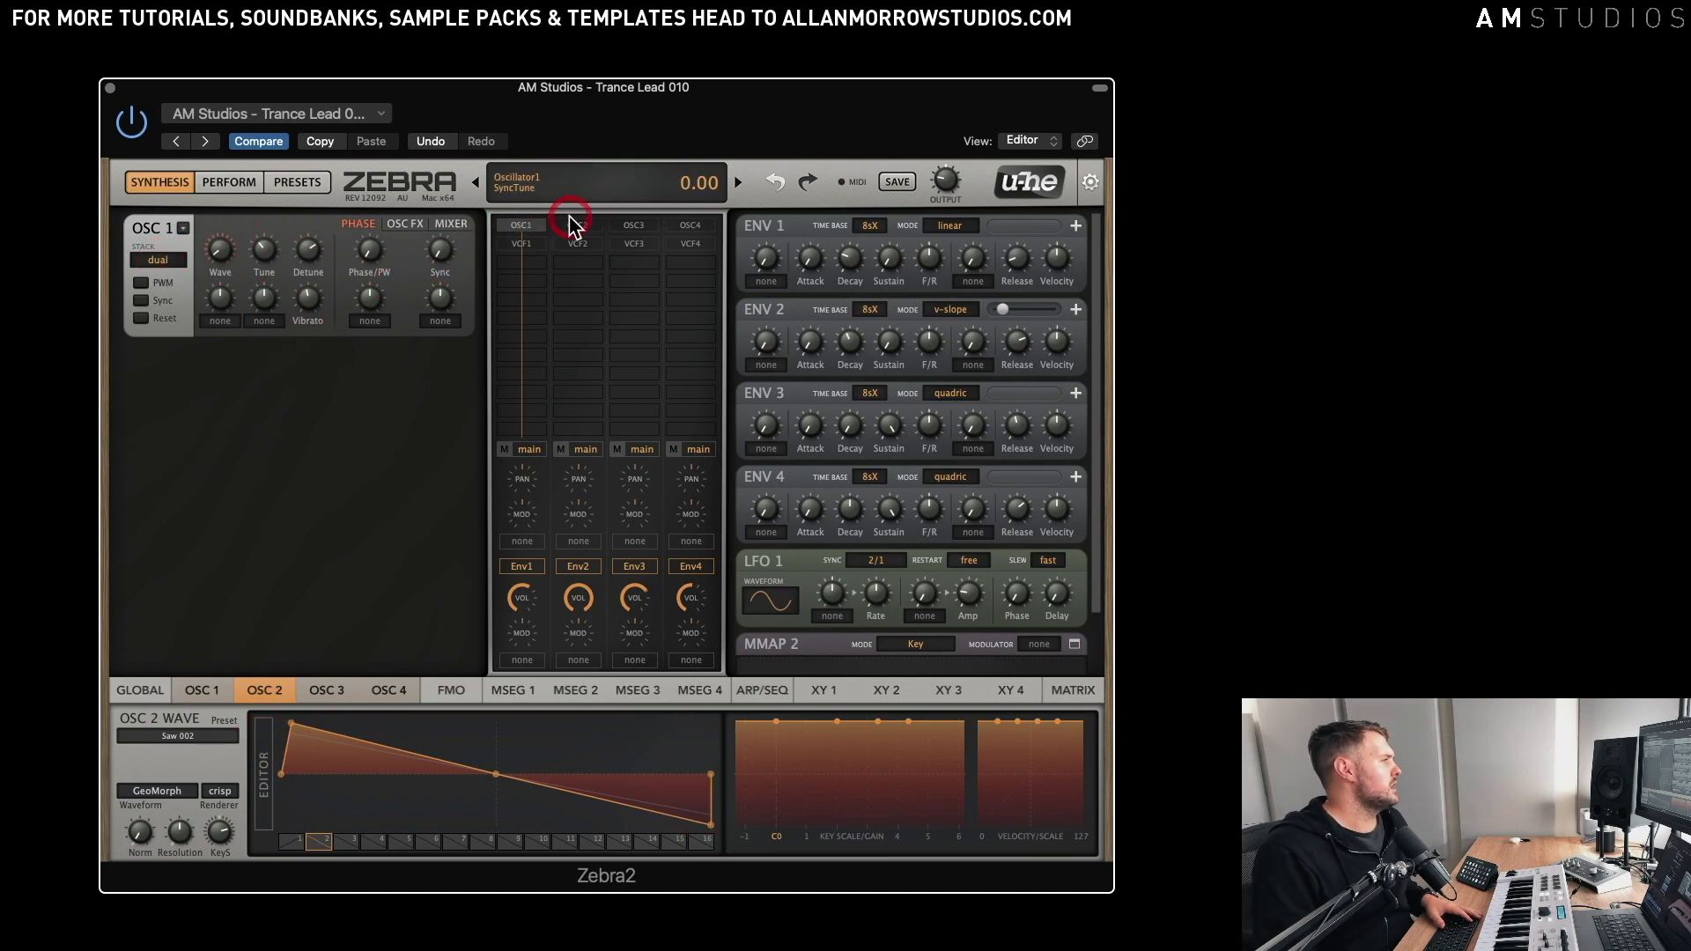
click(398, 225)
click(375, 262)
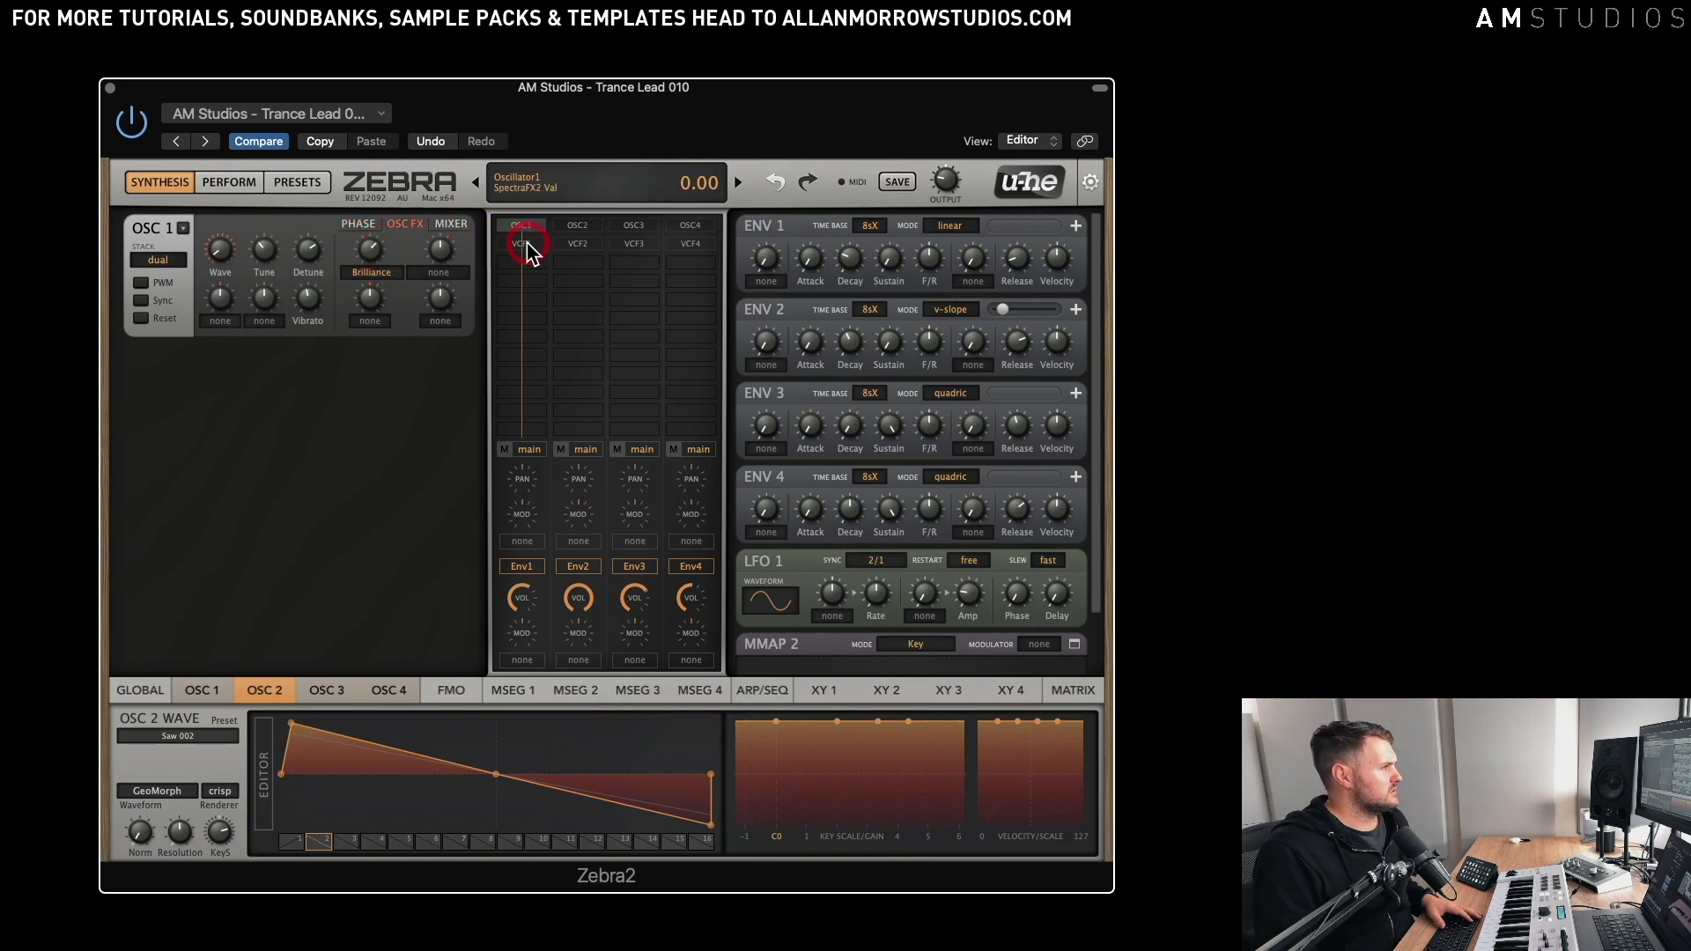
click(401, 227)
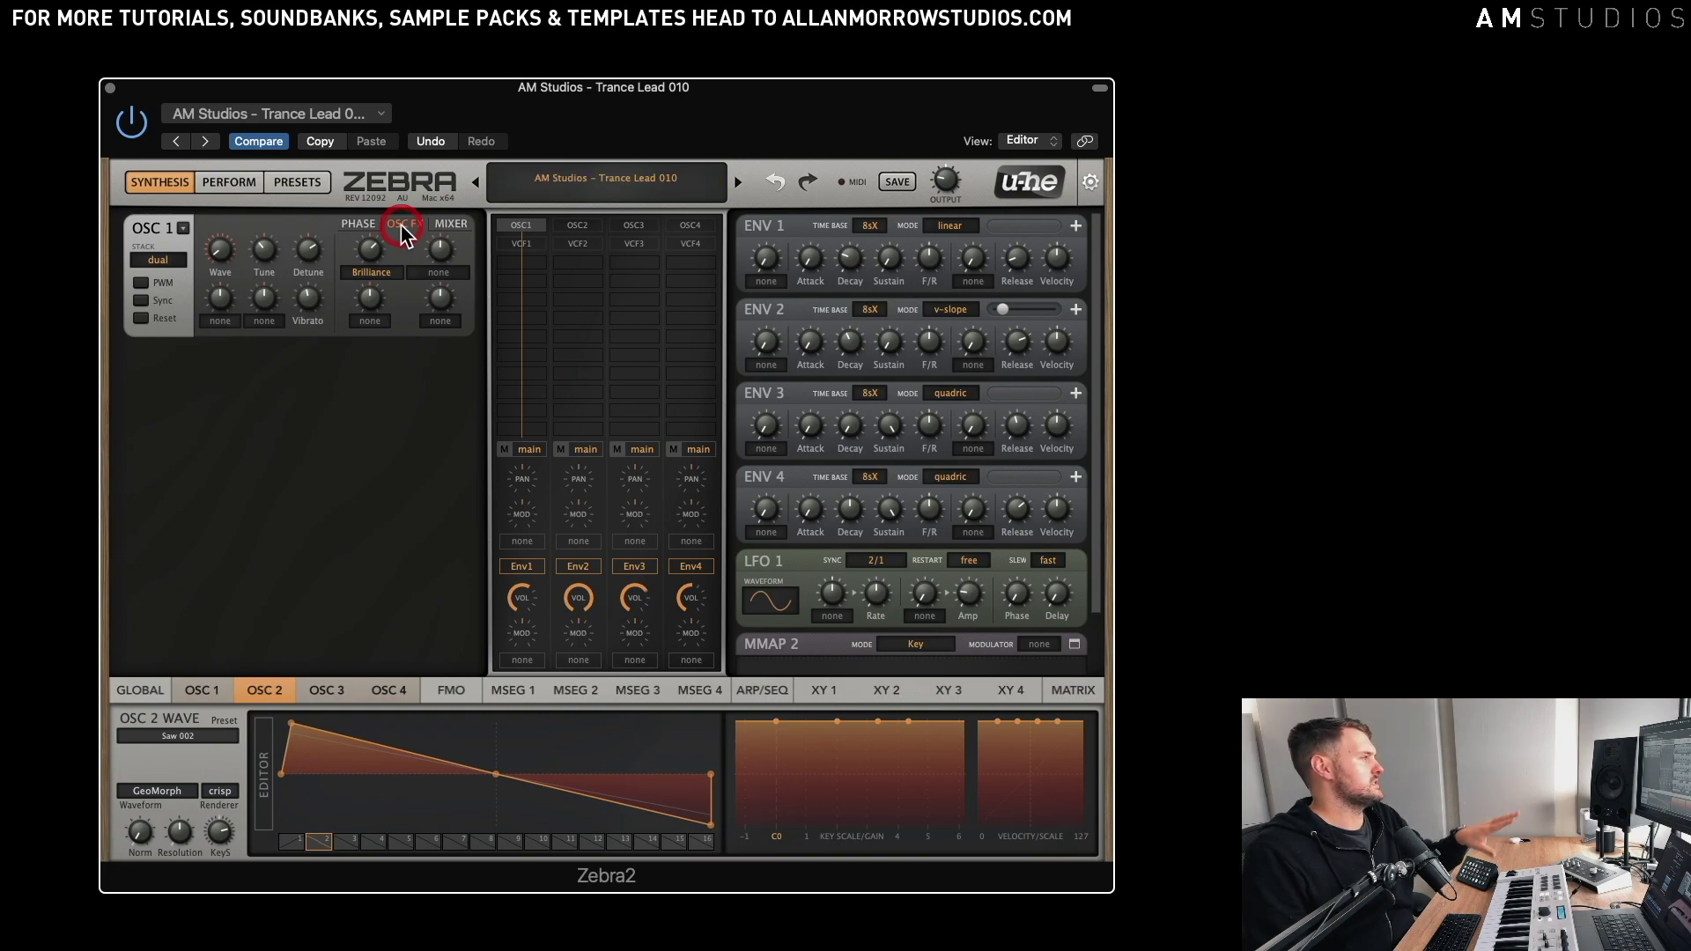
click(370, 226)
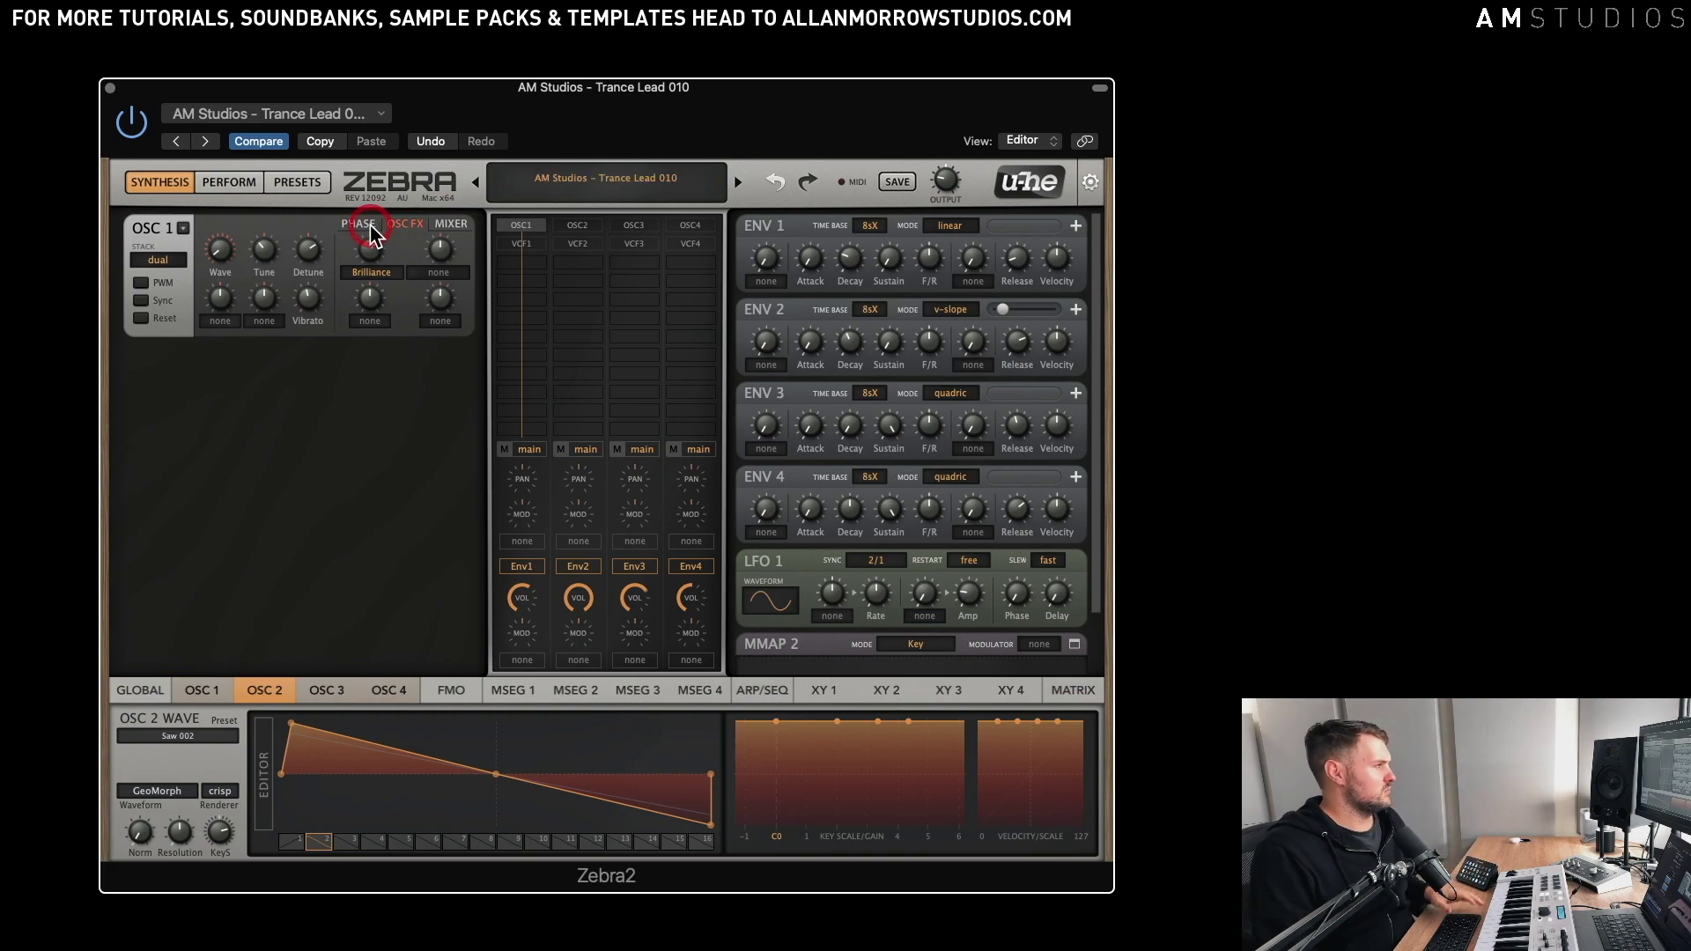
click(424, 227)
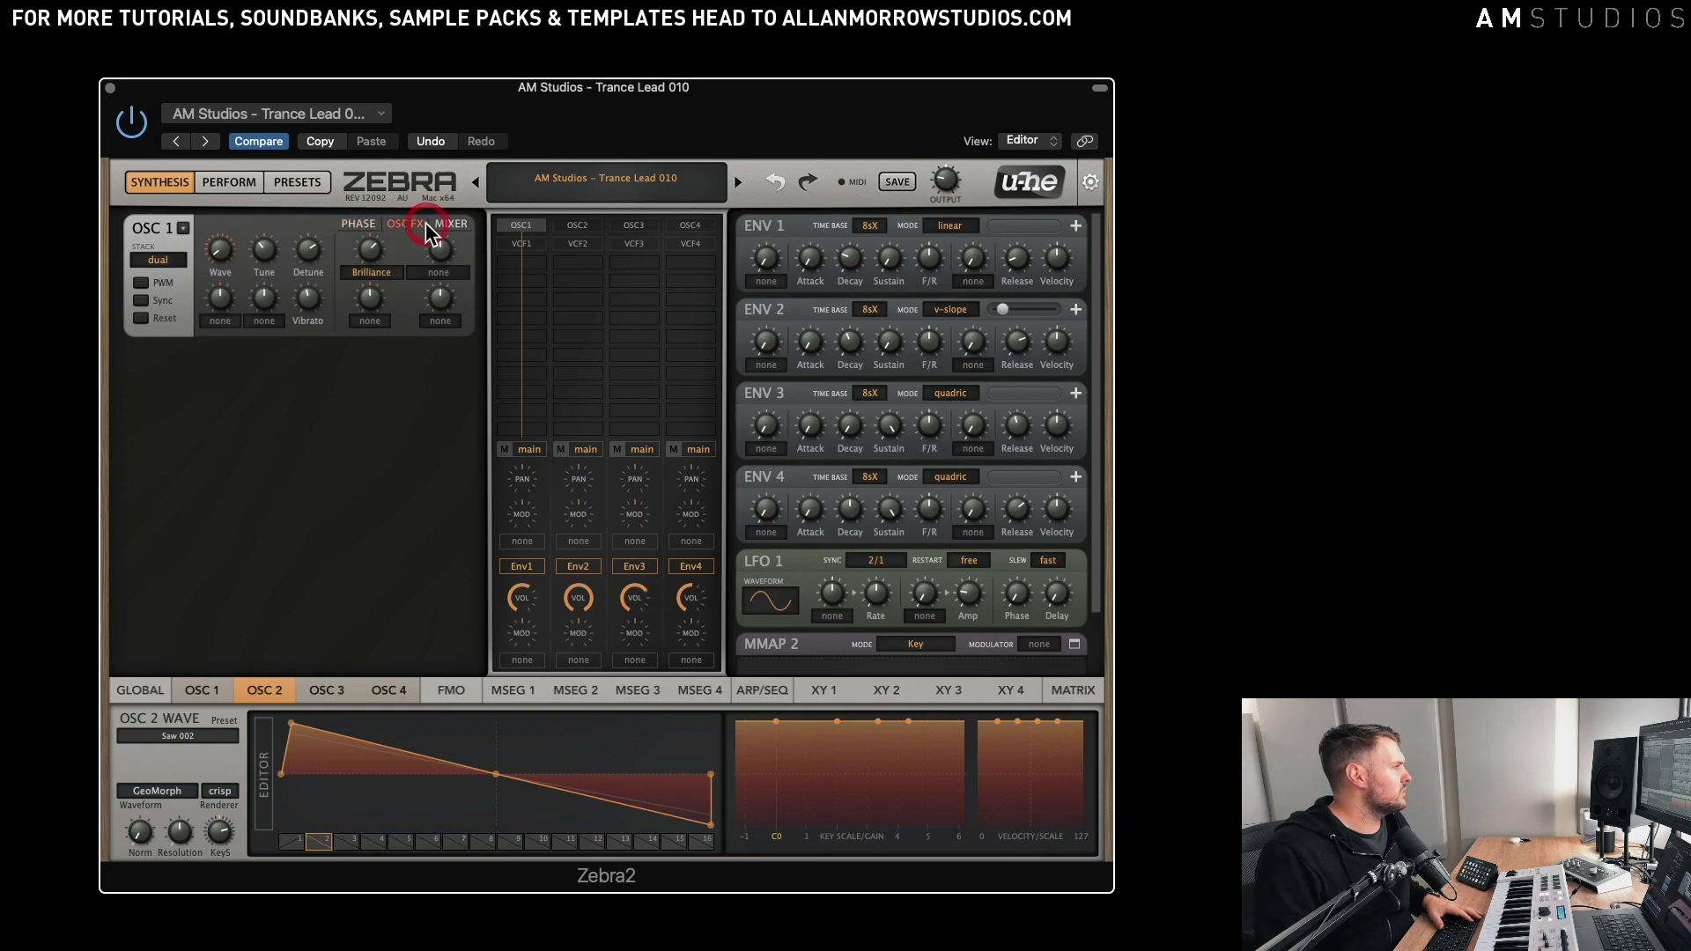
click(450, 225)
click(450, 256)
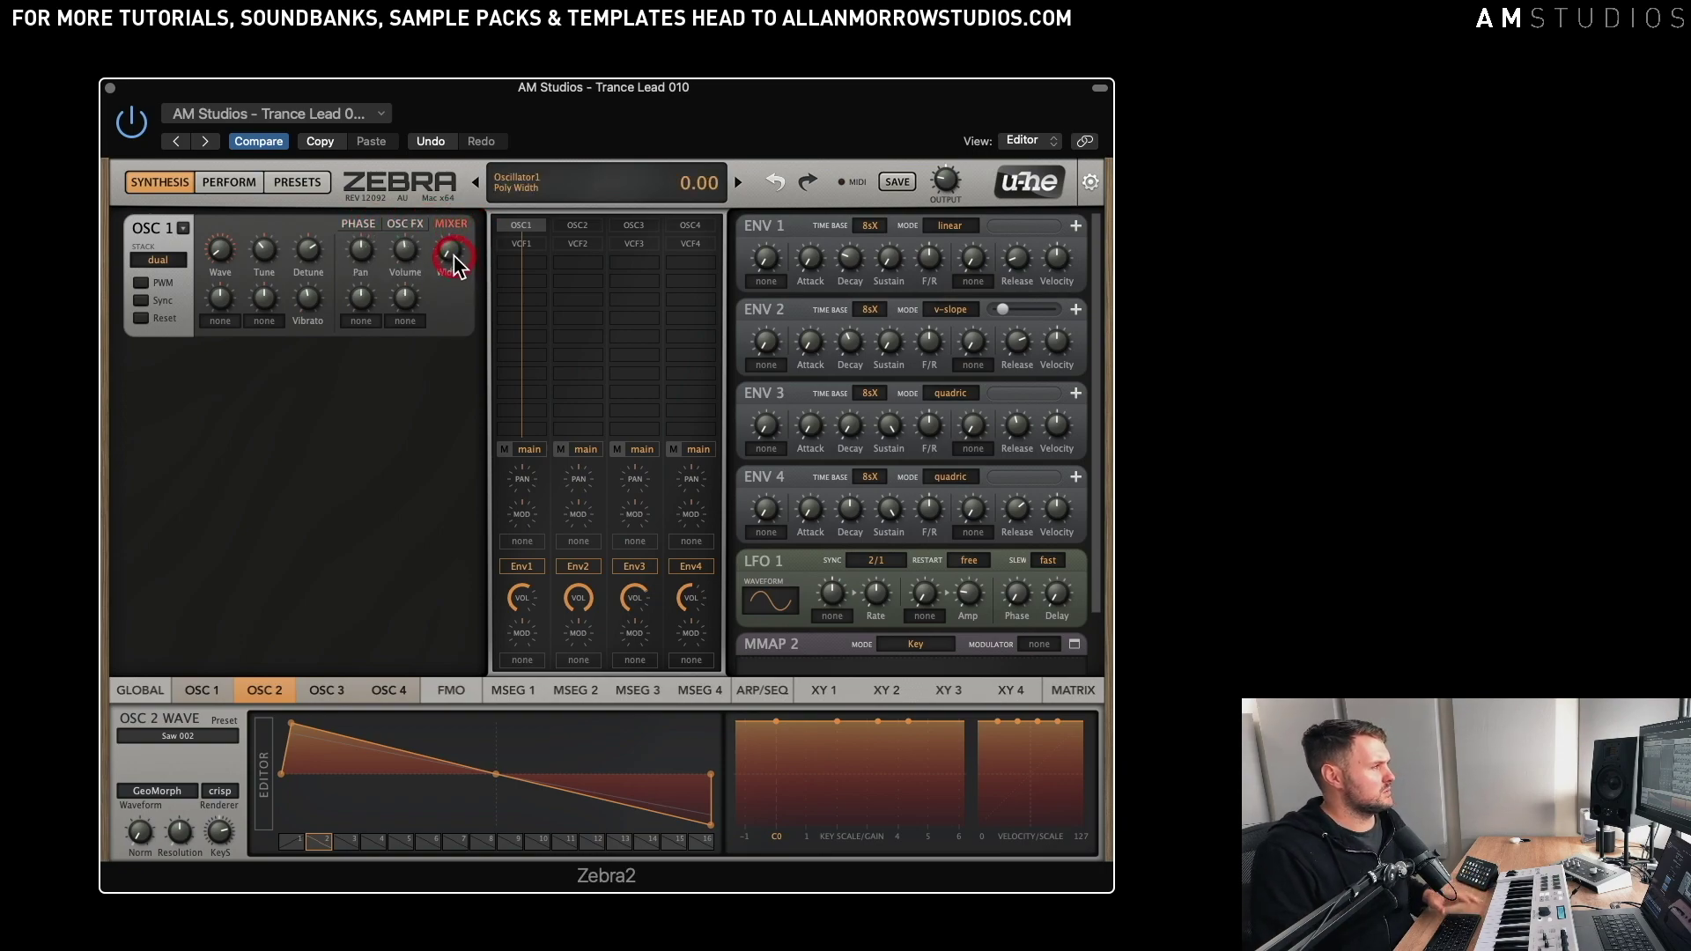
- Switch OSC 2 on briefly to compare its mixer width with OSC 1's, leaving only OSC 1 active
click(568, 235)
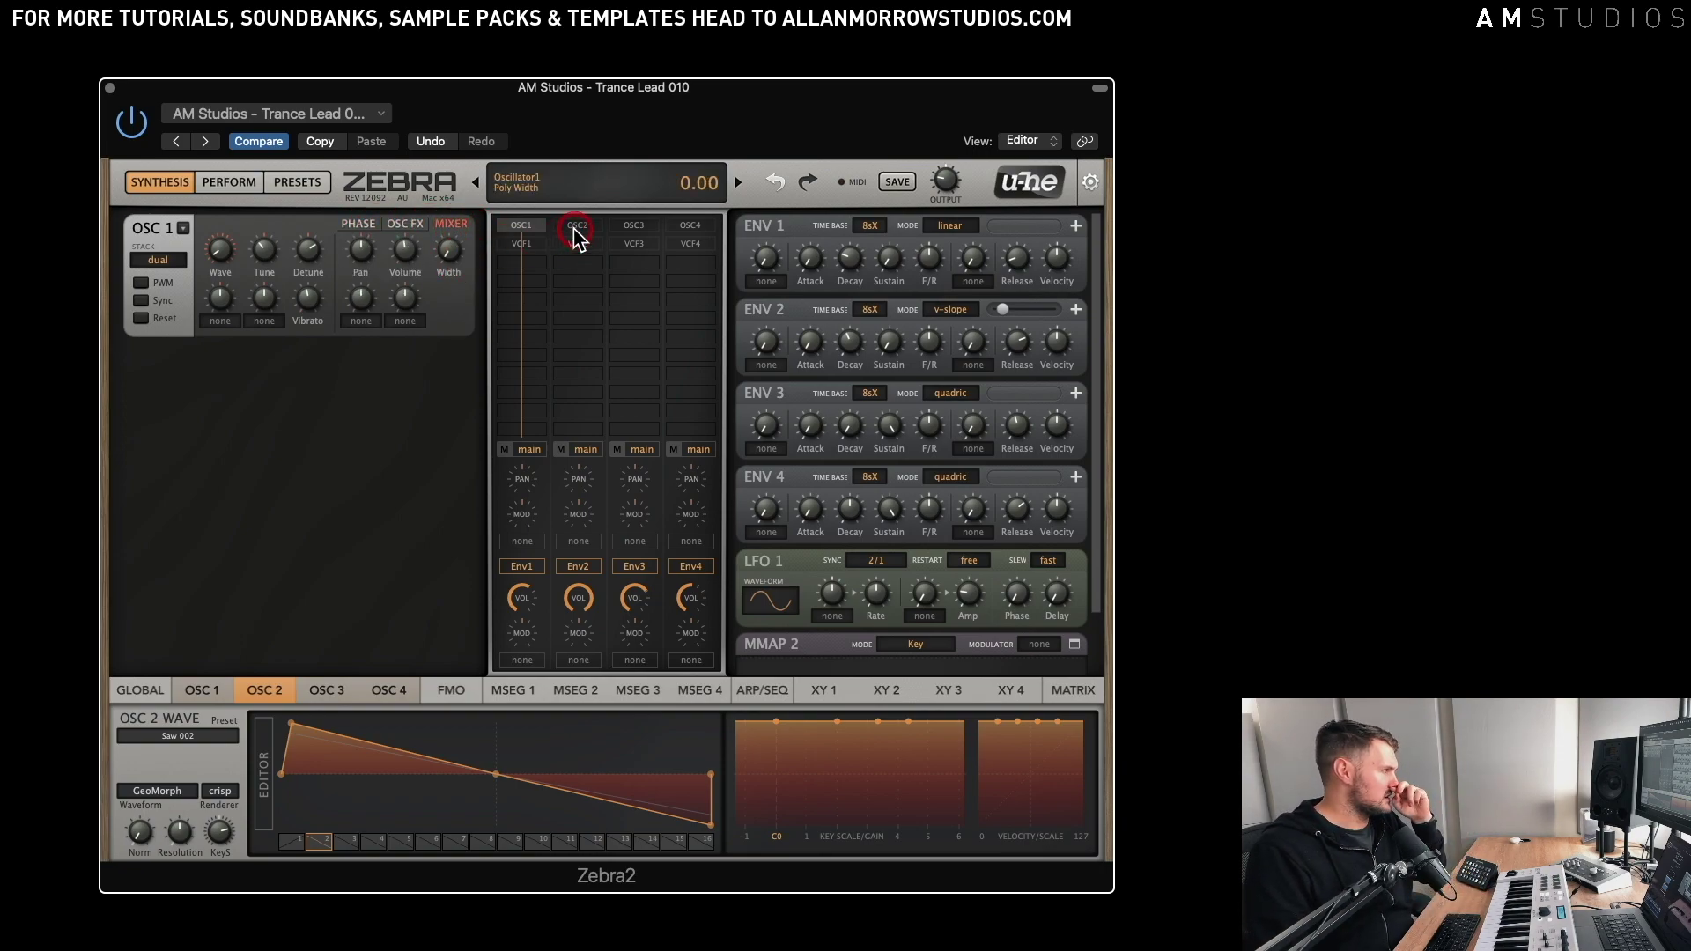
click(447, 374)
click(452, 351)
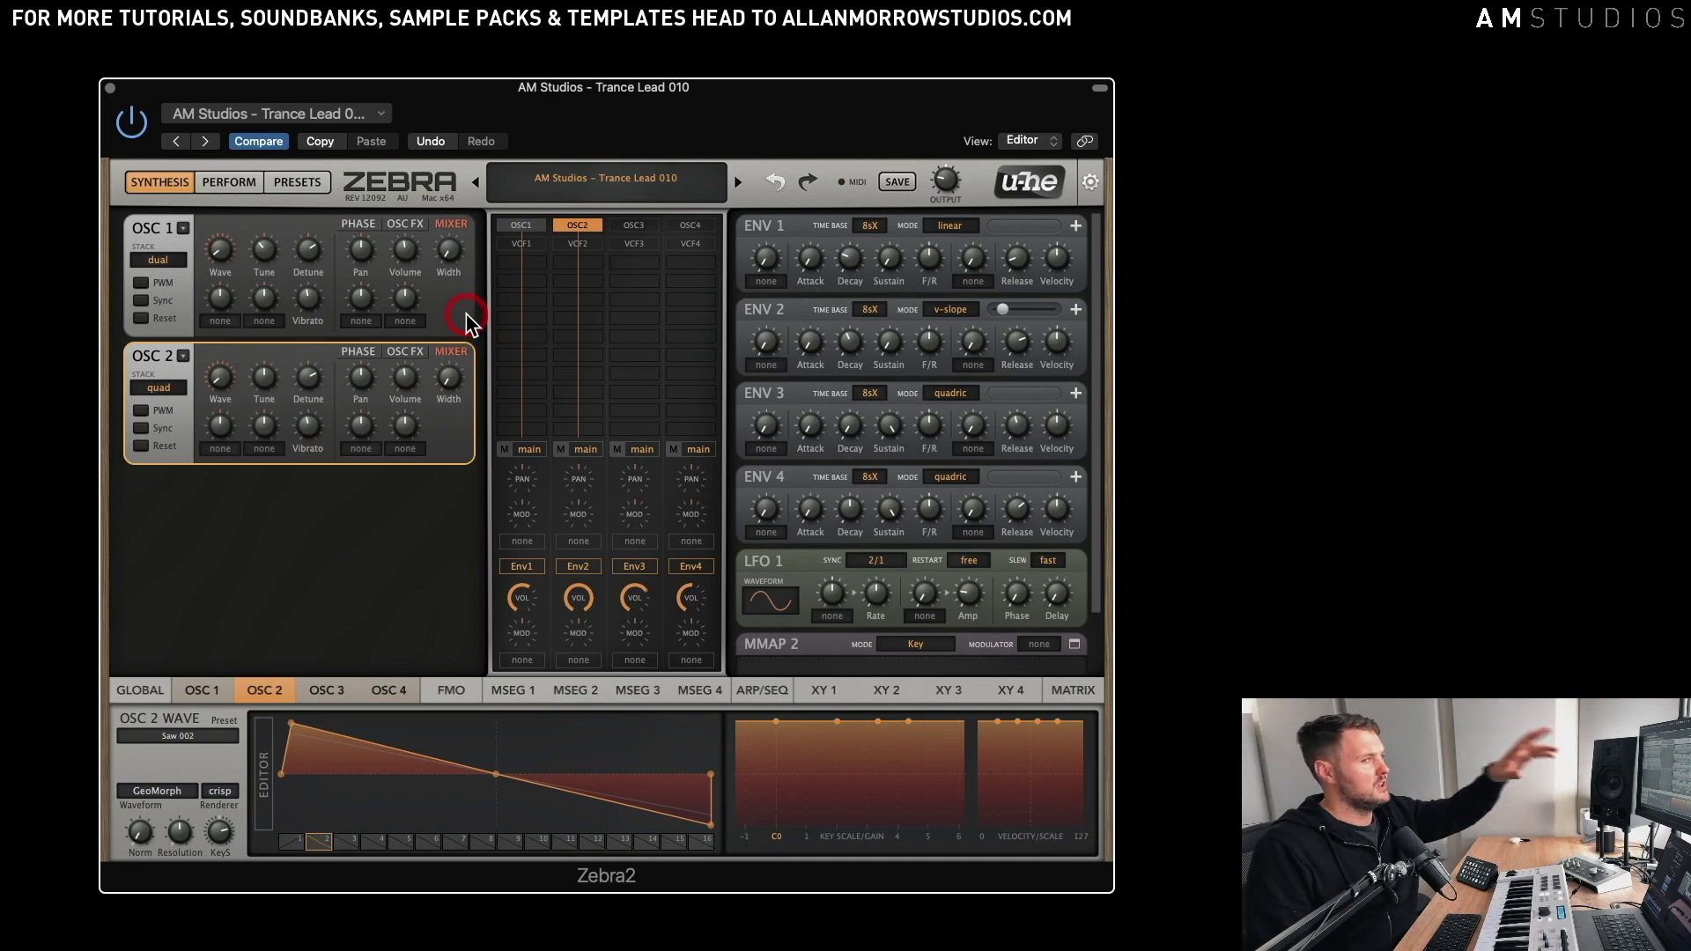
drag(449, 375, 440, 385)
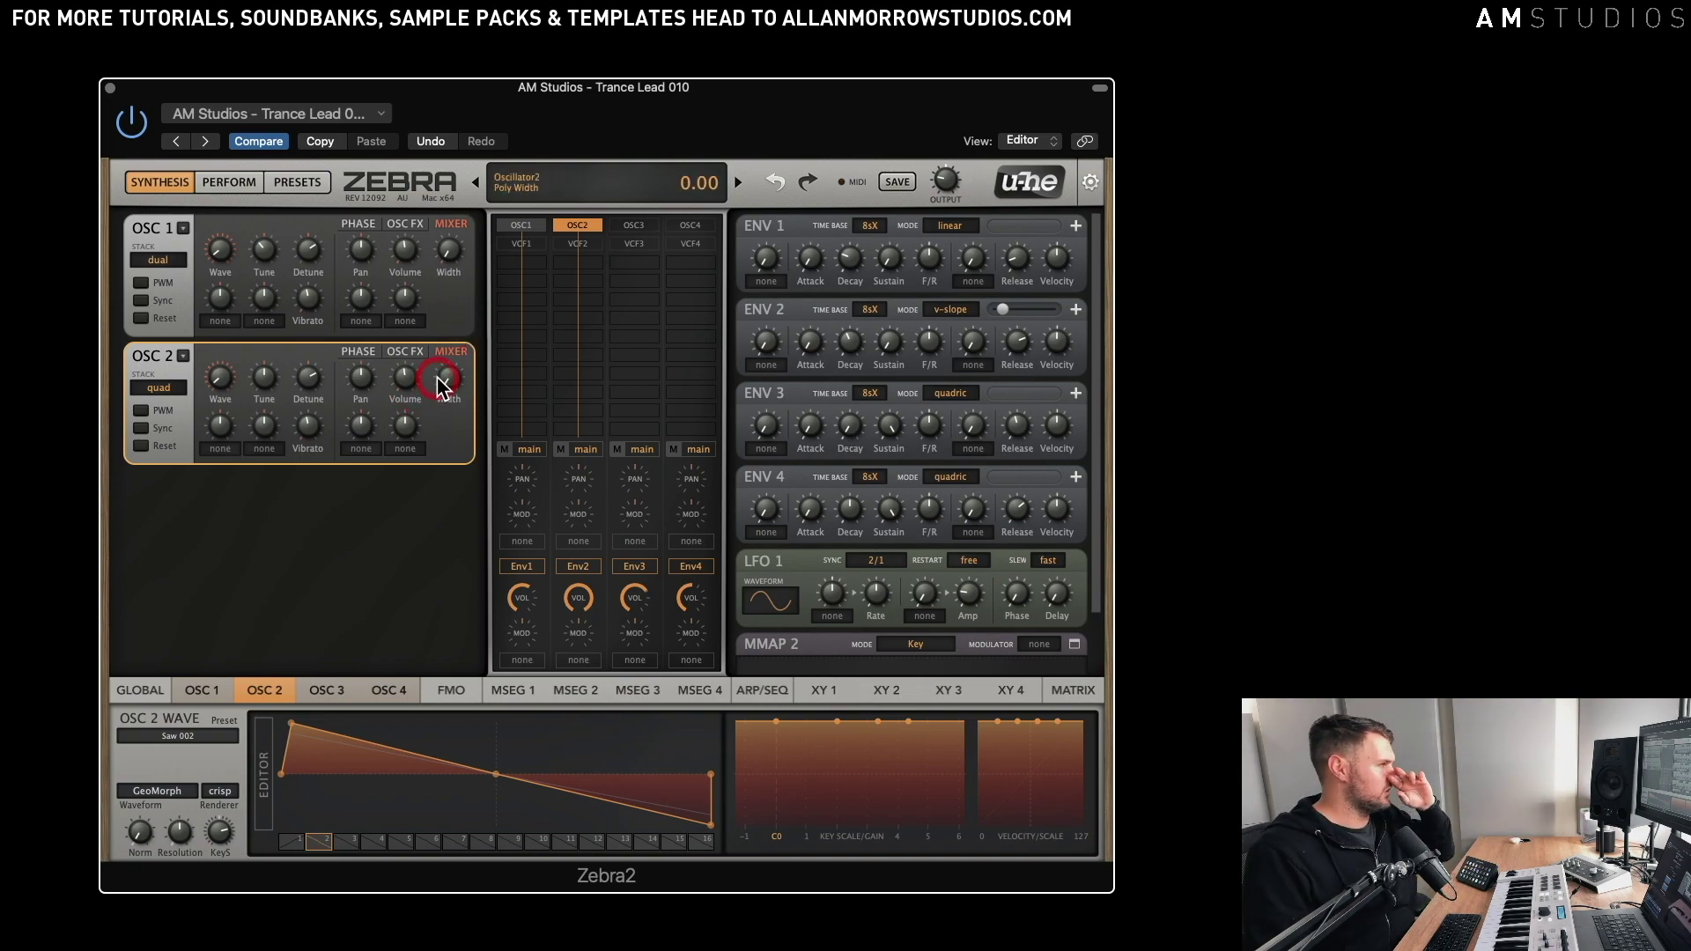
click(527, 227)
double_click(576, 227)
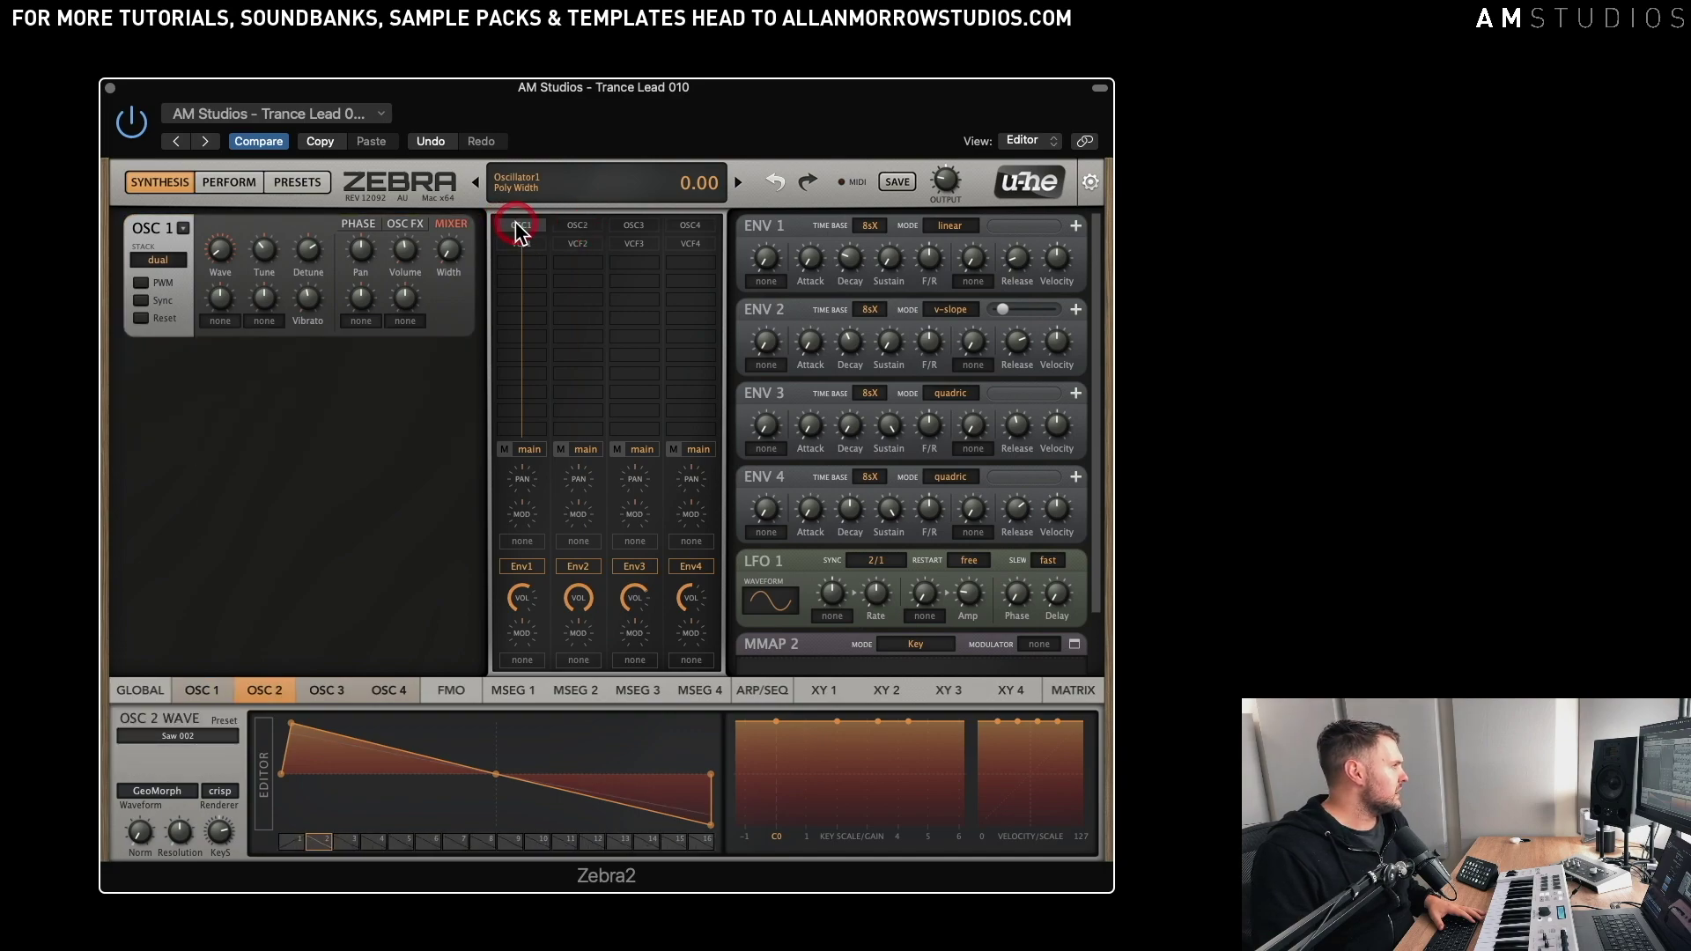
- Select OSC 1, check its tuning and switch the VCF1 filter back on below it
click(516, 227)
click(519, 246)
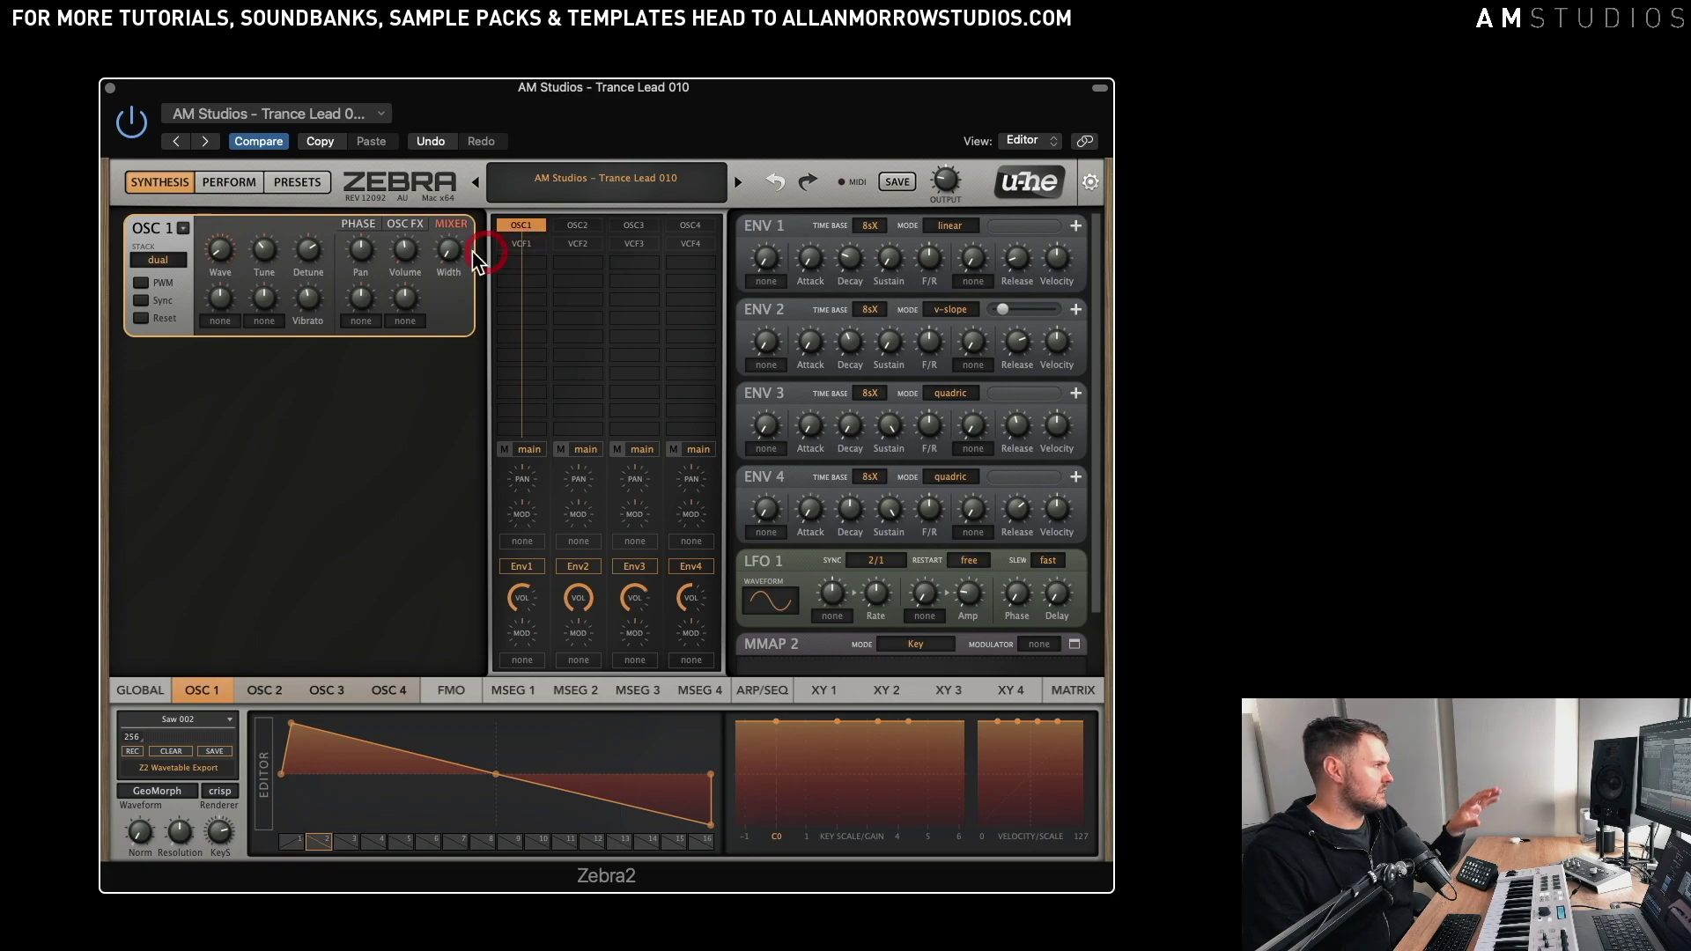
click(281, 248)
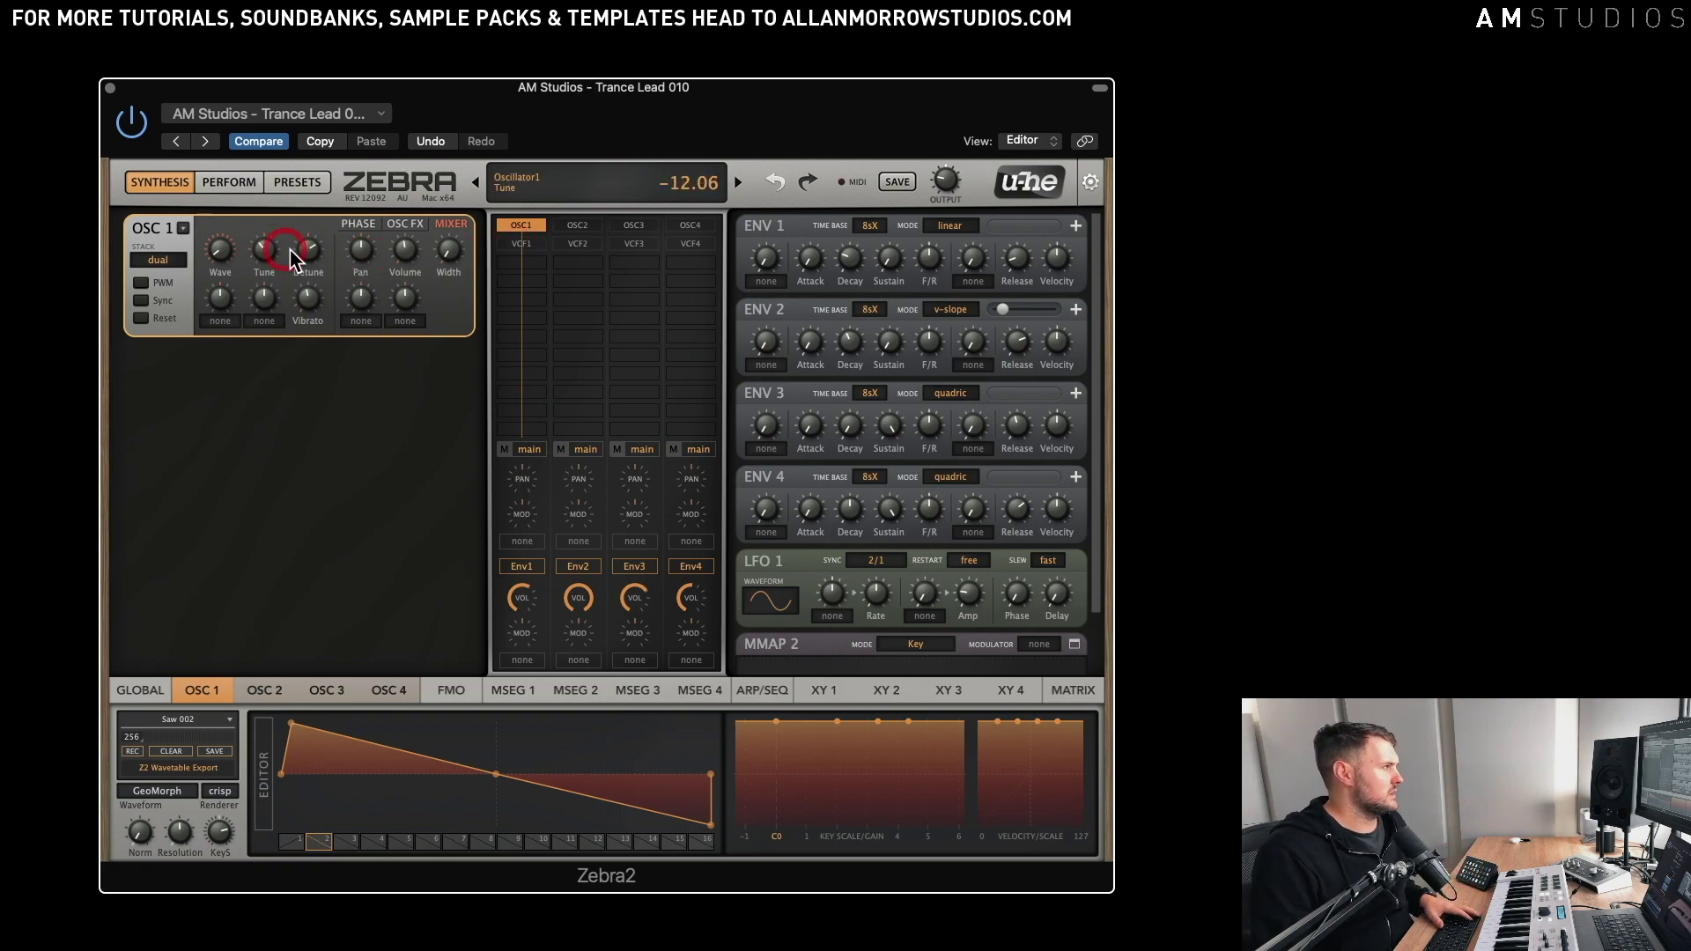
click(522, 250)
click(621, 400)
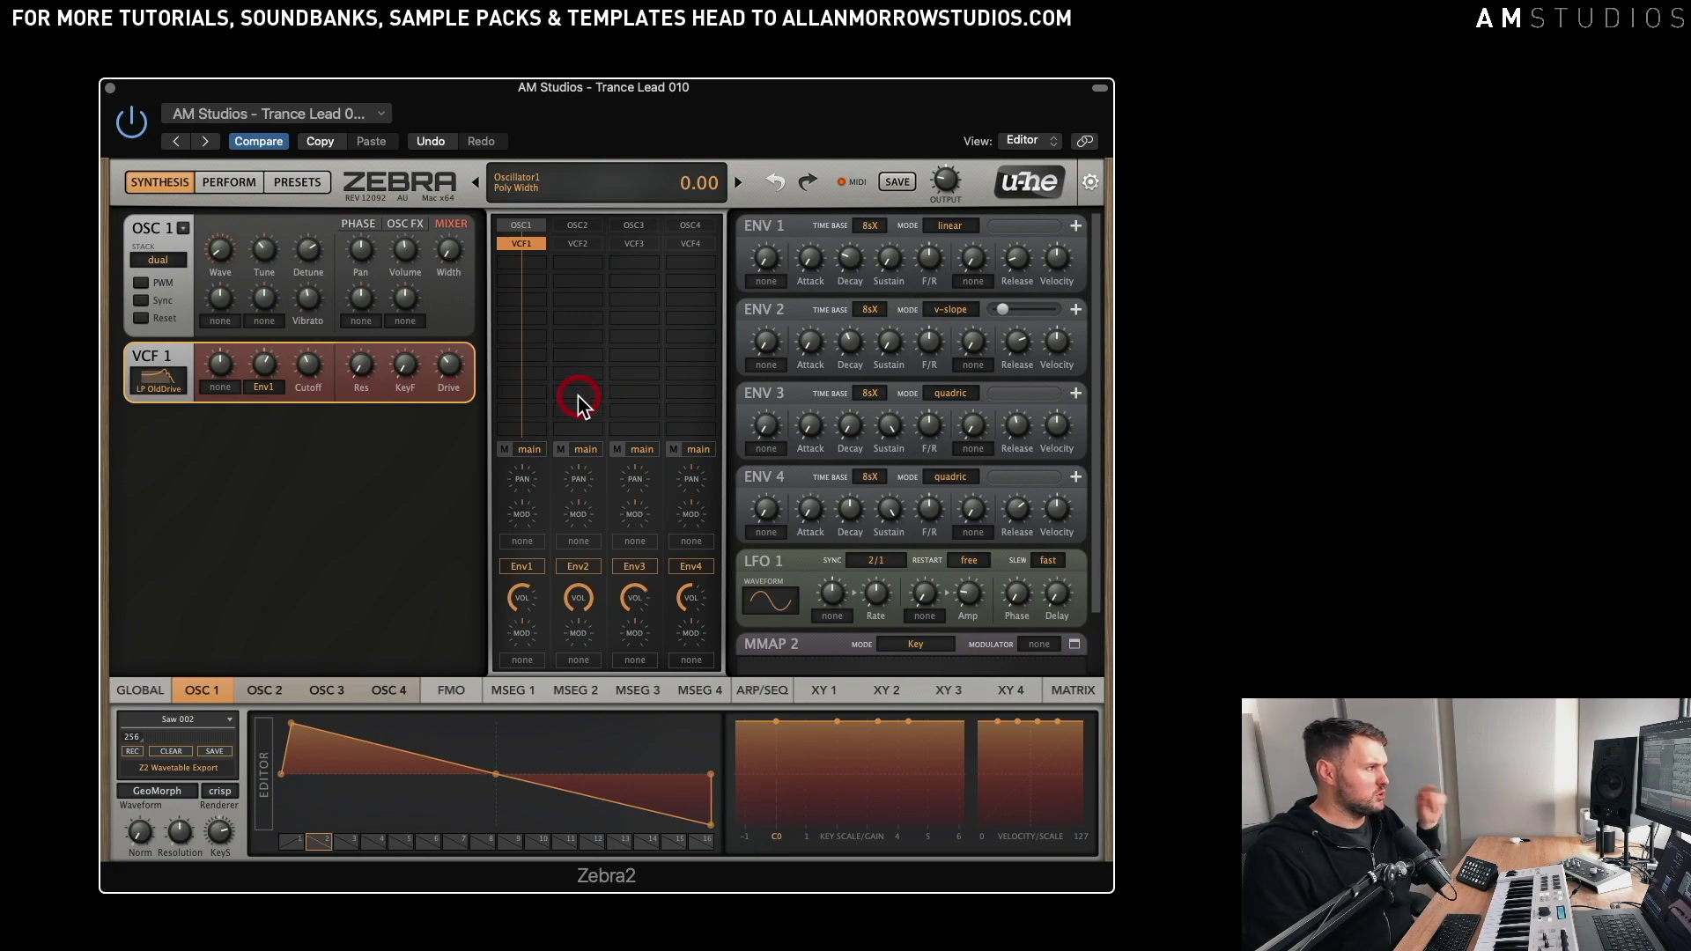
- Examine VCF 1's filter type and its key follow and resonance settings
click(158, 379)
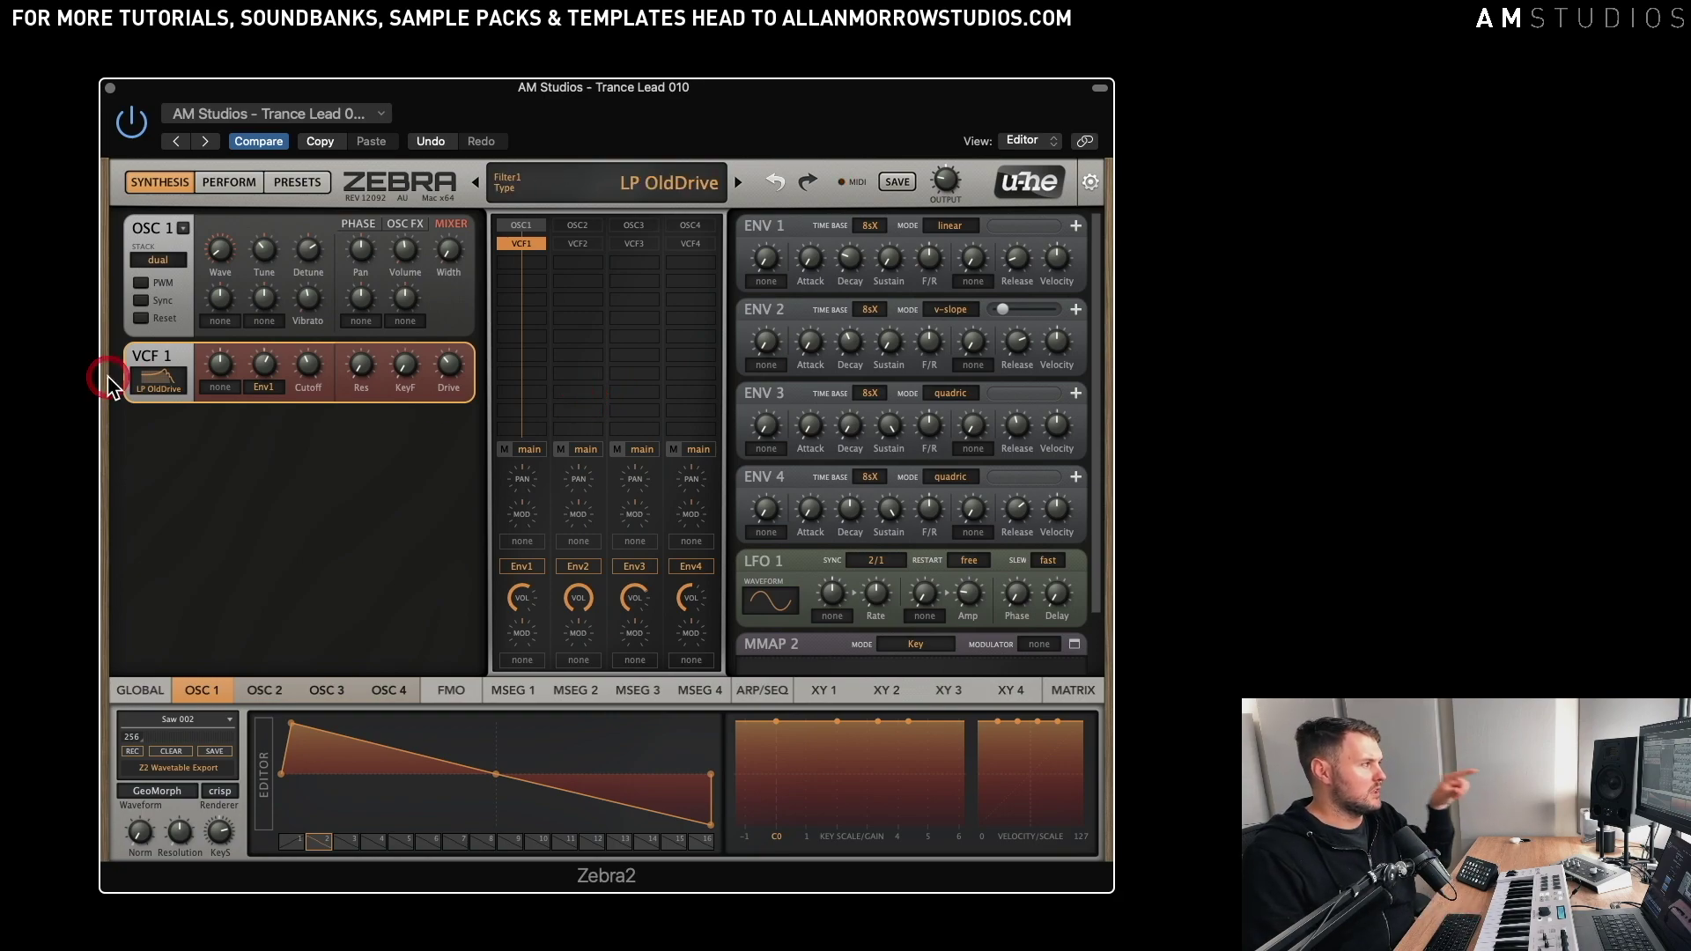
click(171, 386)
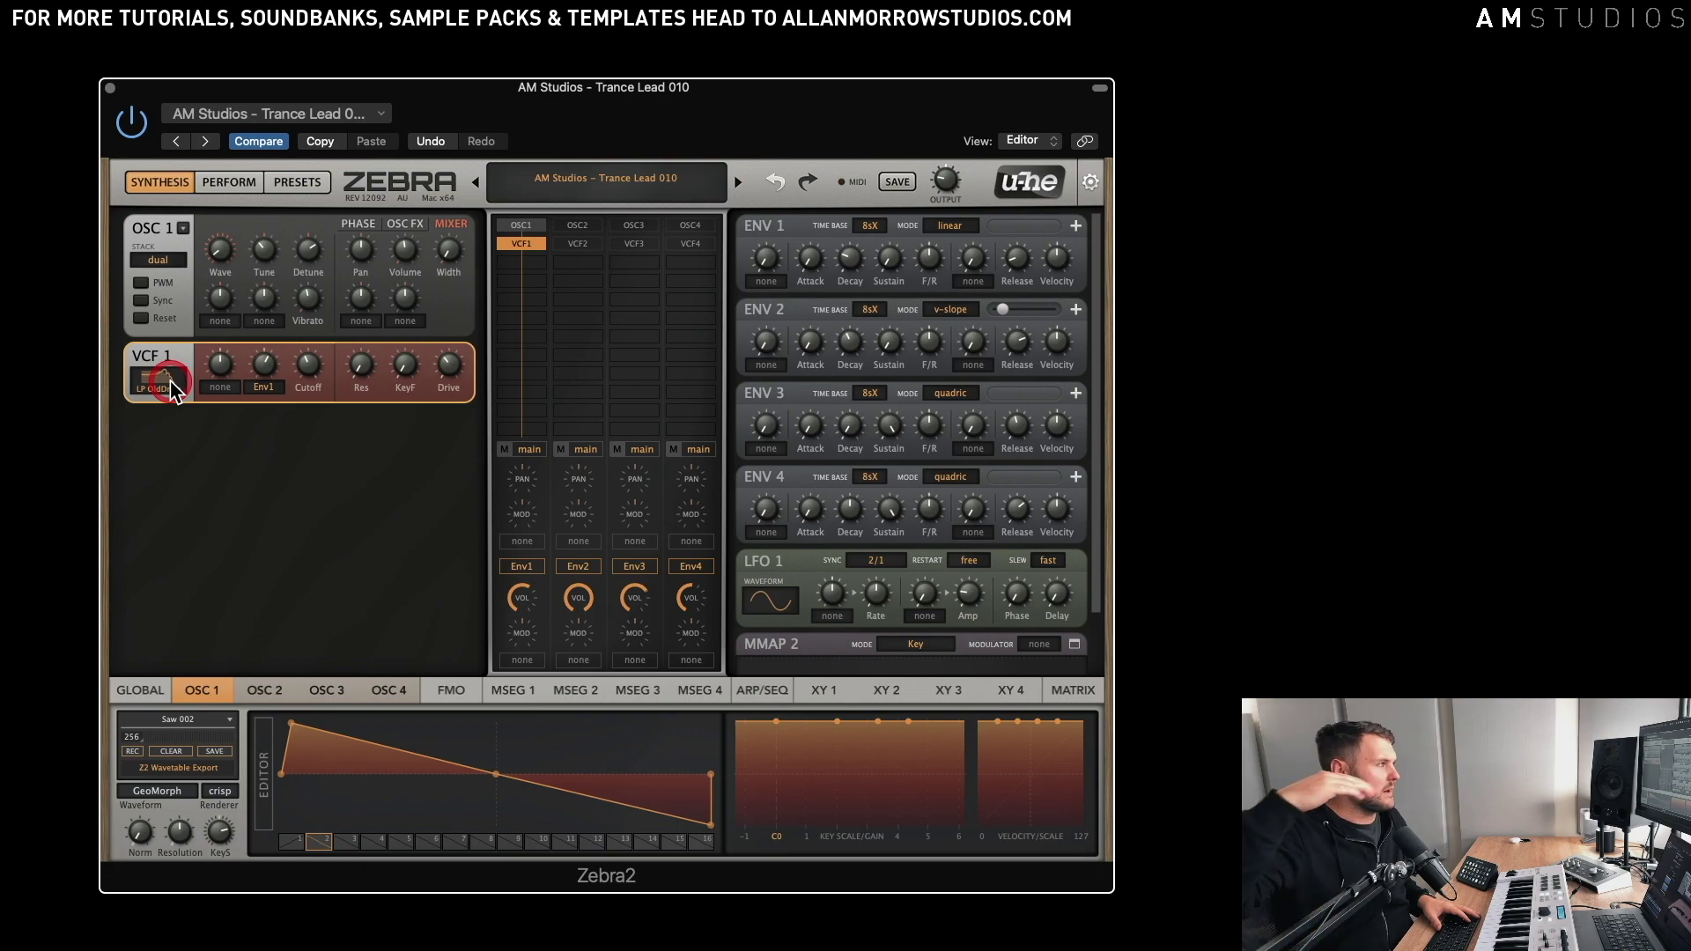
click(597, 238)
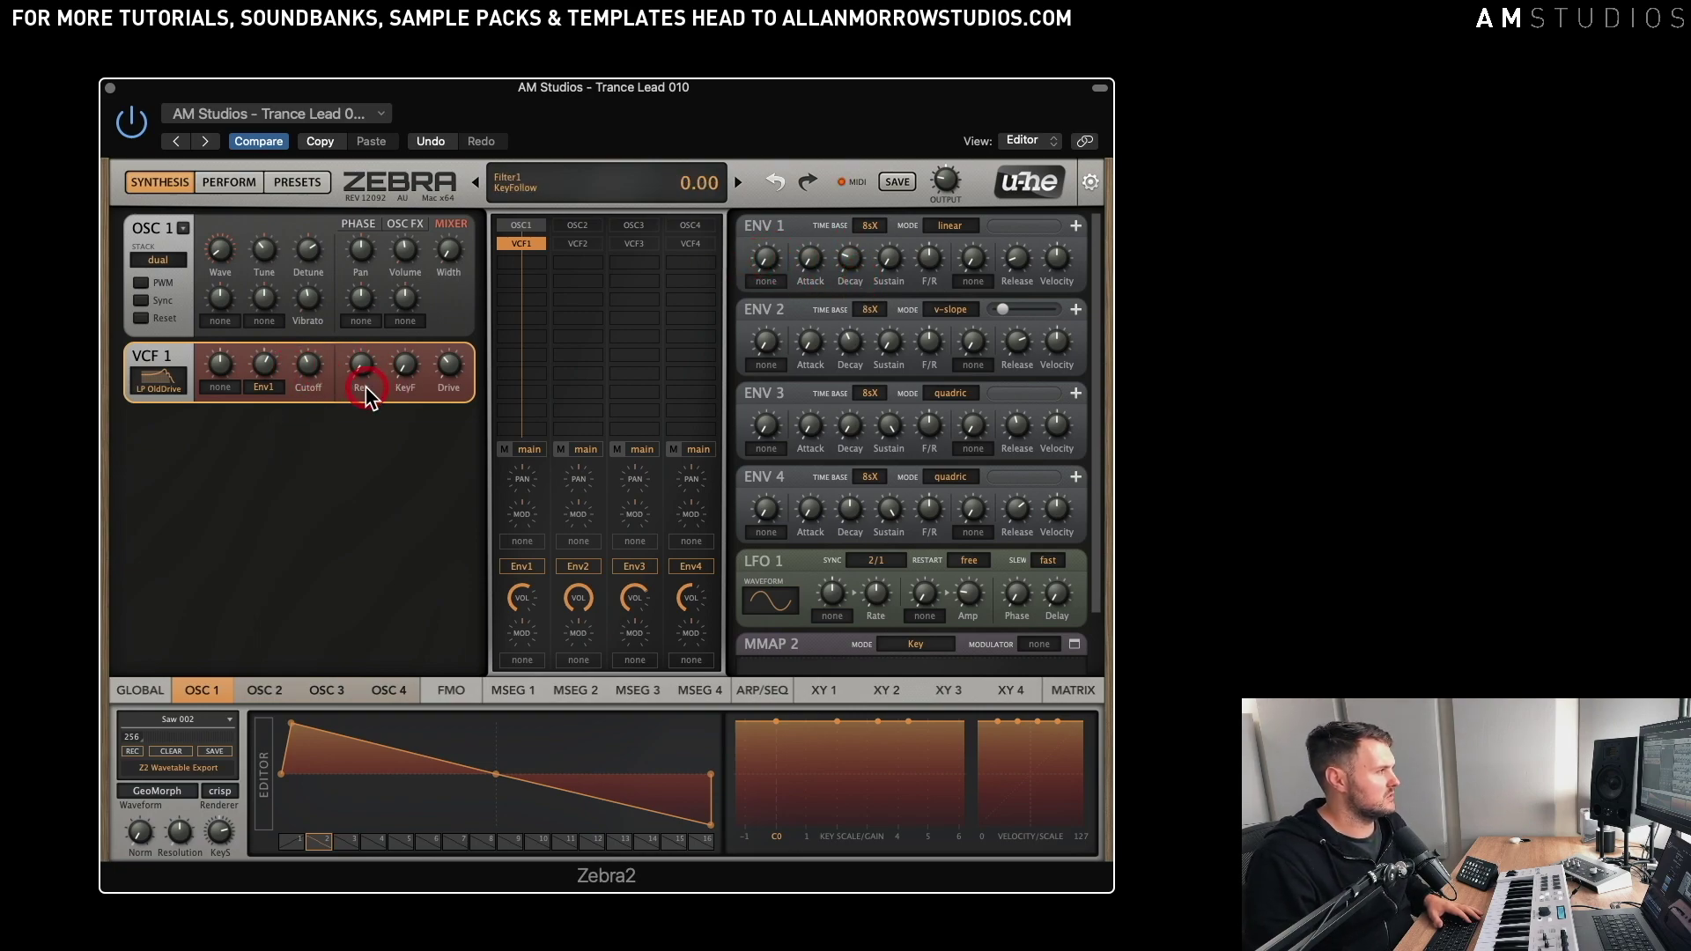
- Set VCF 1's second modulation source to none and back to Env1 to compare the sound
click(264, 387)
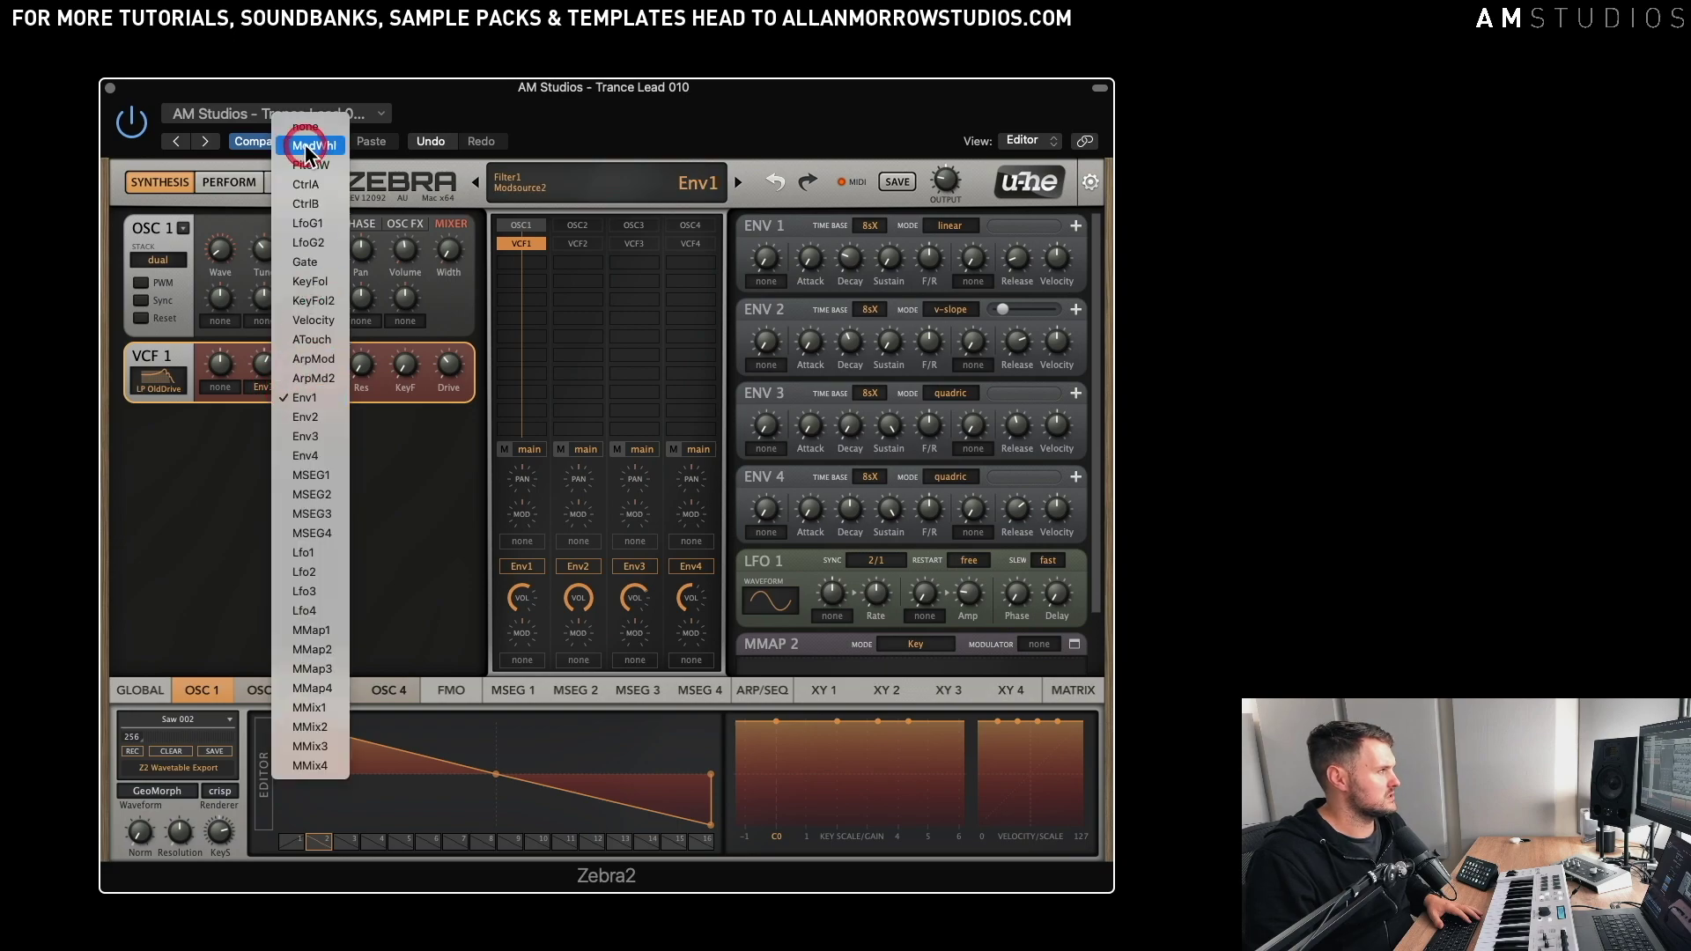
click(306, 132)
click(269, 389)
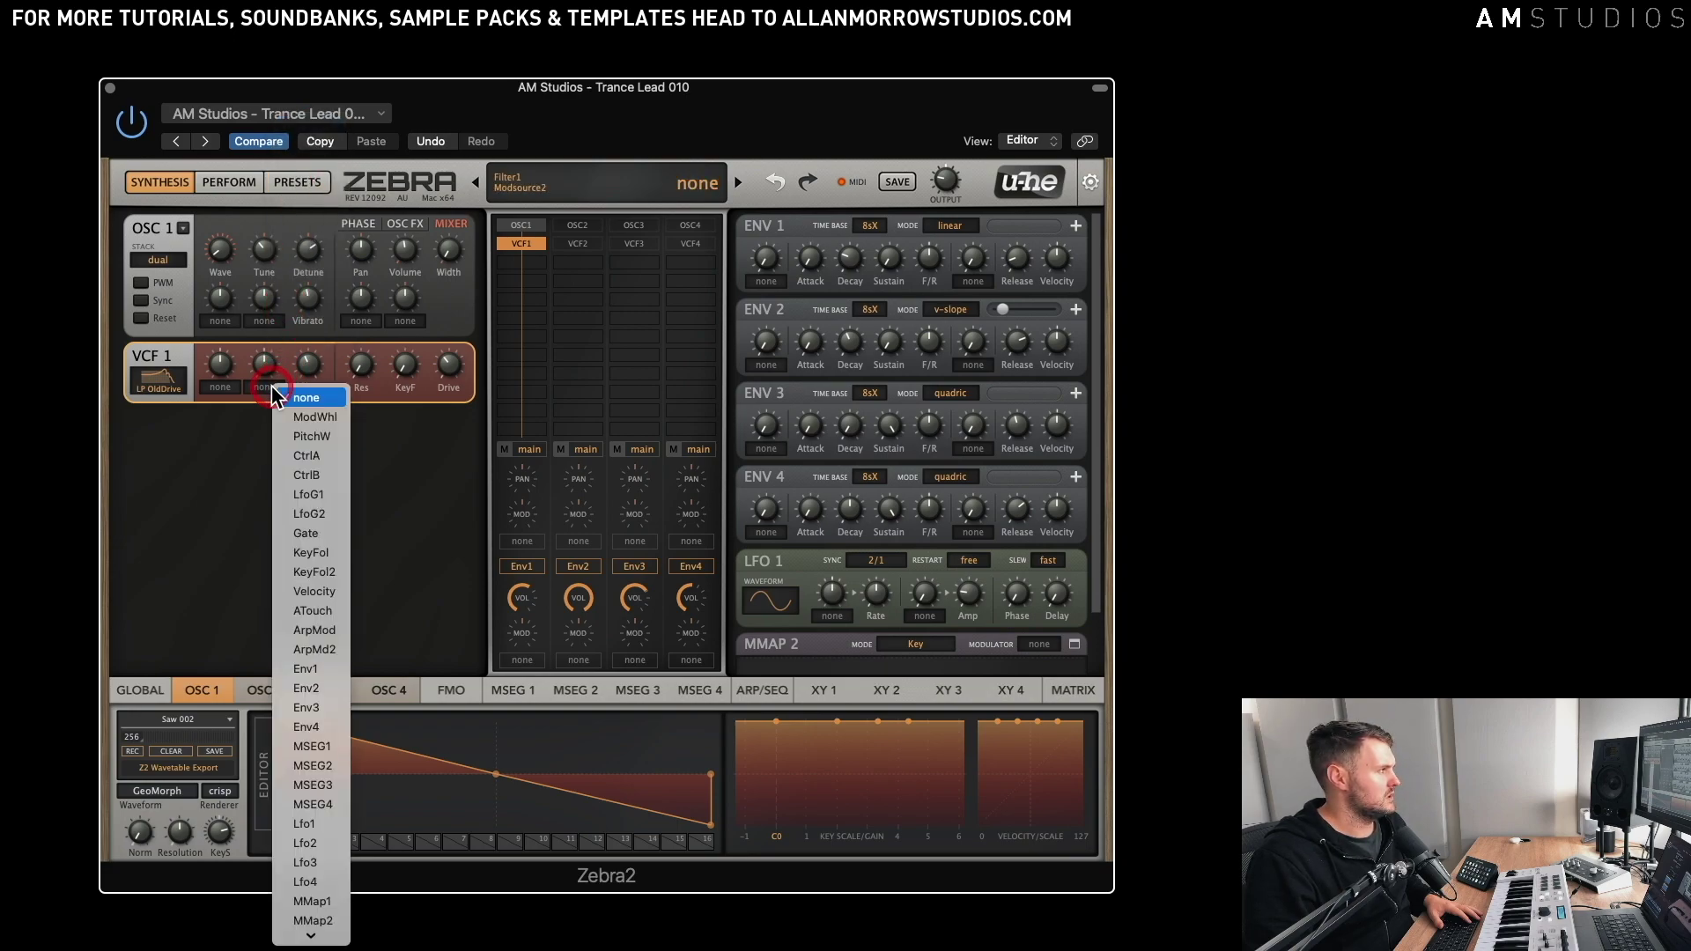
click(320, 671)
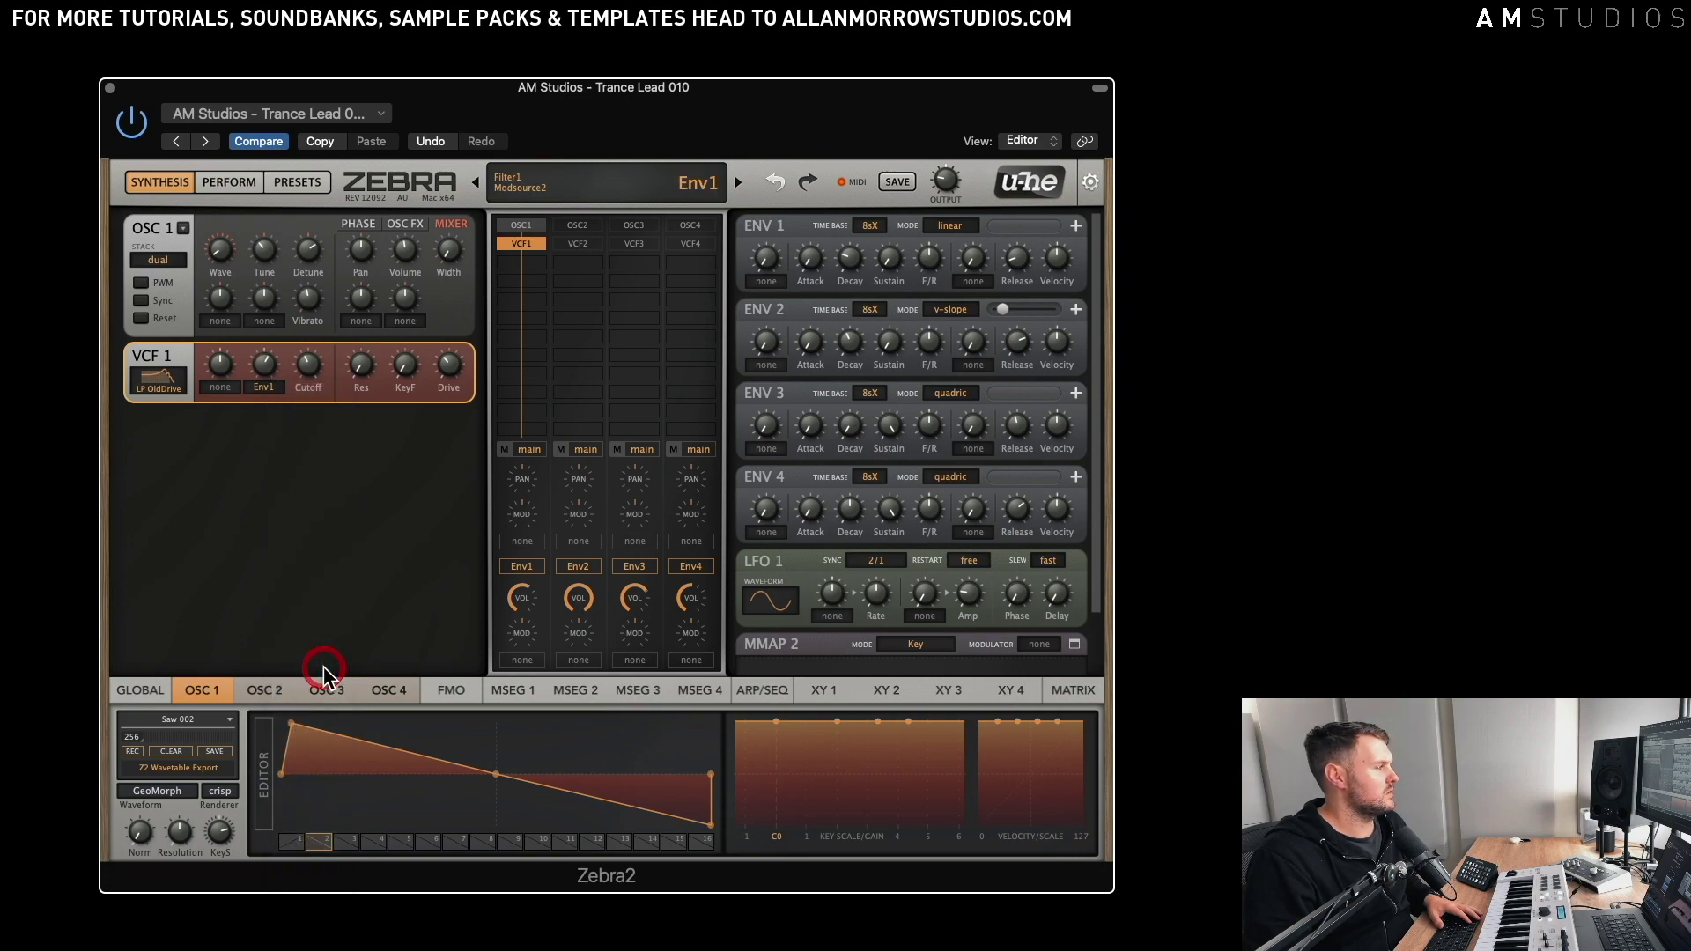
- Switch OSC 2 and its VCF2 filter back on in the second lane alongside OSC 1 and VCF1
click(592, 449)
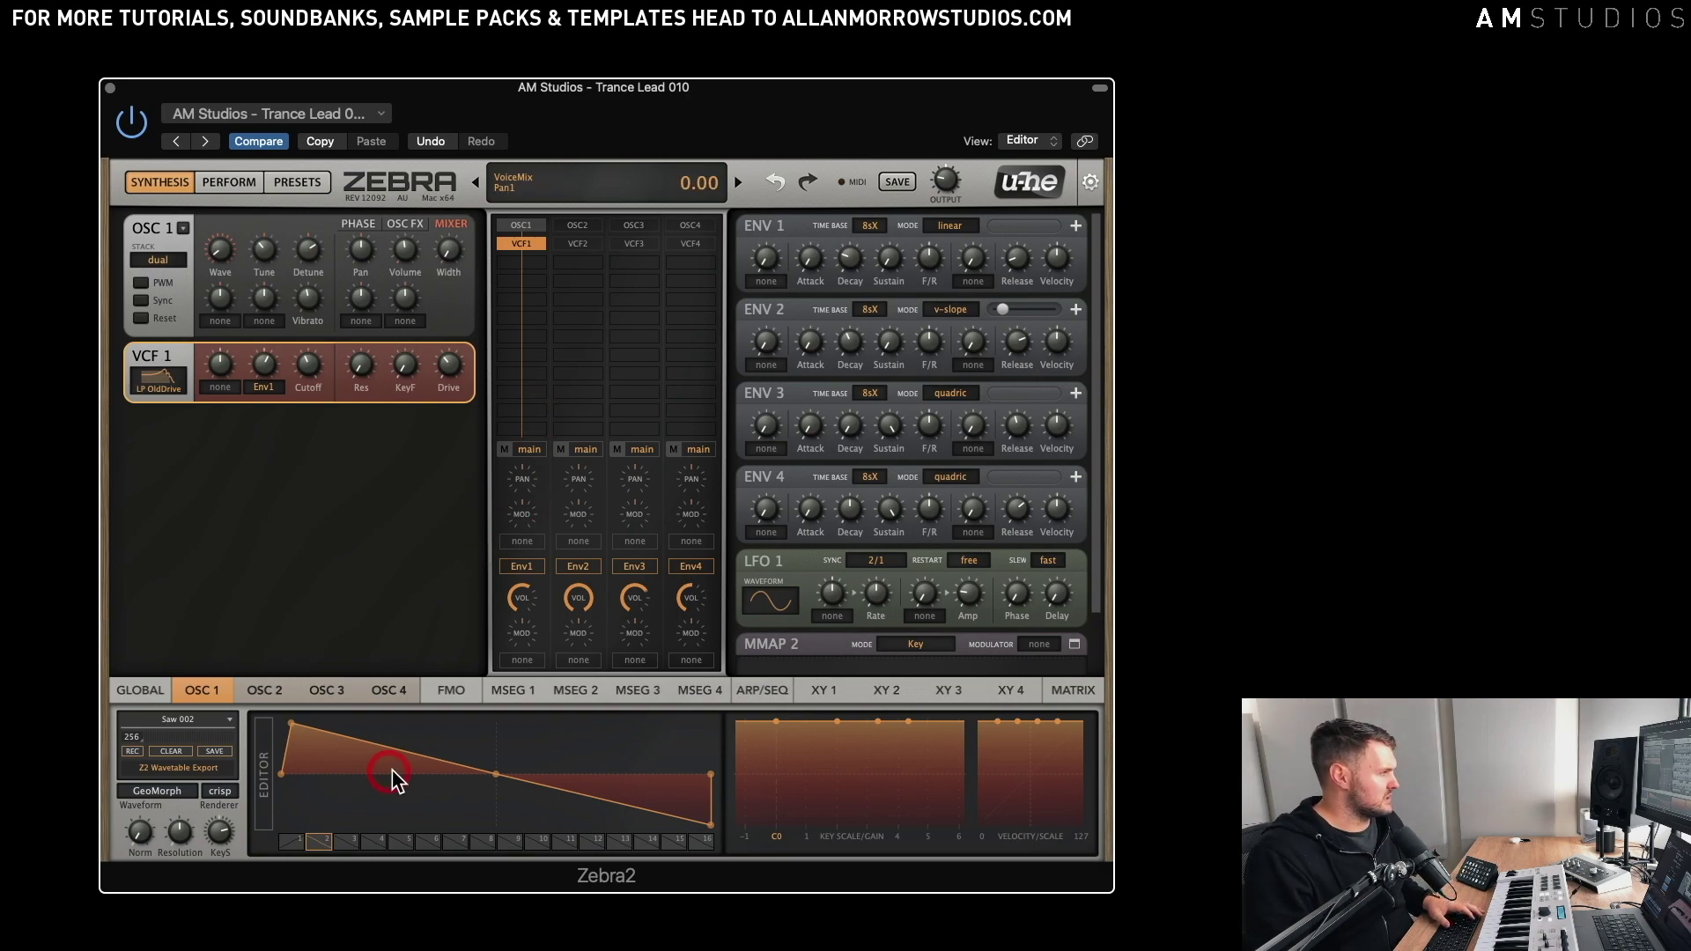
click(590, 764)
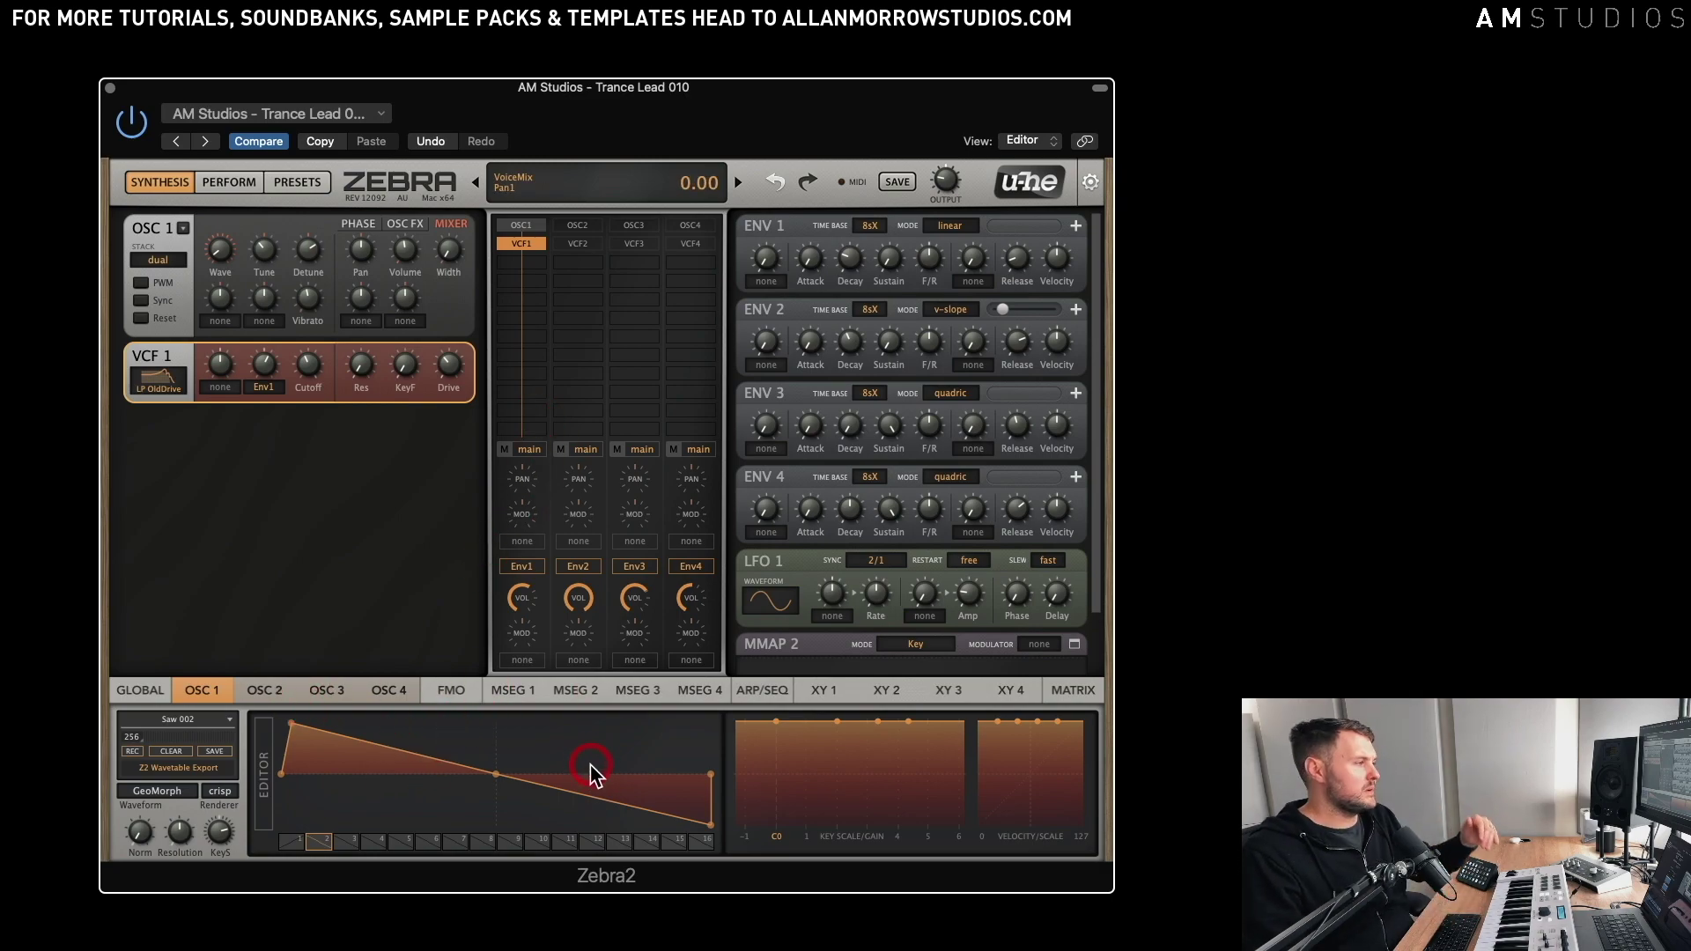
click(578, 118)
click(577, 225)
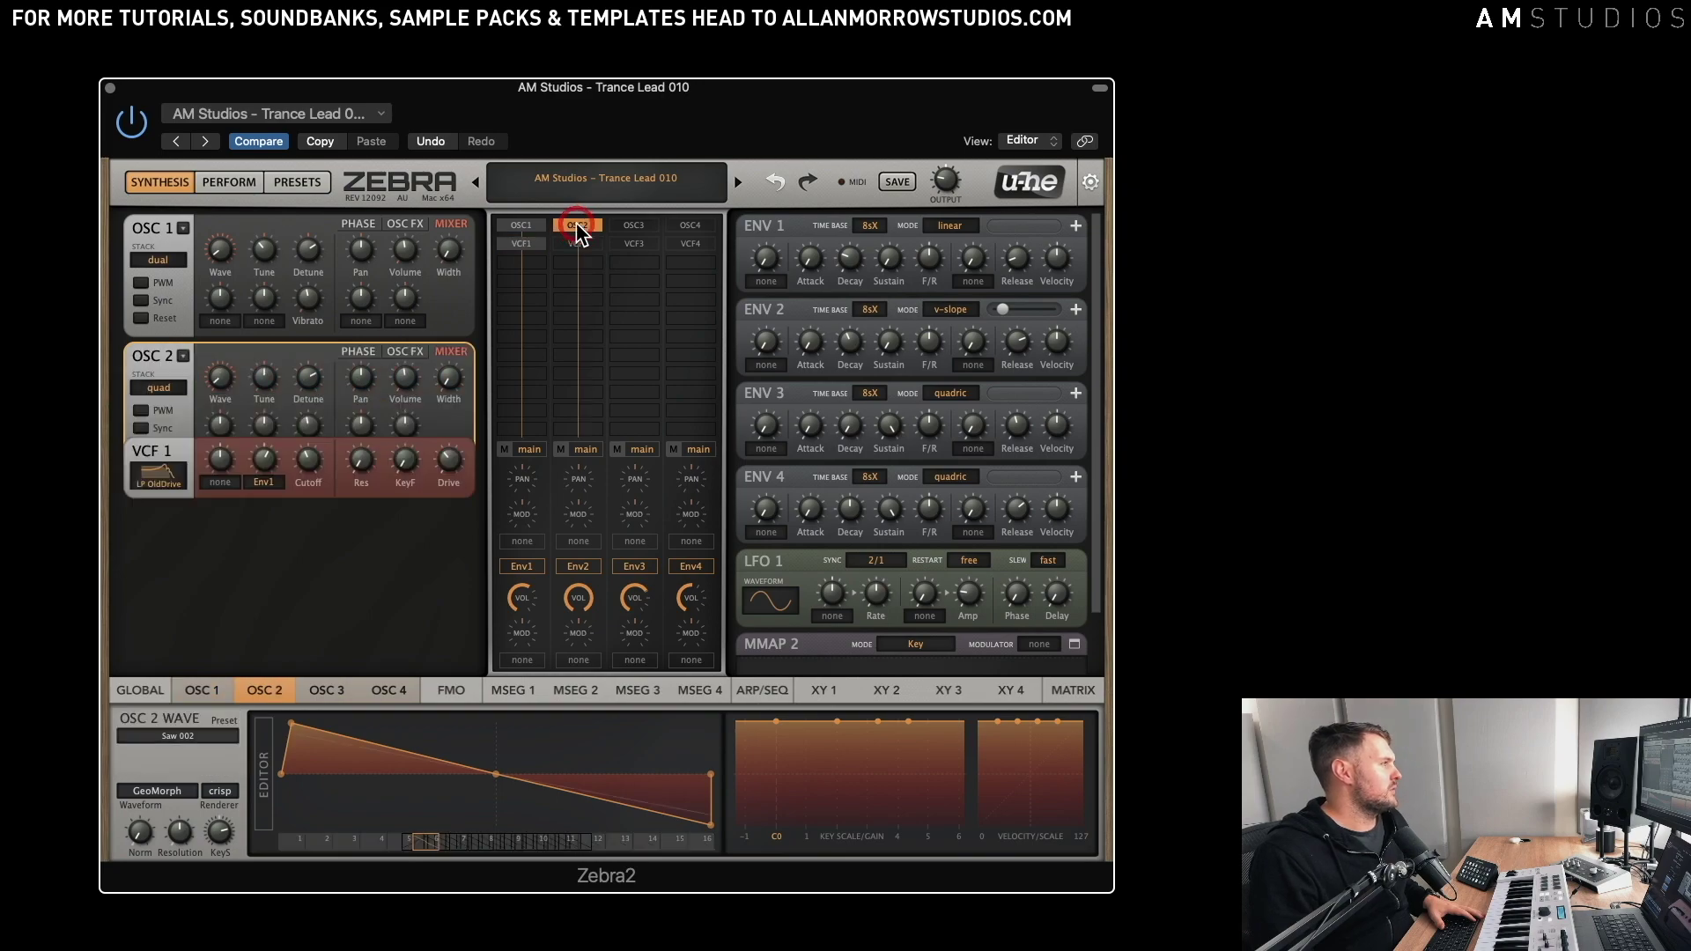
click(578, 244)
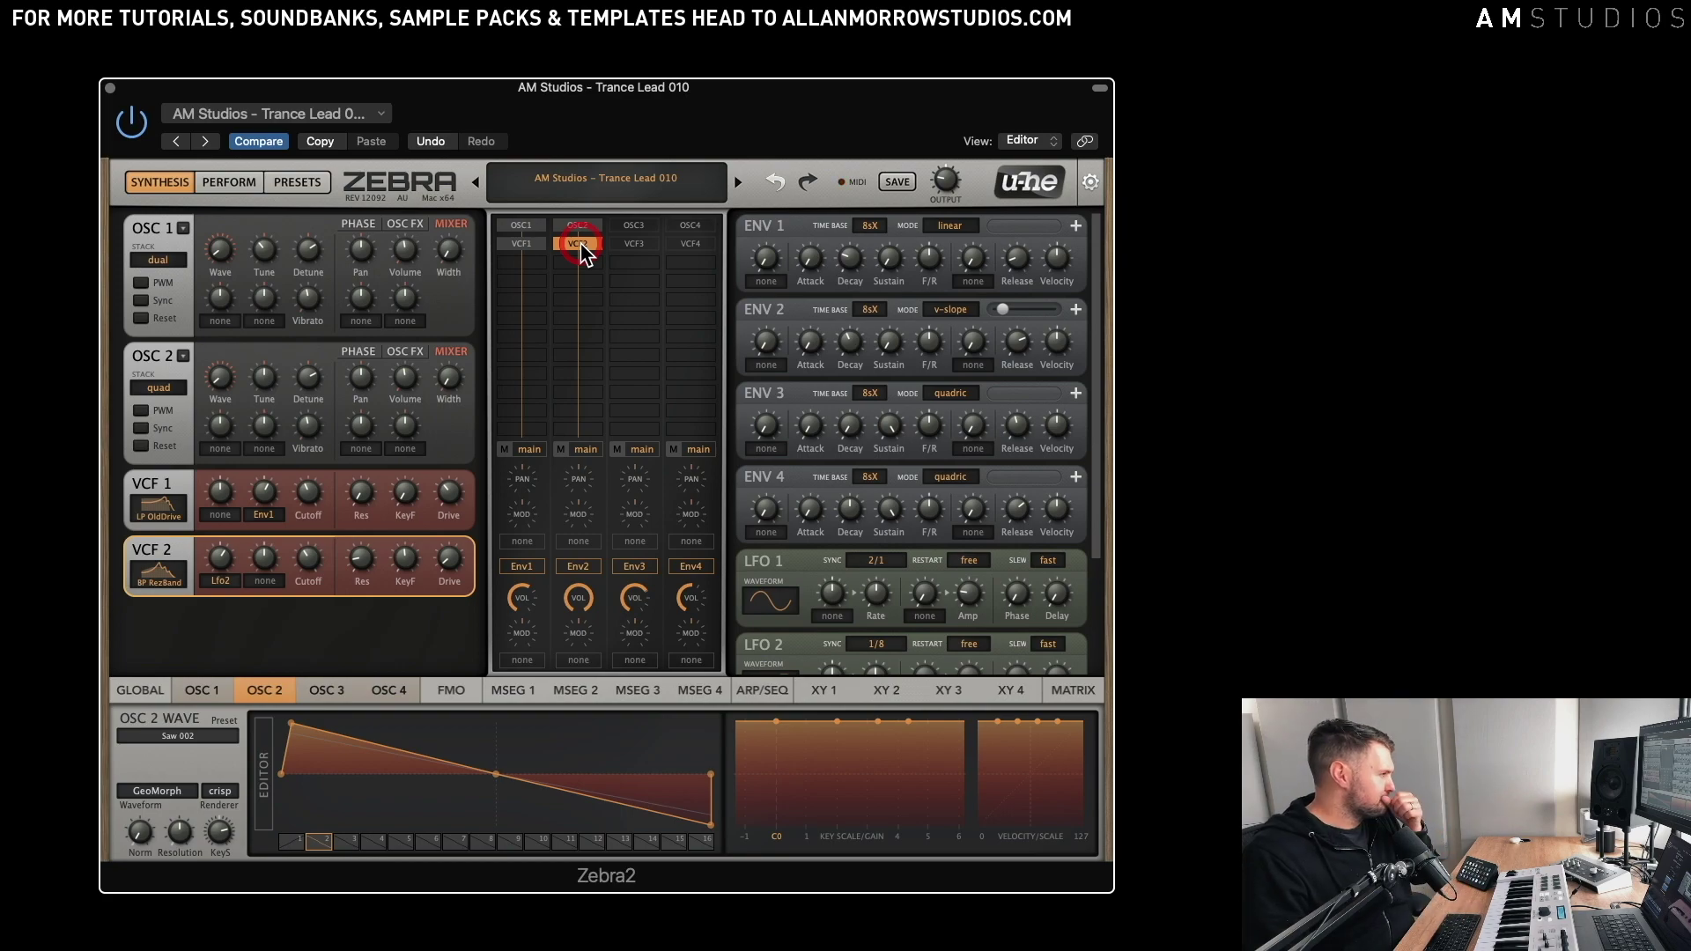
click(379, 487)
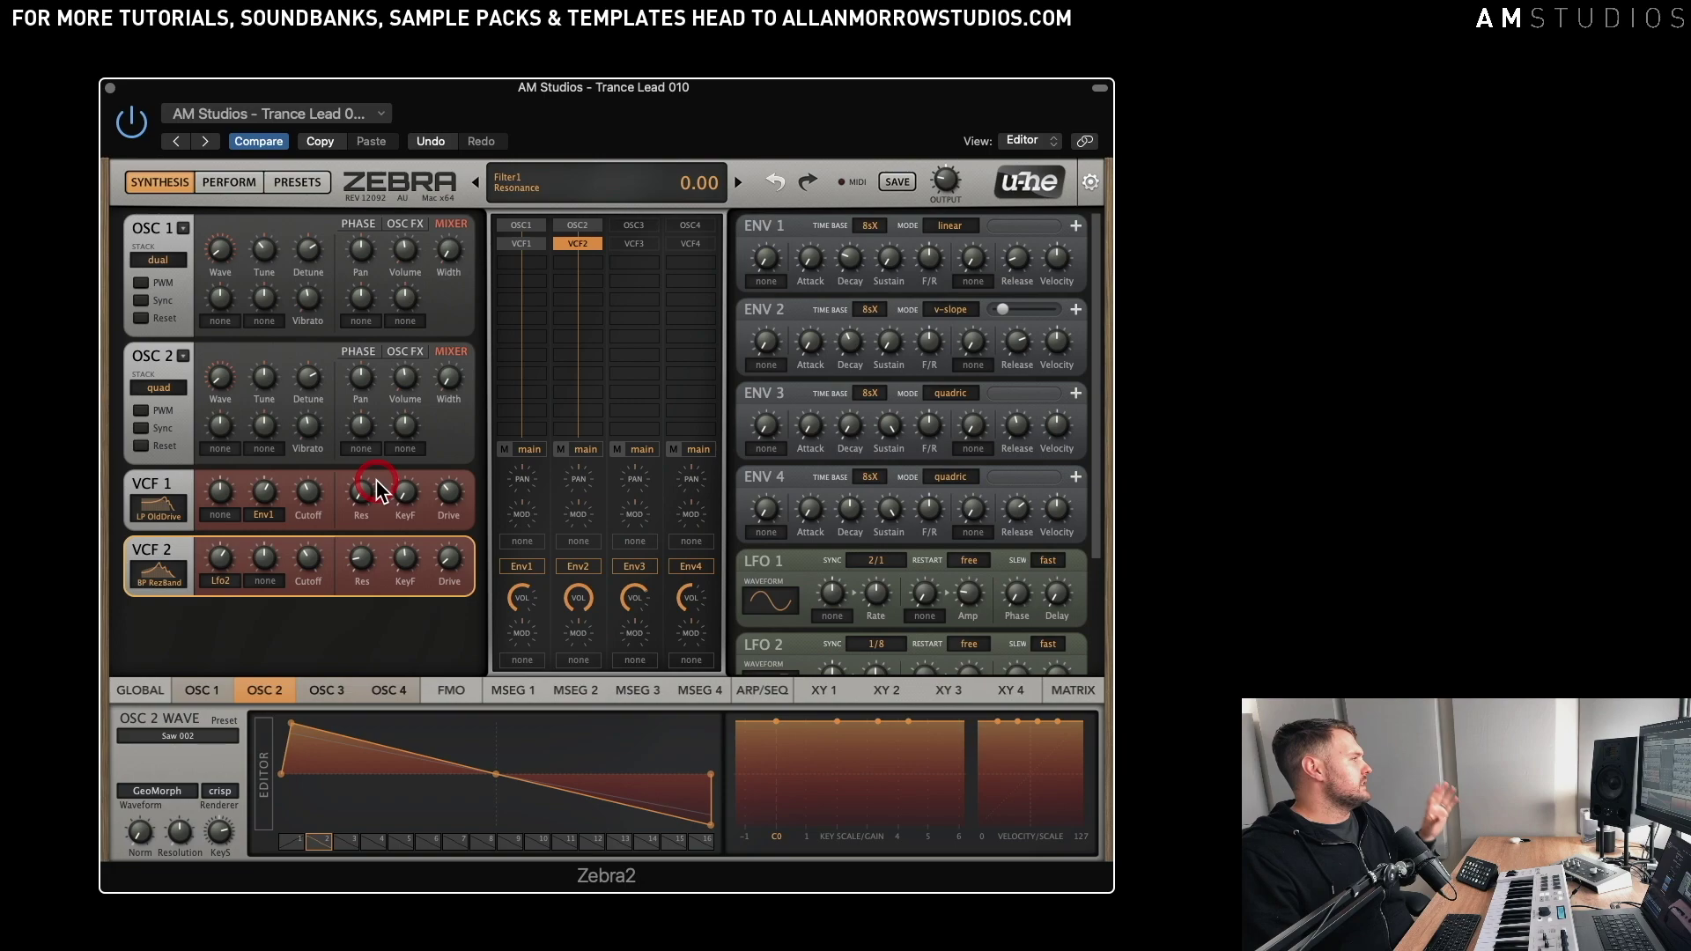
- Switch OSC 3 on and switch OSC 1, OSC 2, VCF1 and VCF2 off to isolate the third oscillator
click(635, 231)
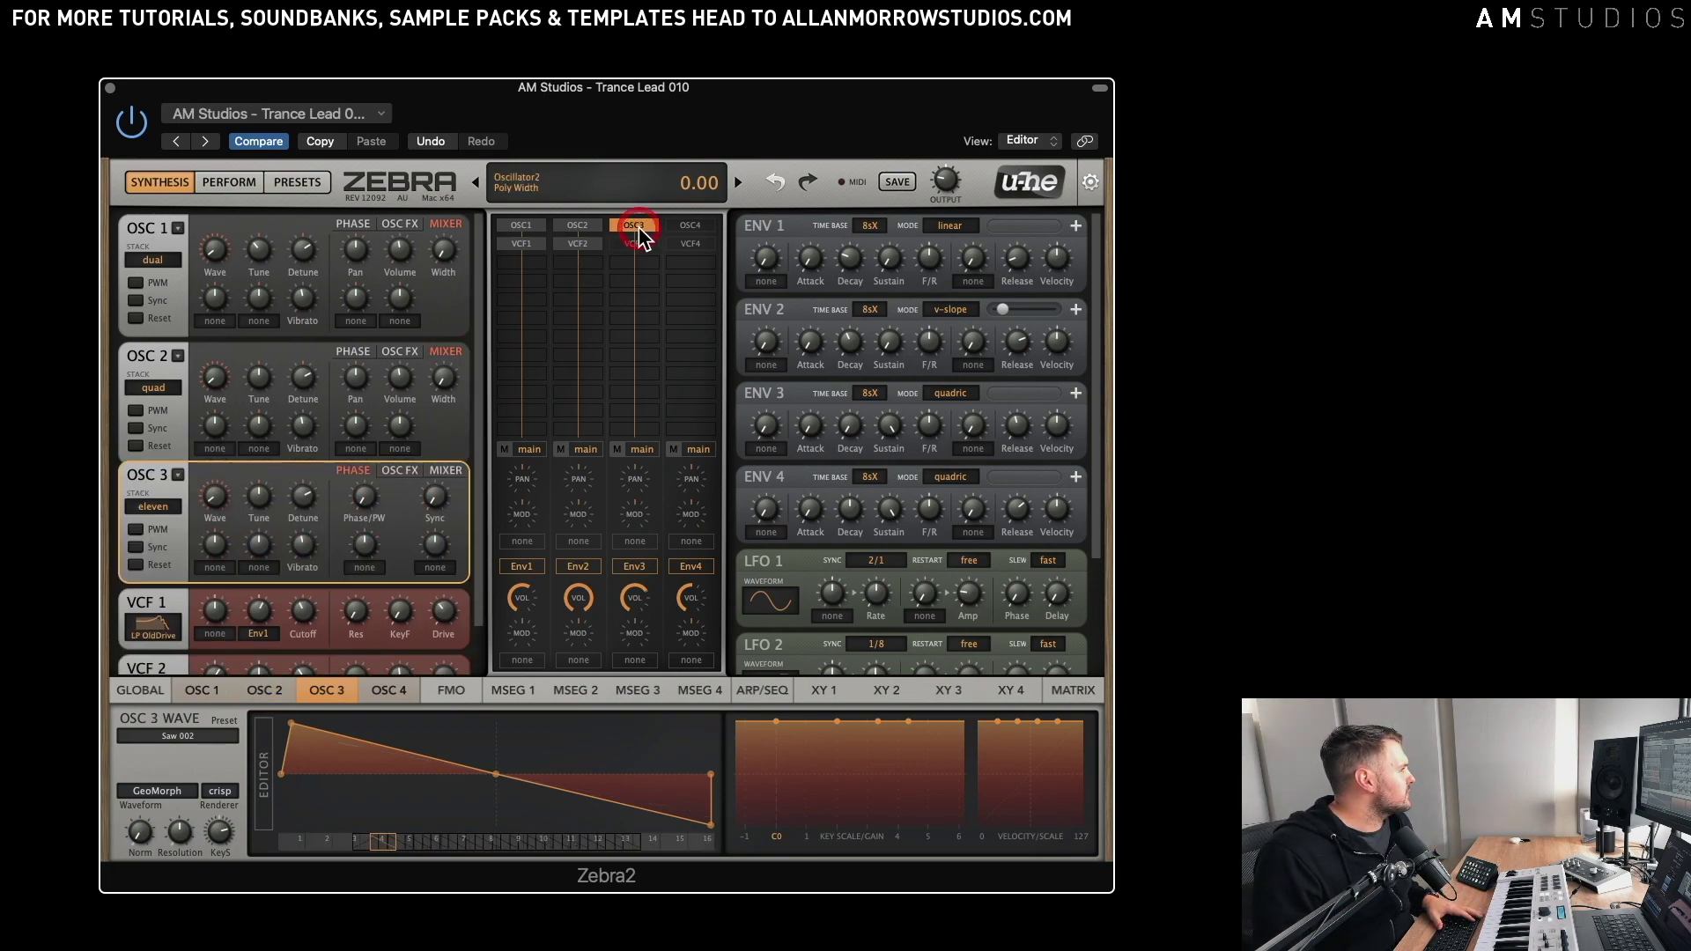
click(577, 225)
click(542, 225)
double_click(543, 226)
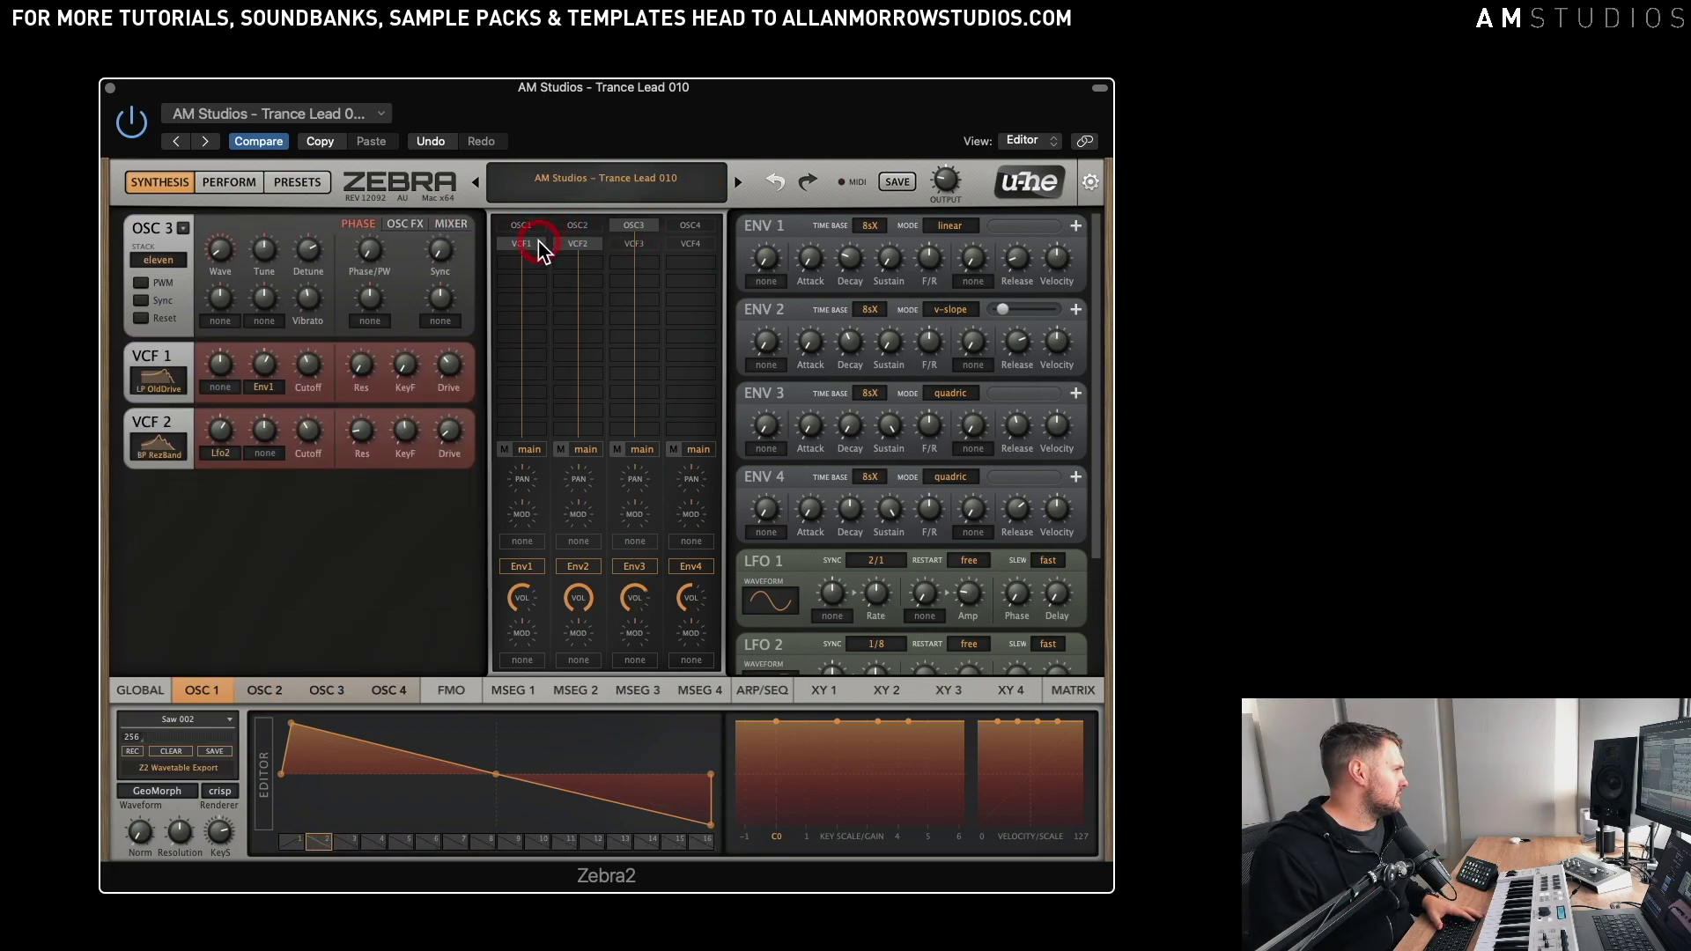
double_click(536, 243)
double_click(572, 245)
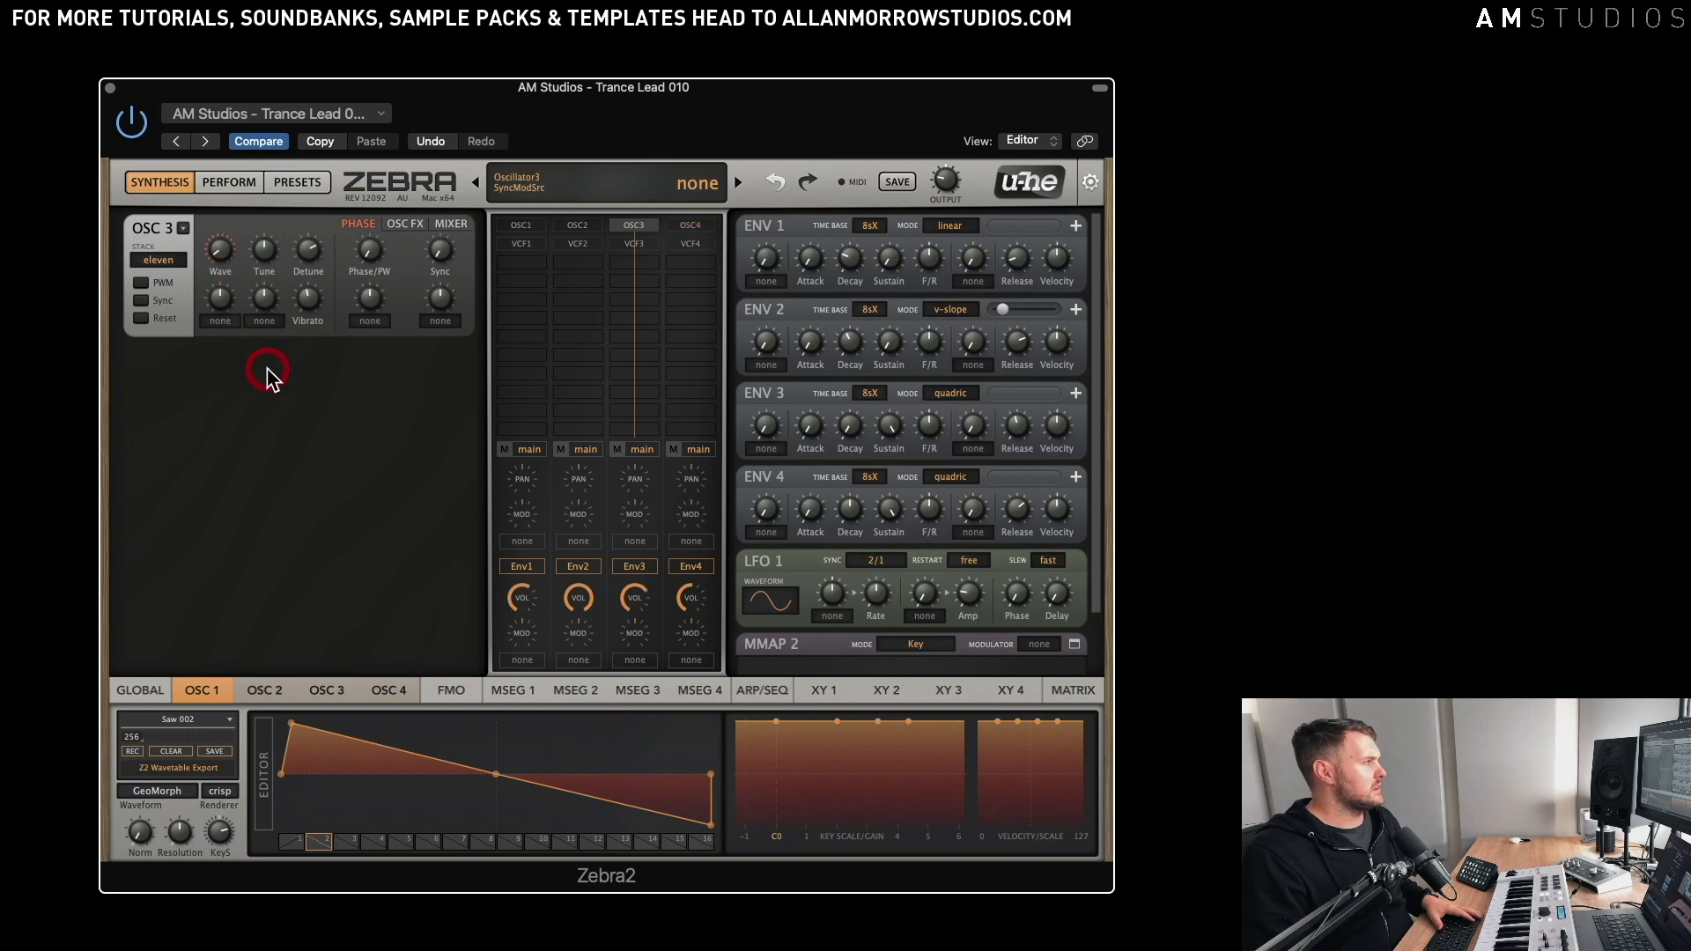
- Examine OSC 3's oscillator effect, mixer and phase settings along with its voice stack
click(421, 225)
click(369, 251)
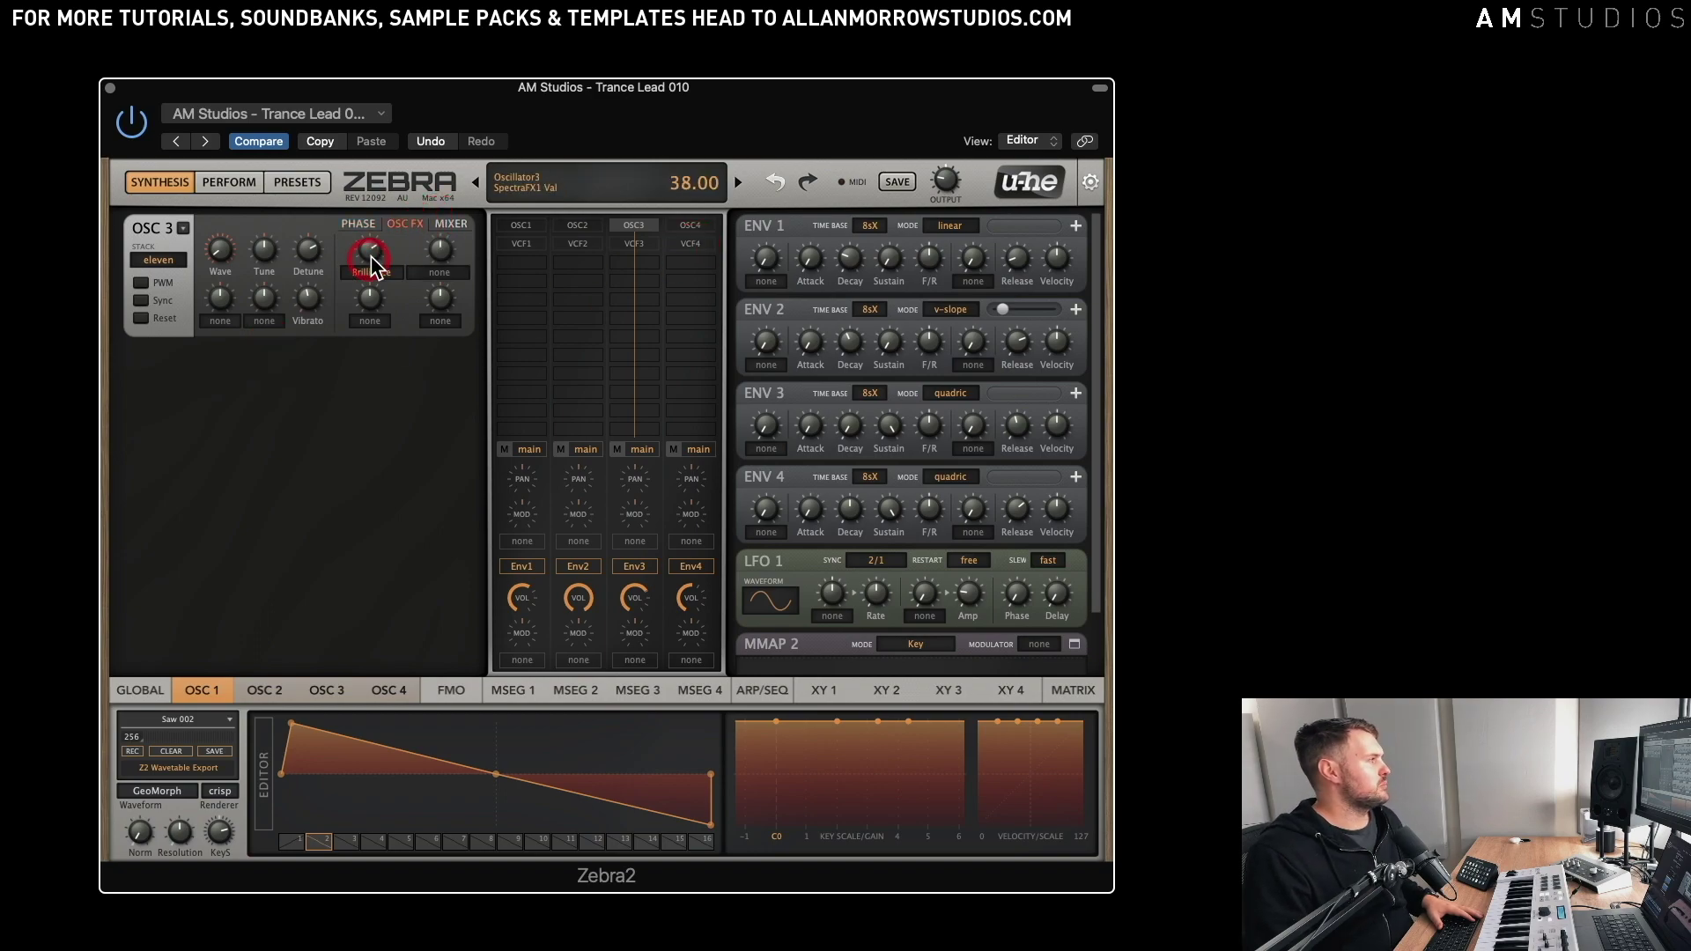
click(451, 224)
click(451, 257)
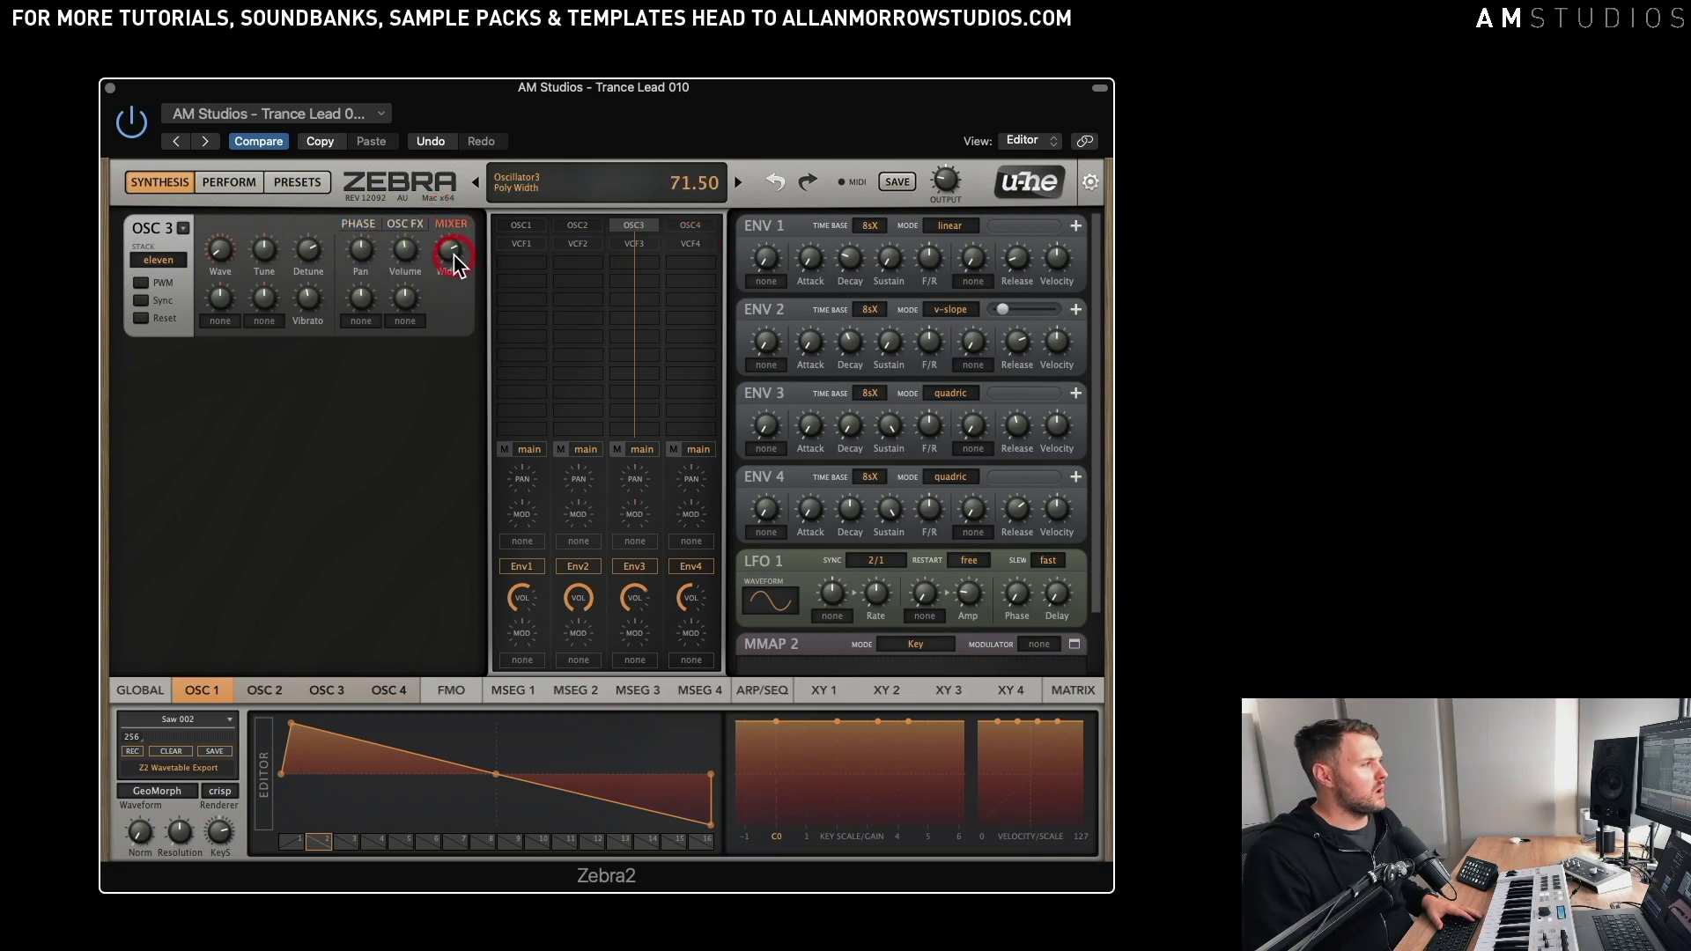
click(363, 226)
click(400, 227)
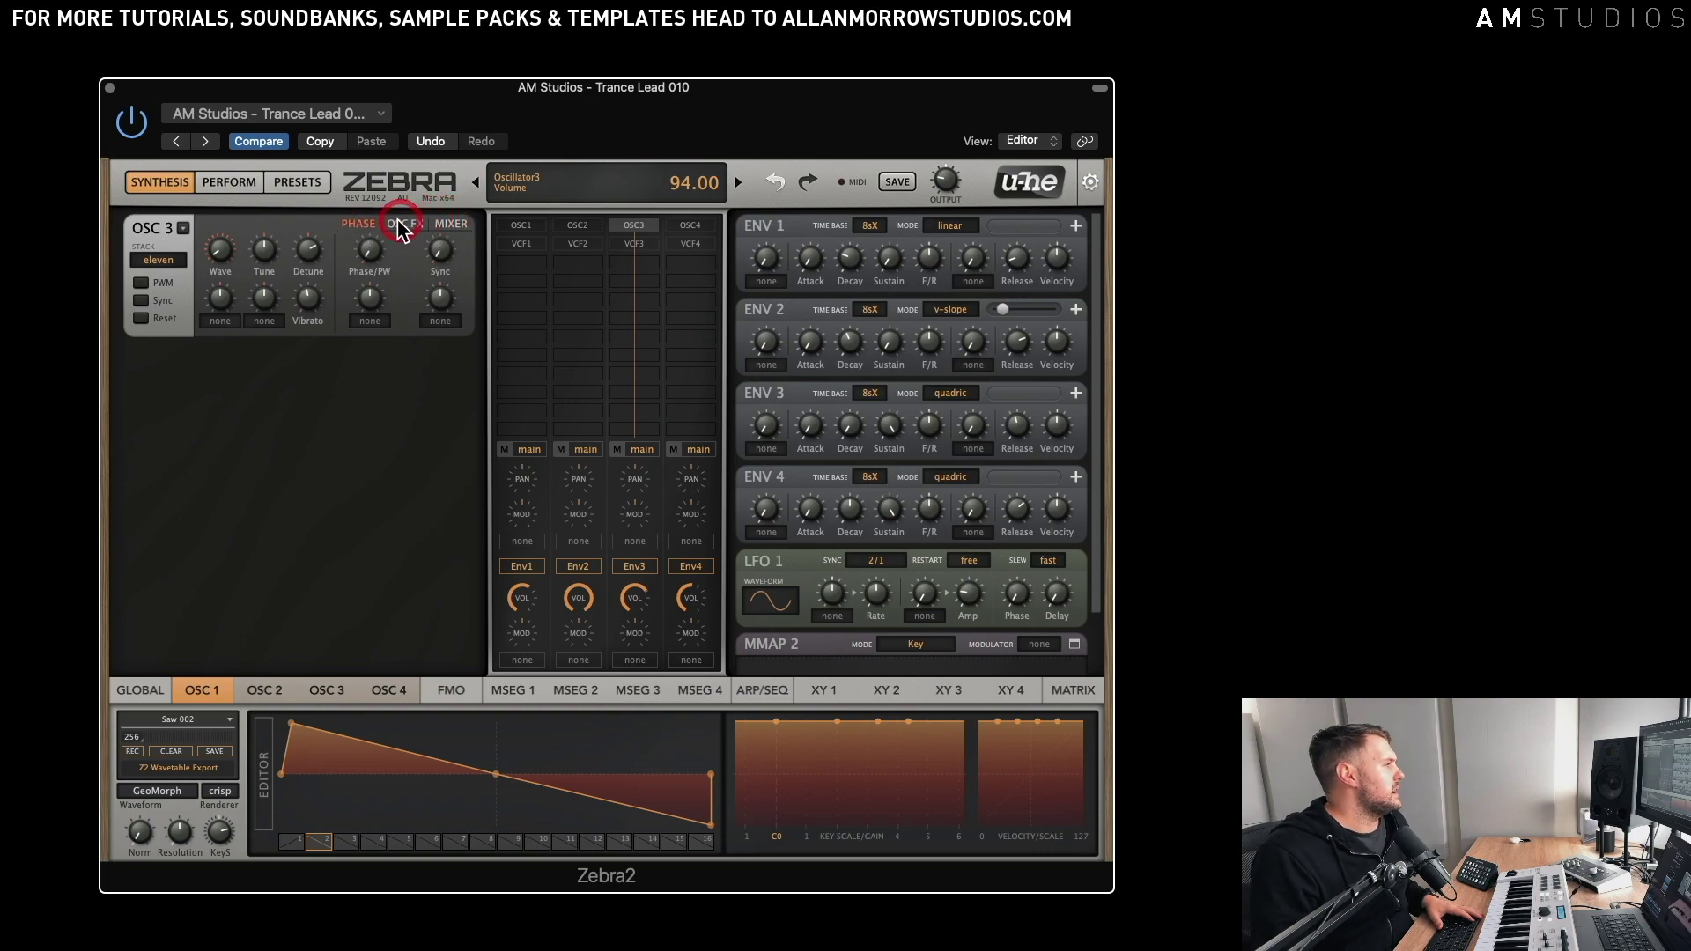
click(159, 261)
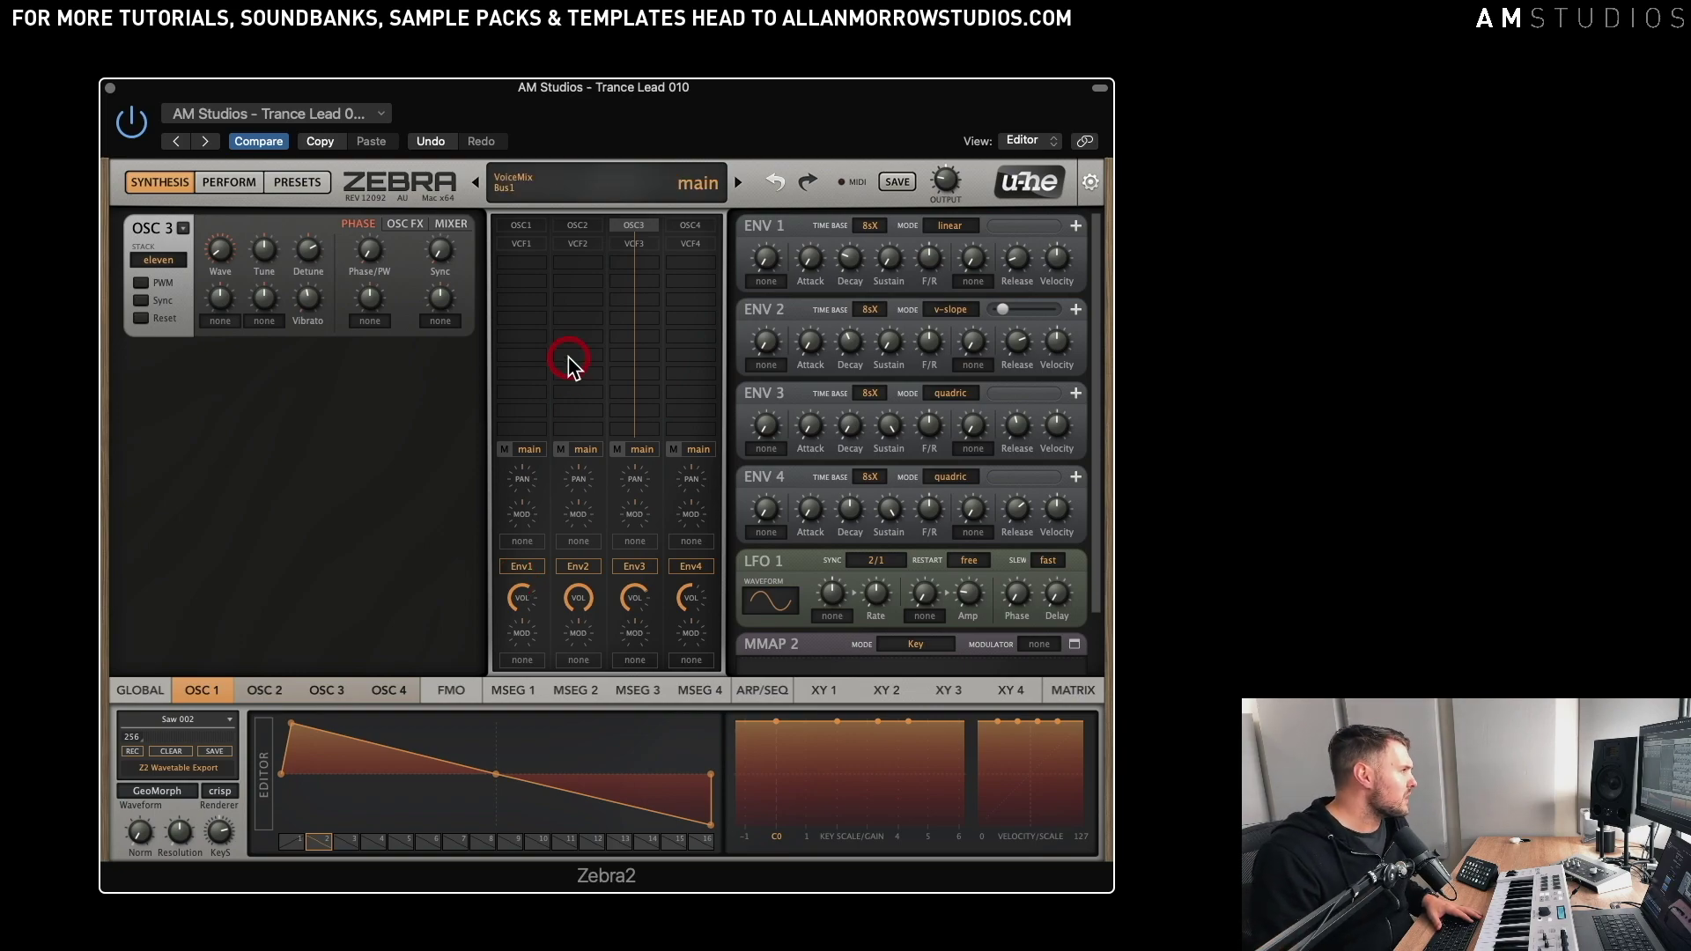
- Switch VCF3 back on beneath OSC 3 and open the global settings with the VCF 5 effect filter
click(635, 245)
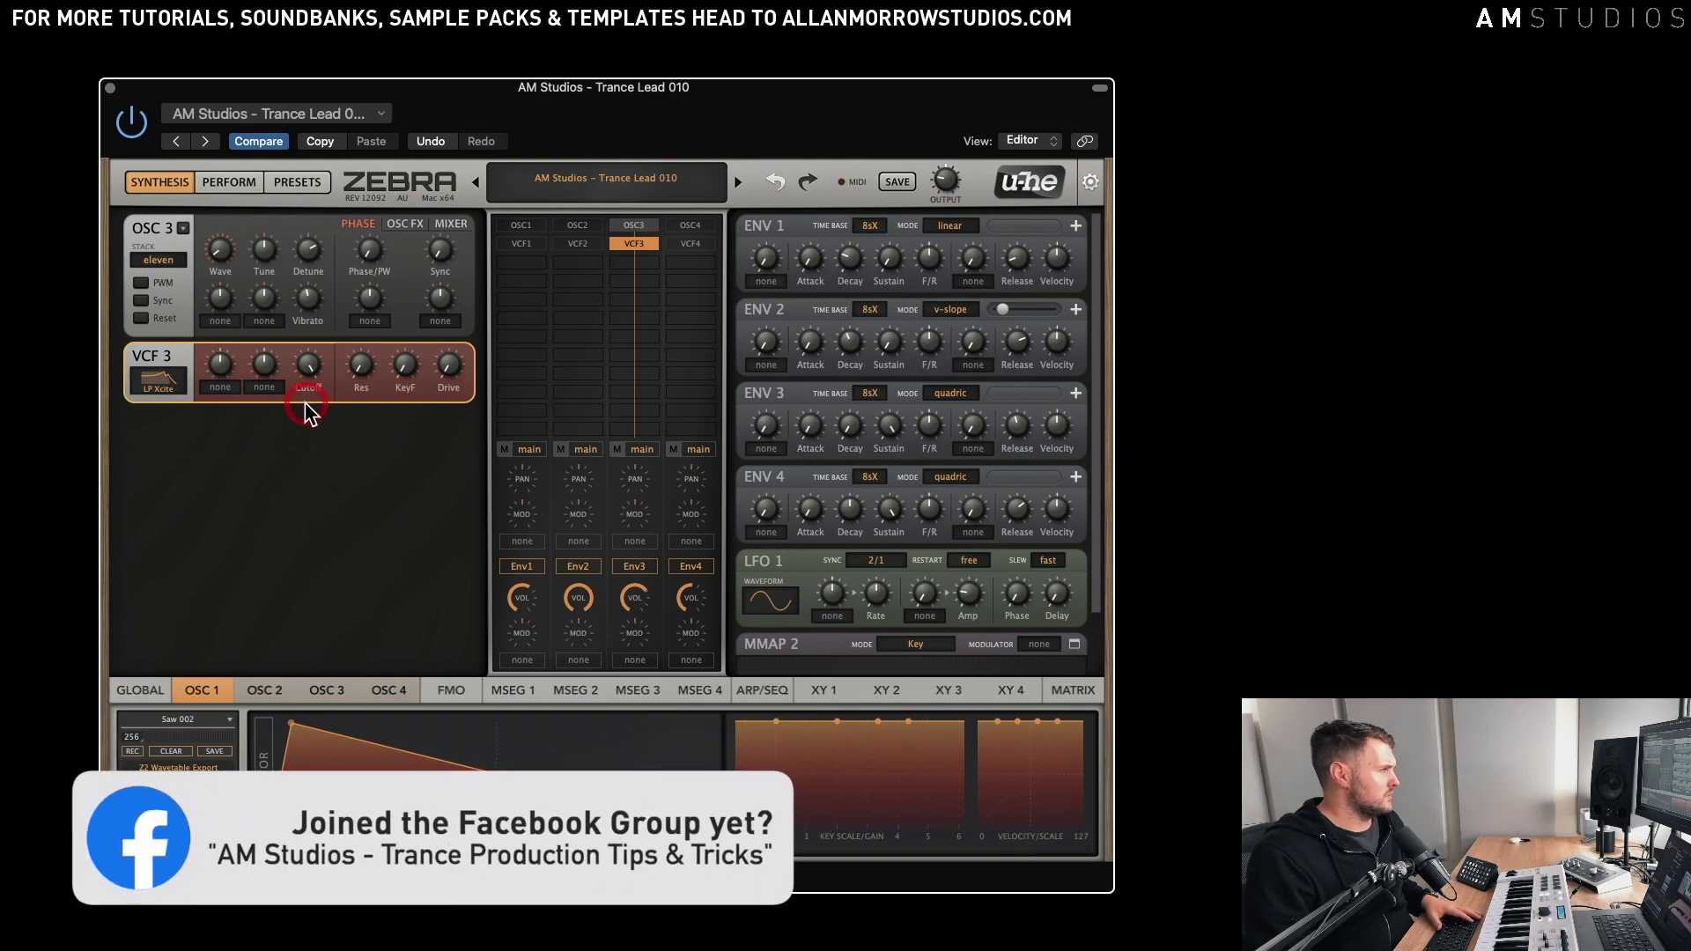
click(148, 689)
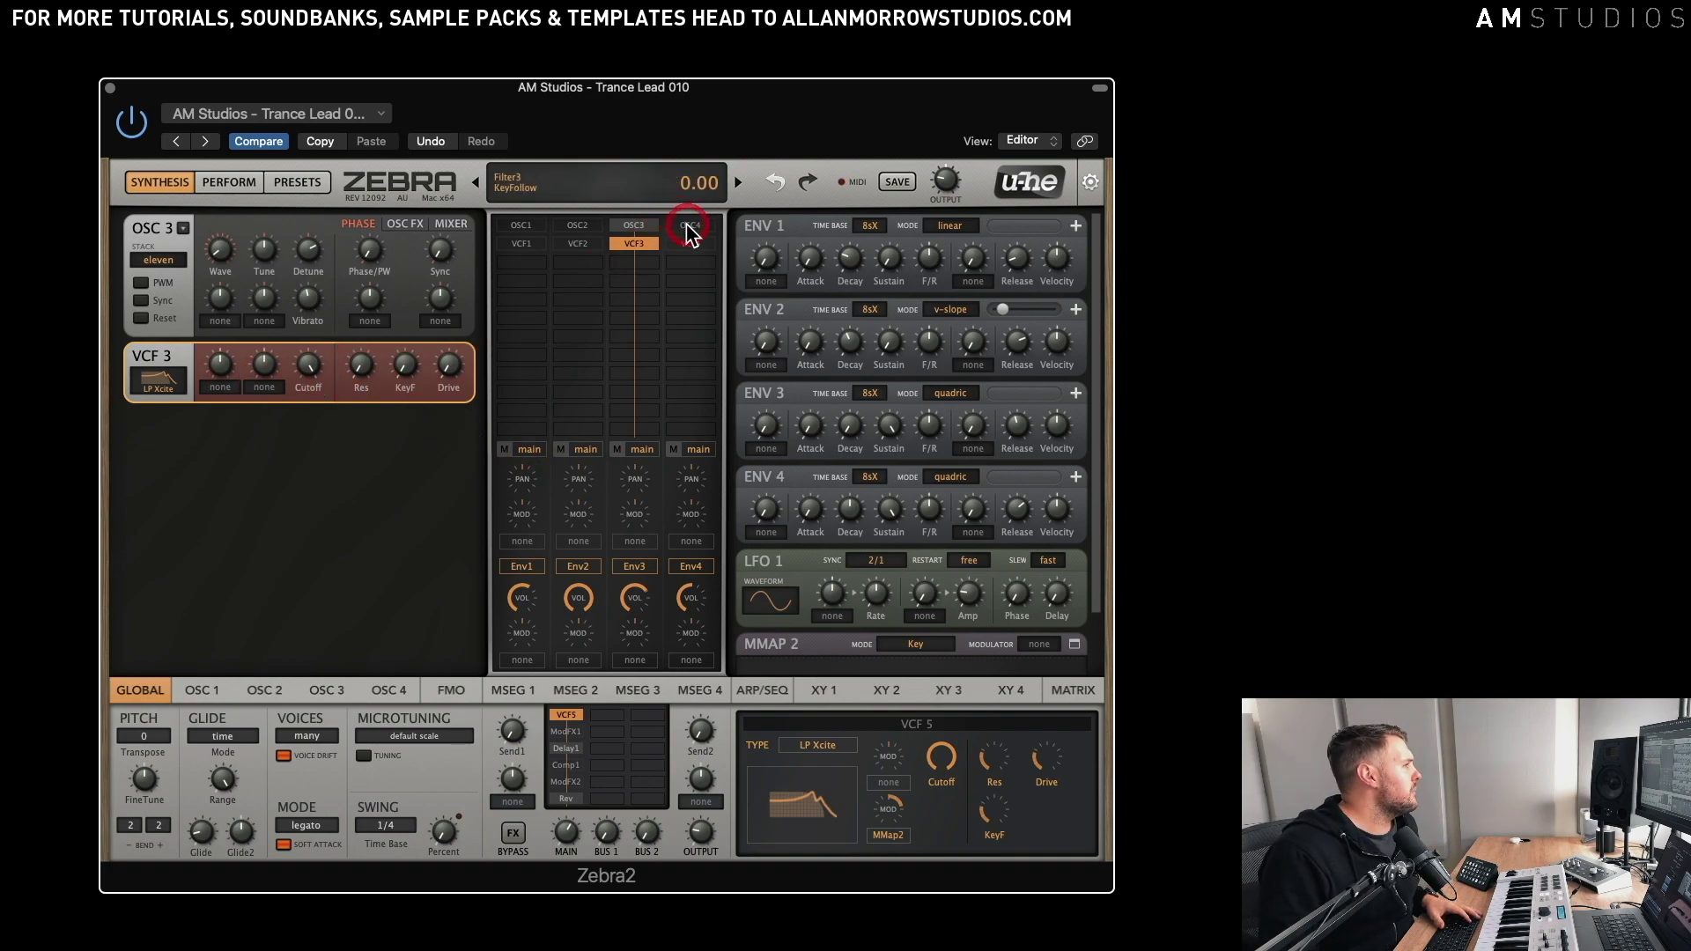
- Switch OSC 3 and VCF3 off and enable OSC 4 with its VCF4 filter to isolate the fourth lane
double_click(647, 227)
double_click(644, 243)
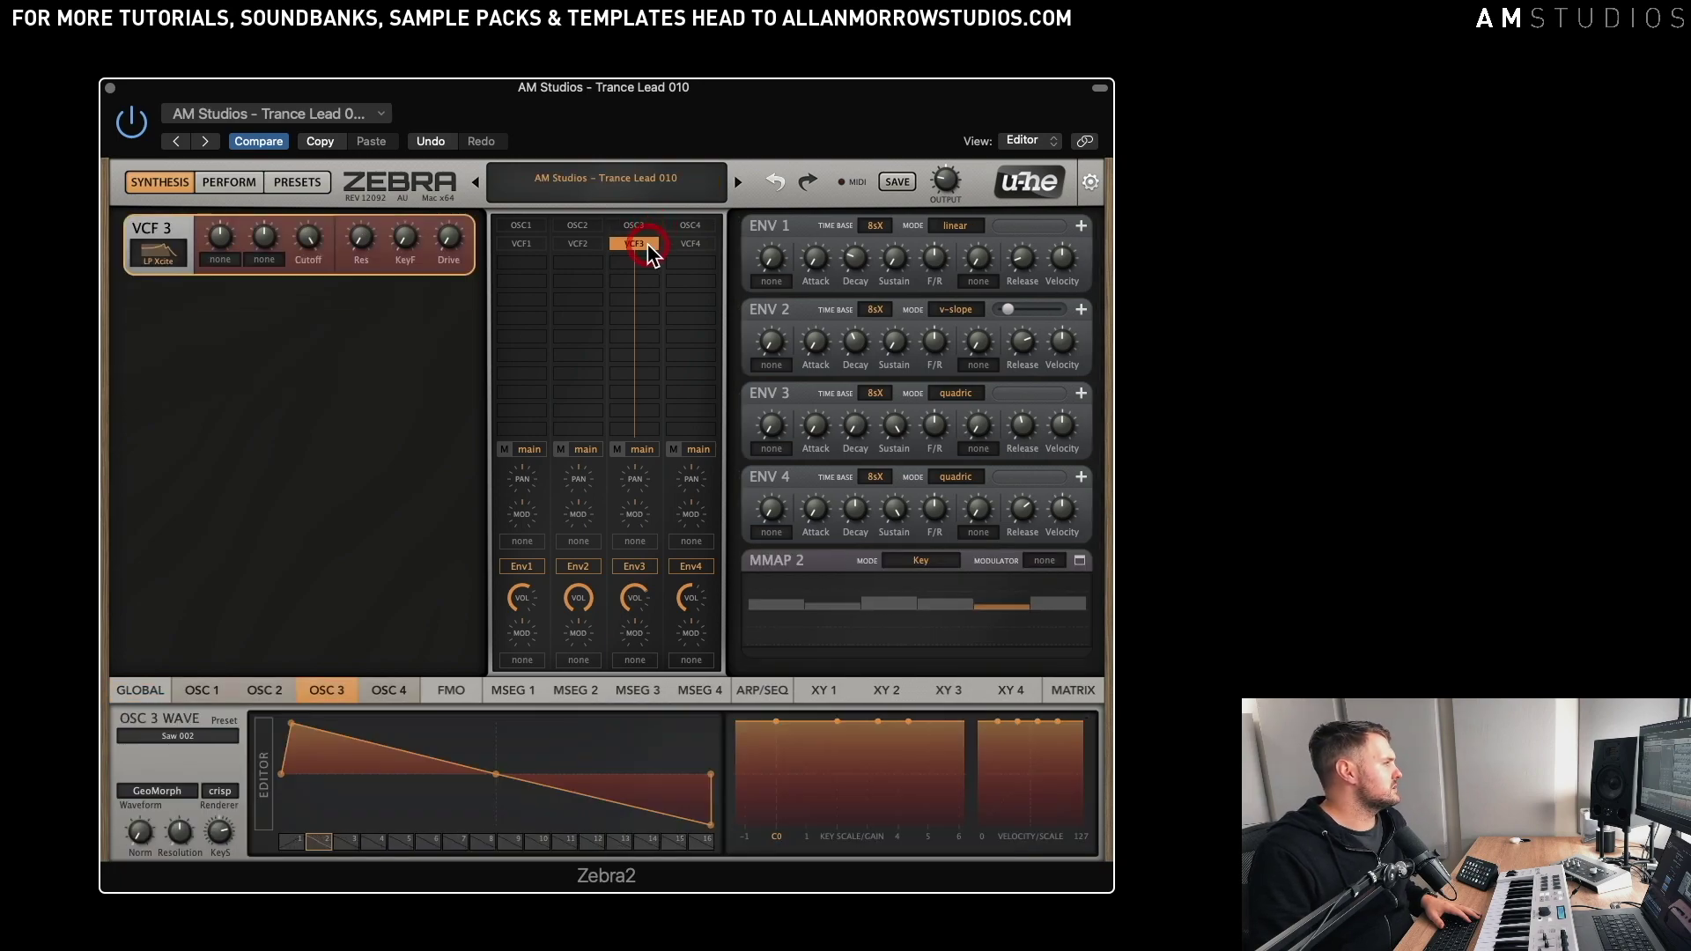
click(694, 231)
click(693, 485)
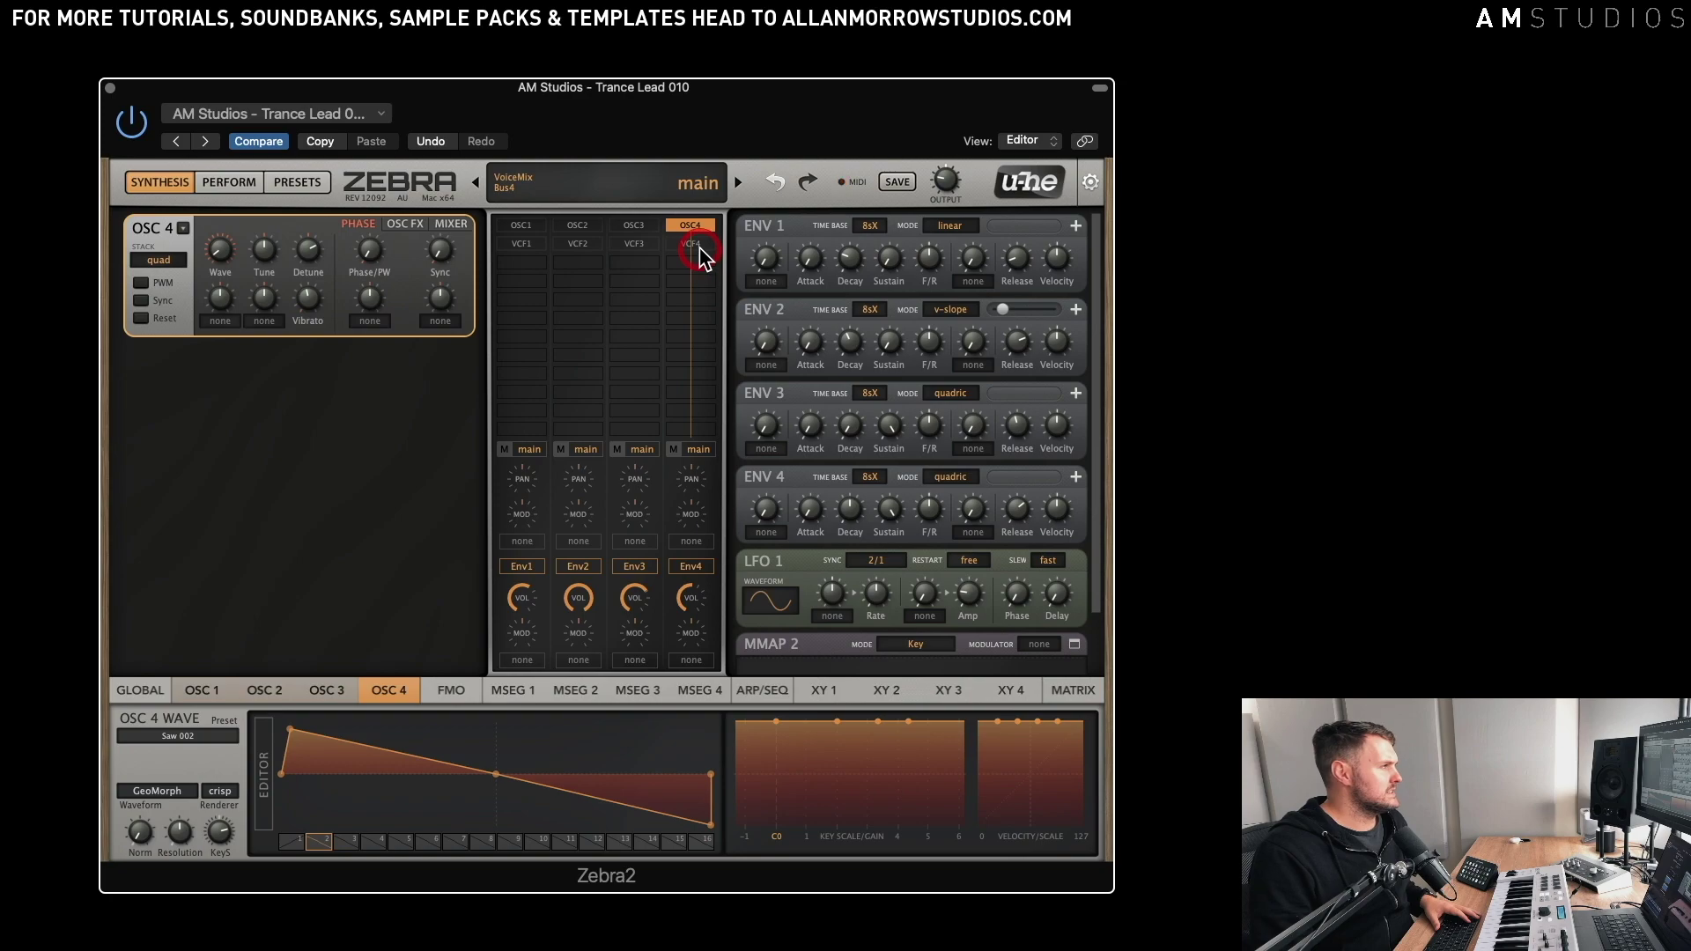
double_click(693, 245)
click(701, 484)
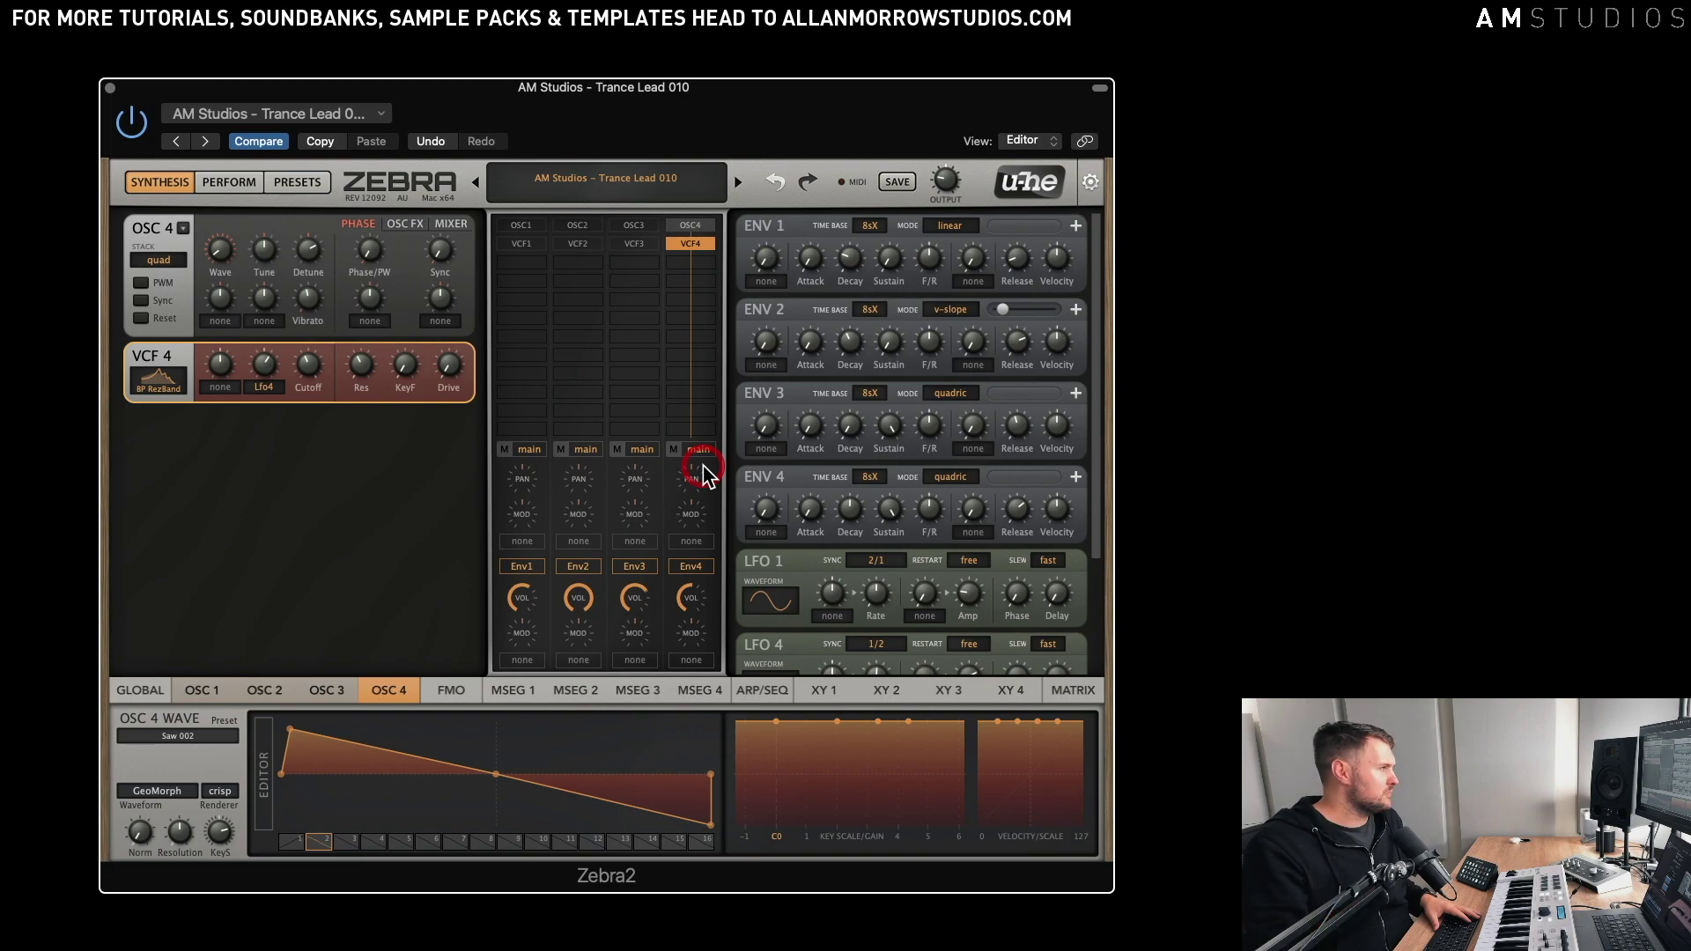
- Select OSC 4 and examine its oscillator effect and mixer settings
click(690, 225)
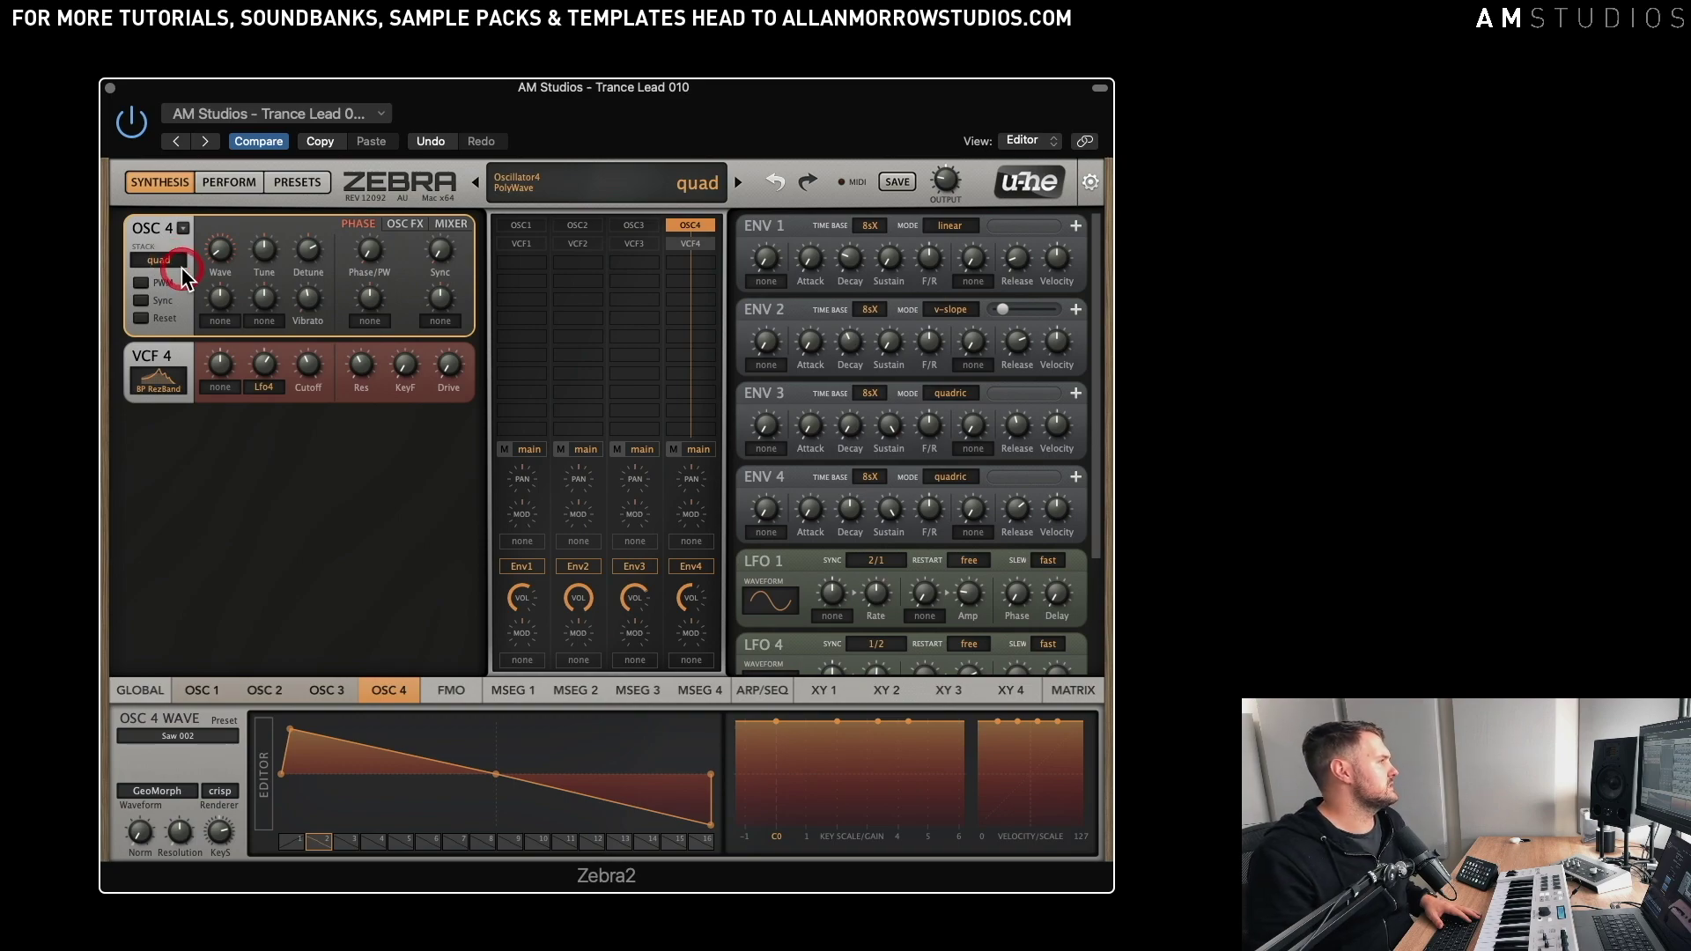
click(405, 224)
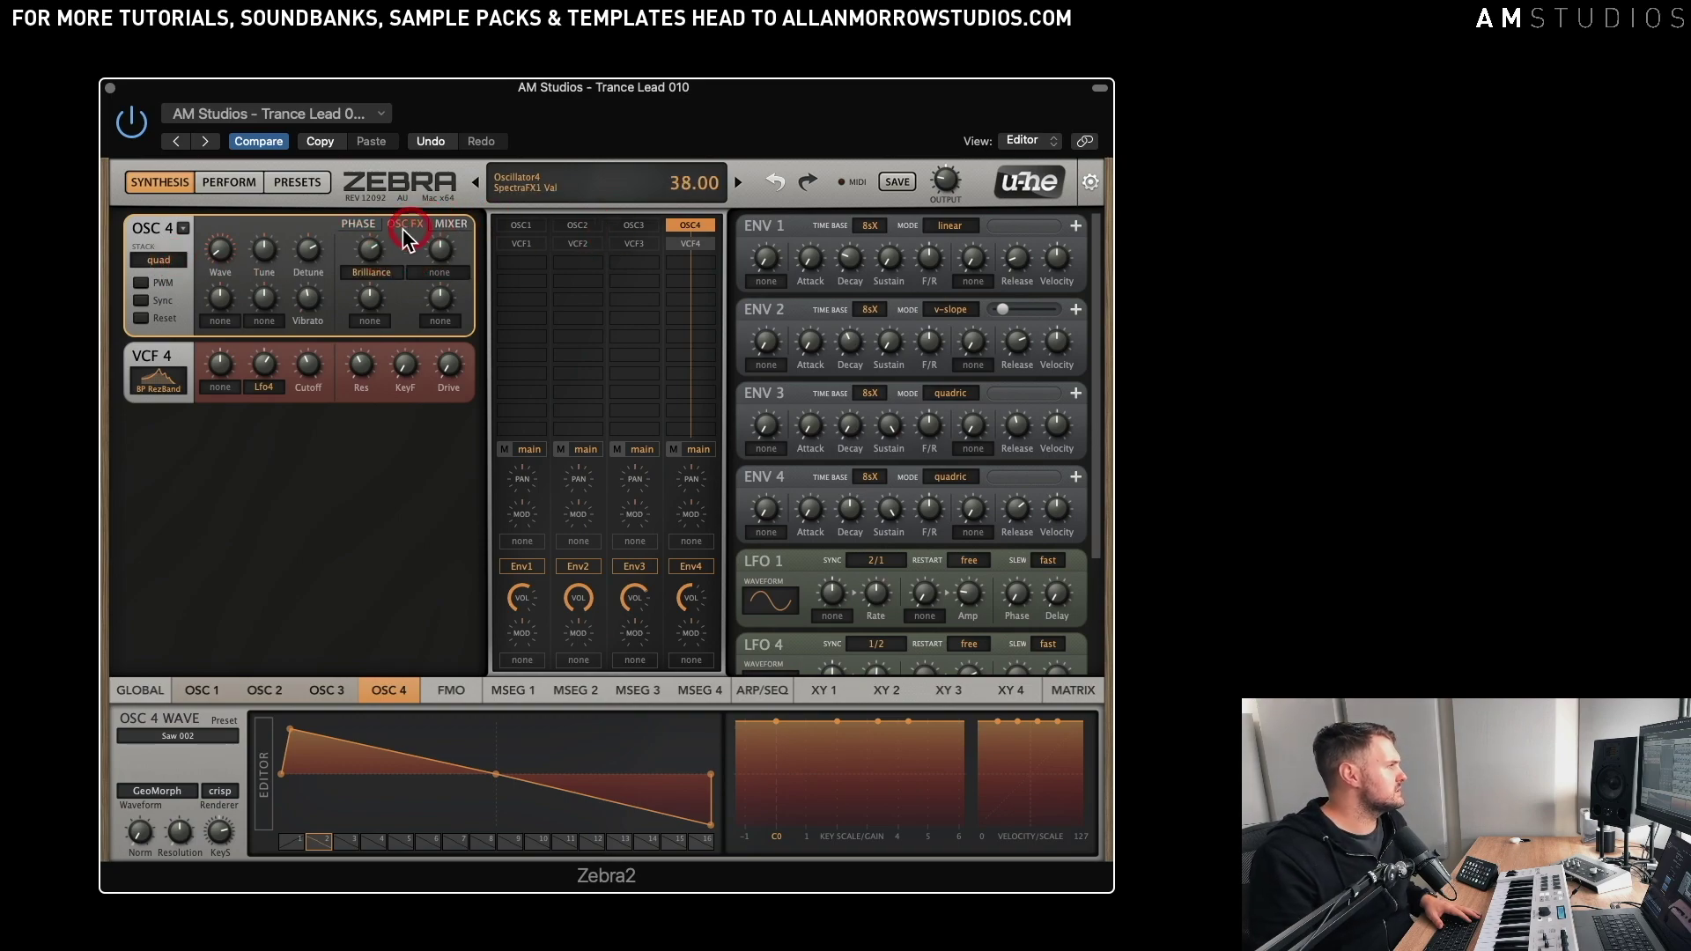
click(451, 224)
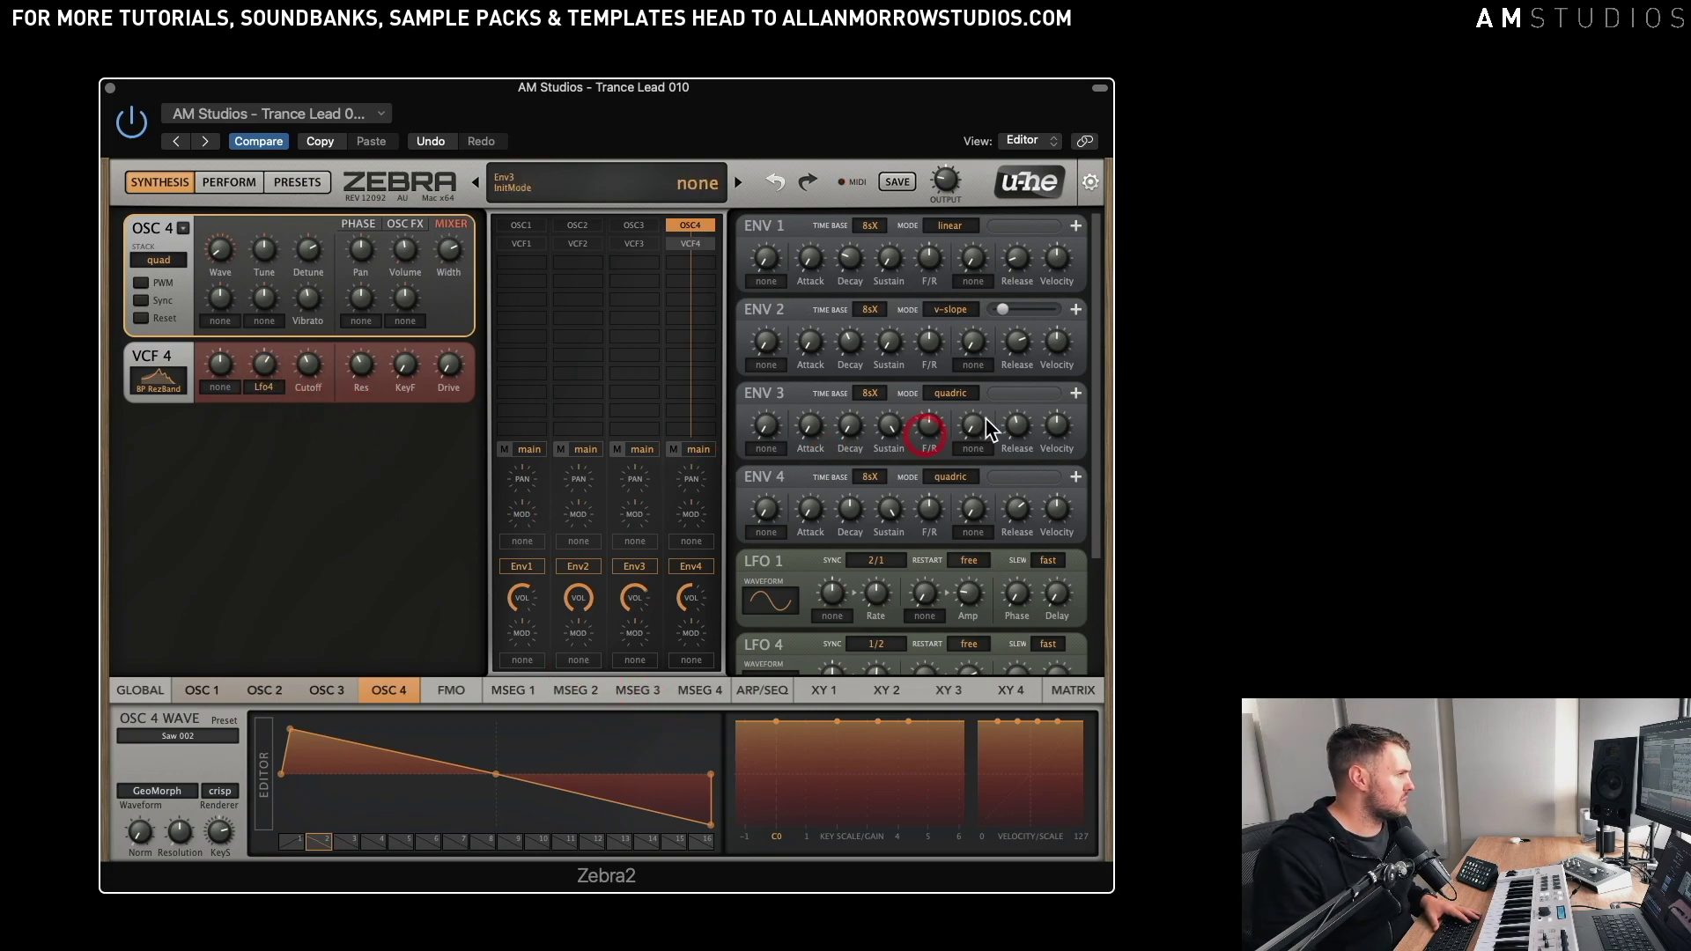
- Examine LFO 4's sync, rate and amplitude settings and the MMAP 2 modulation map below it
drag(1095, 368, 1099, 500)
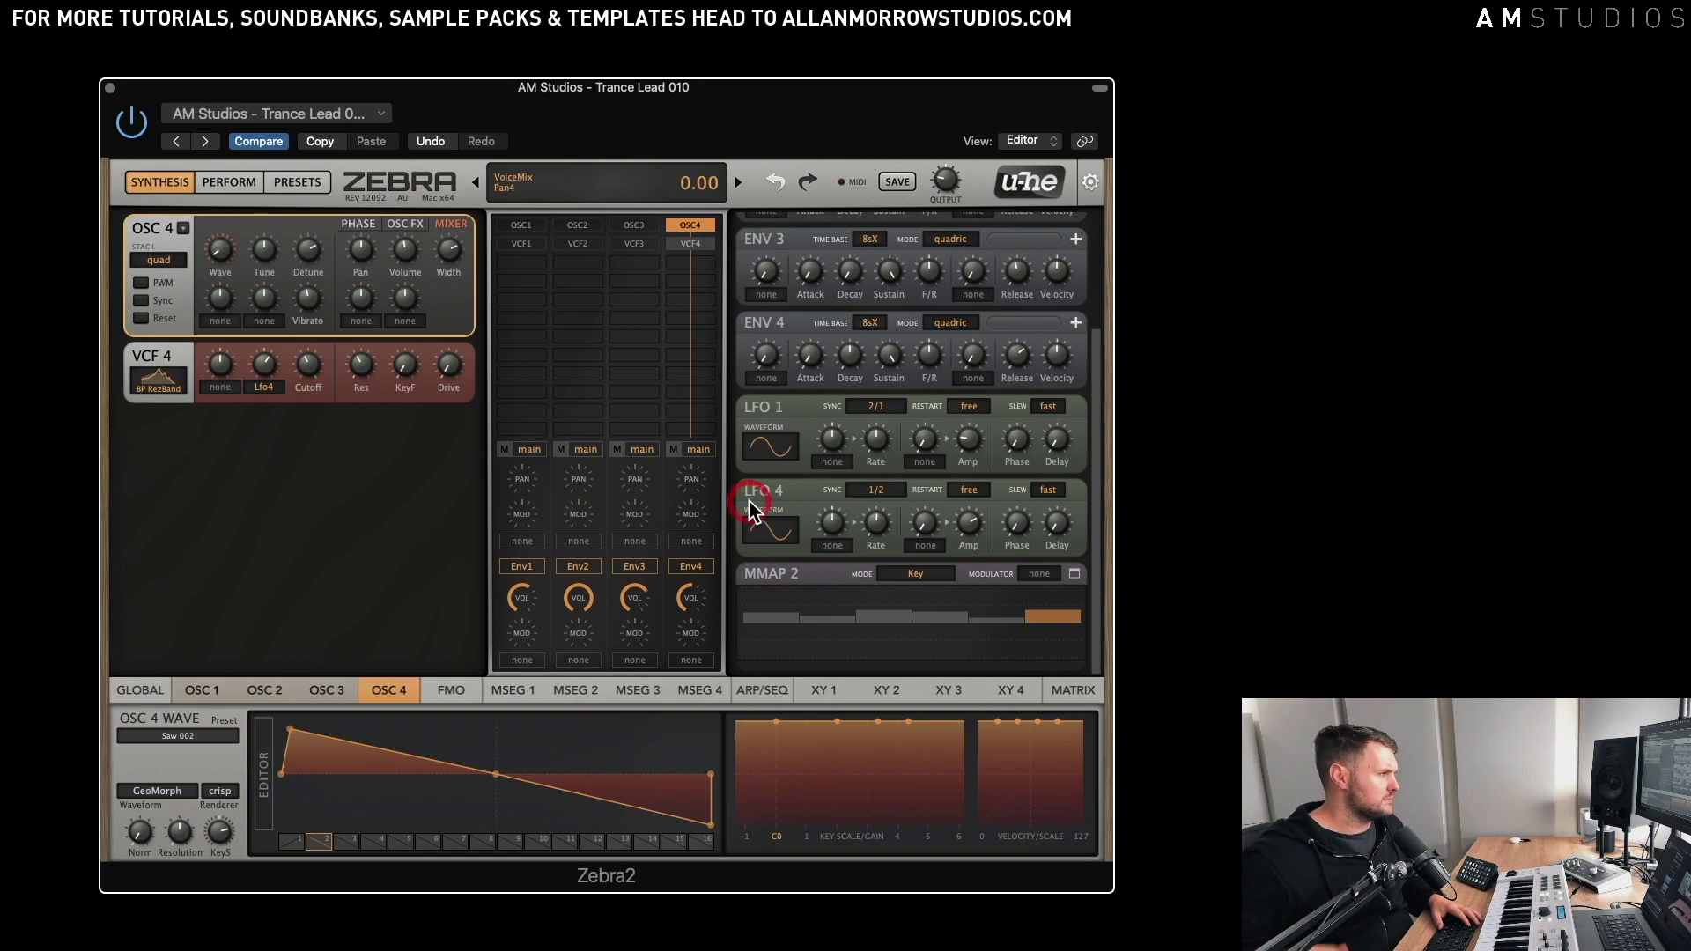
click(969, 525)
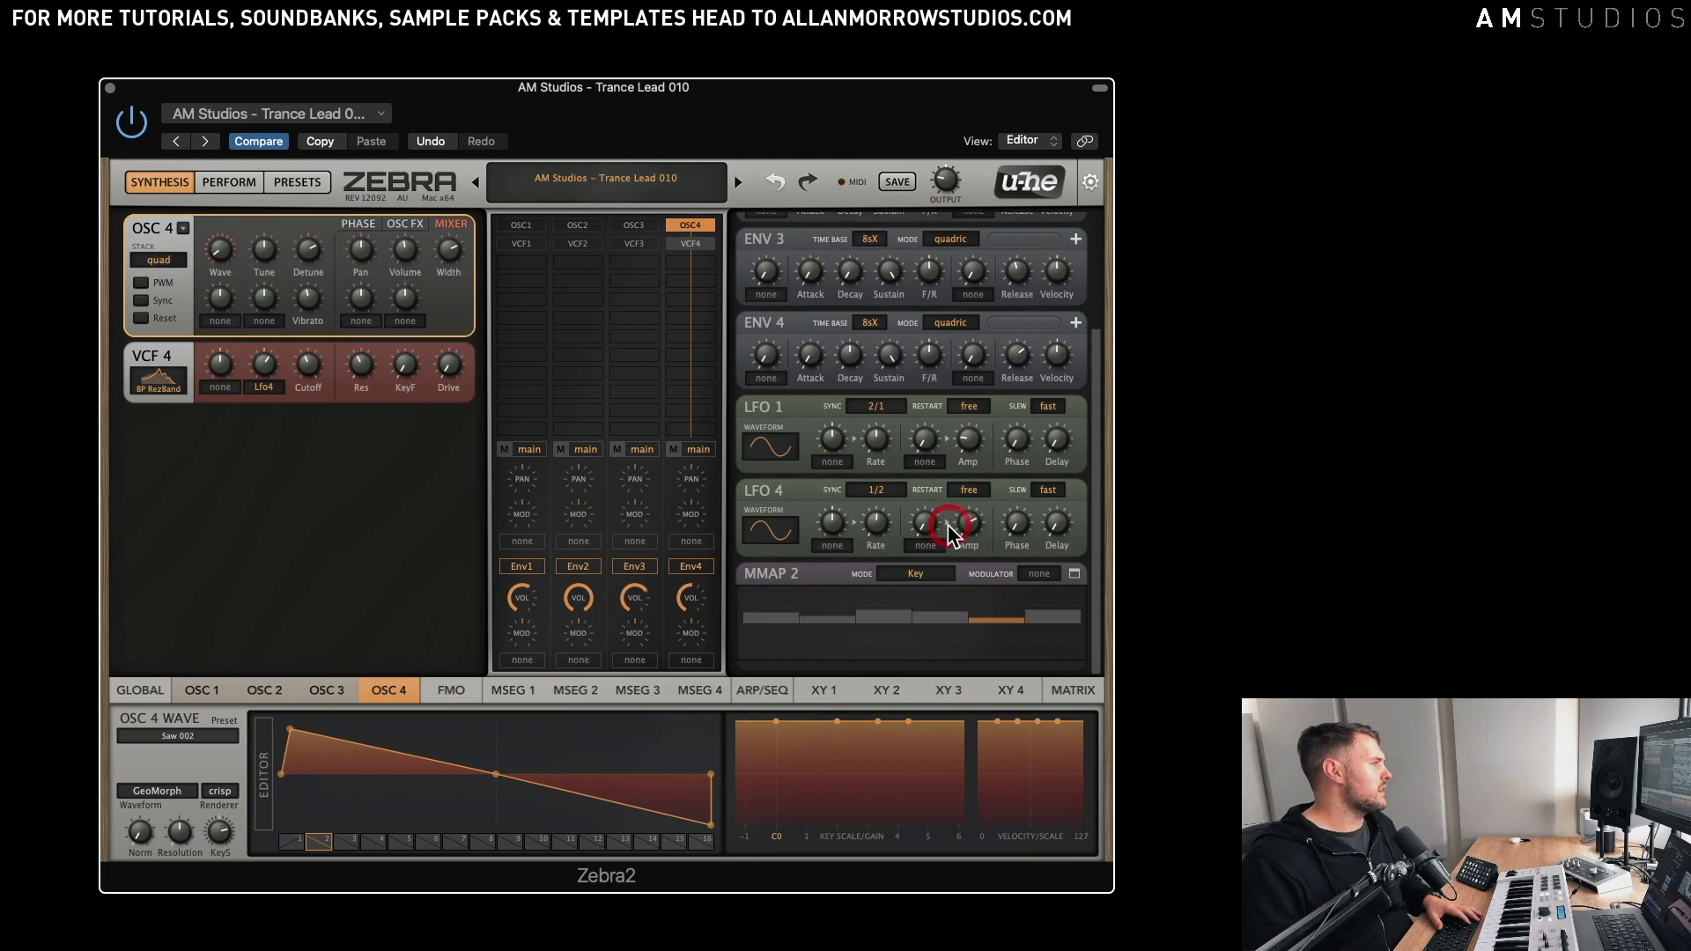
click(893, 588)
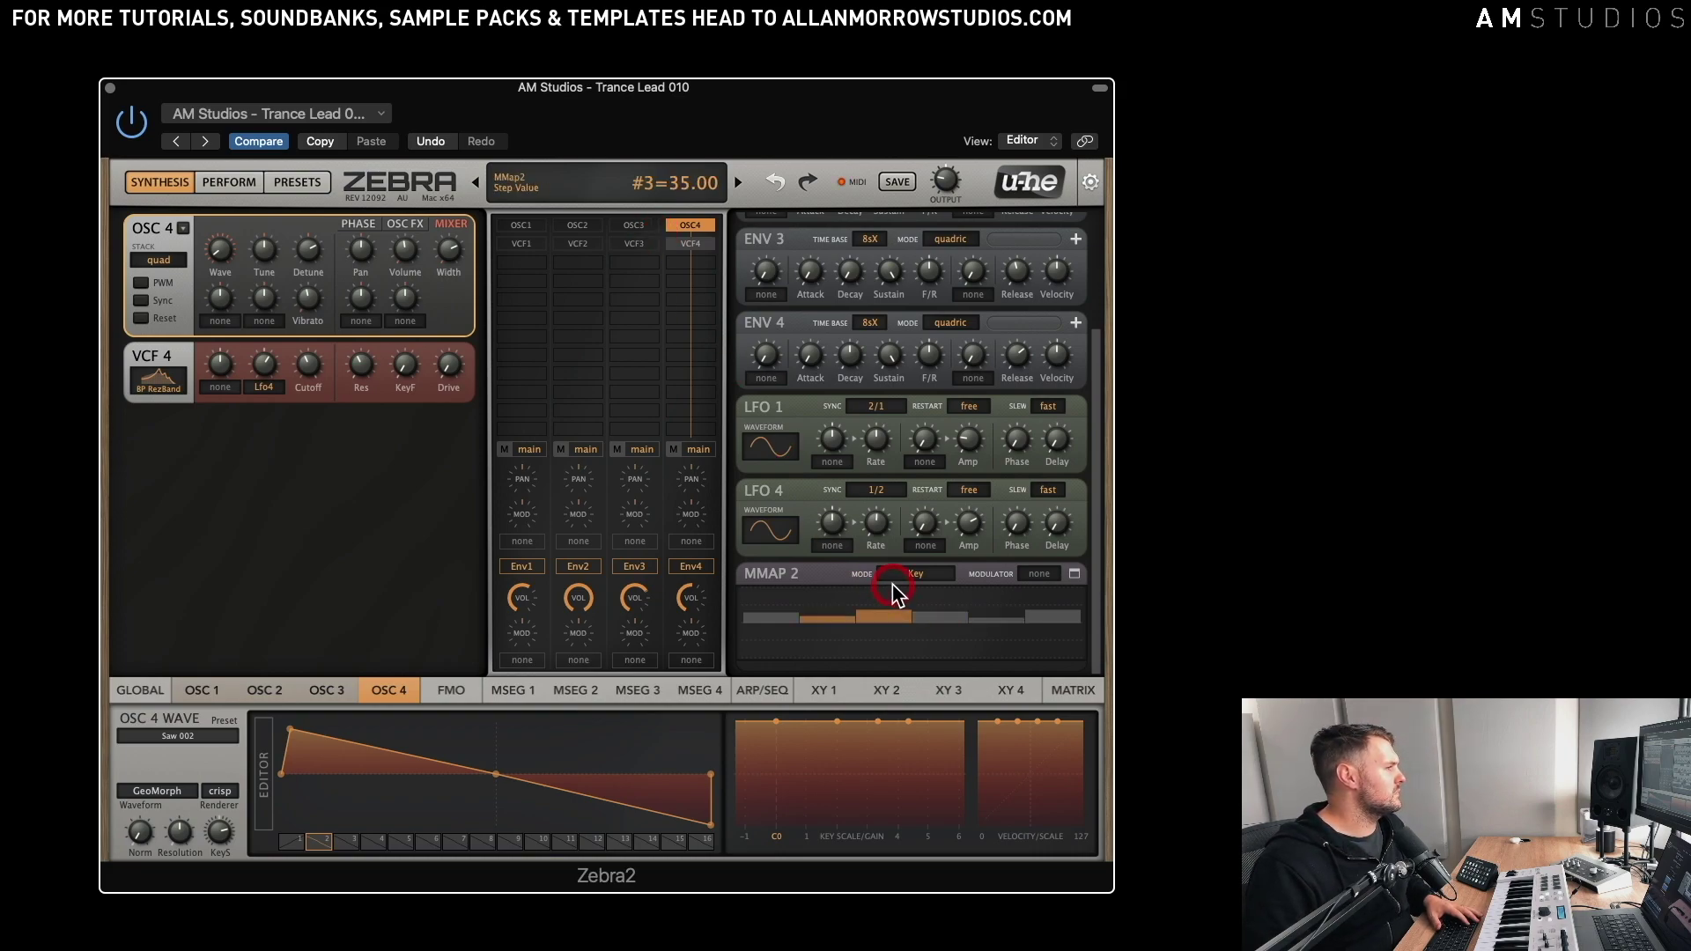
click(912, 535)
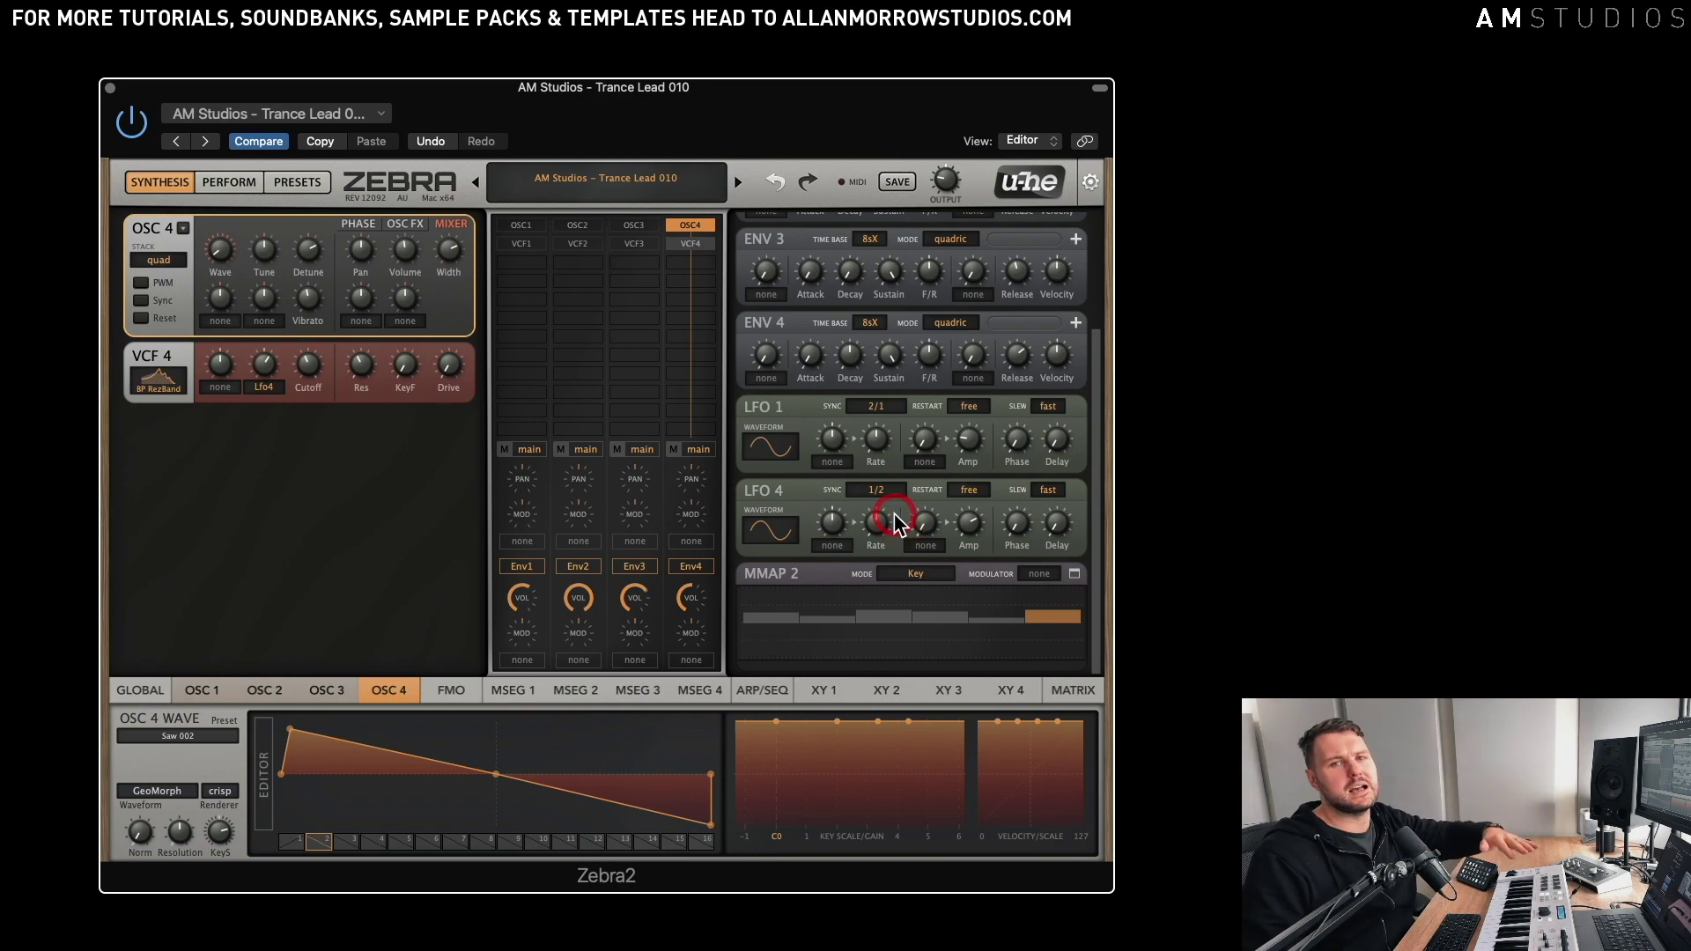
drag(894, 526, 895, 517)
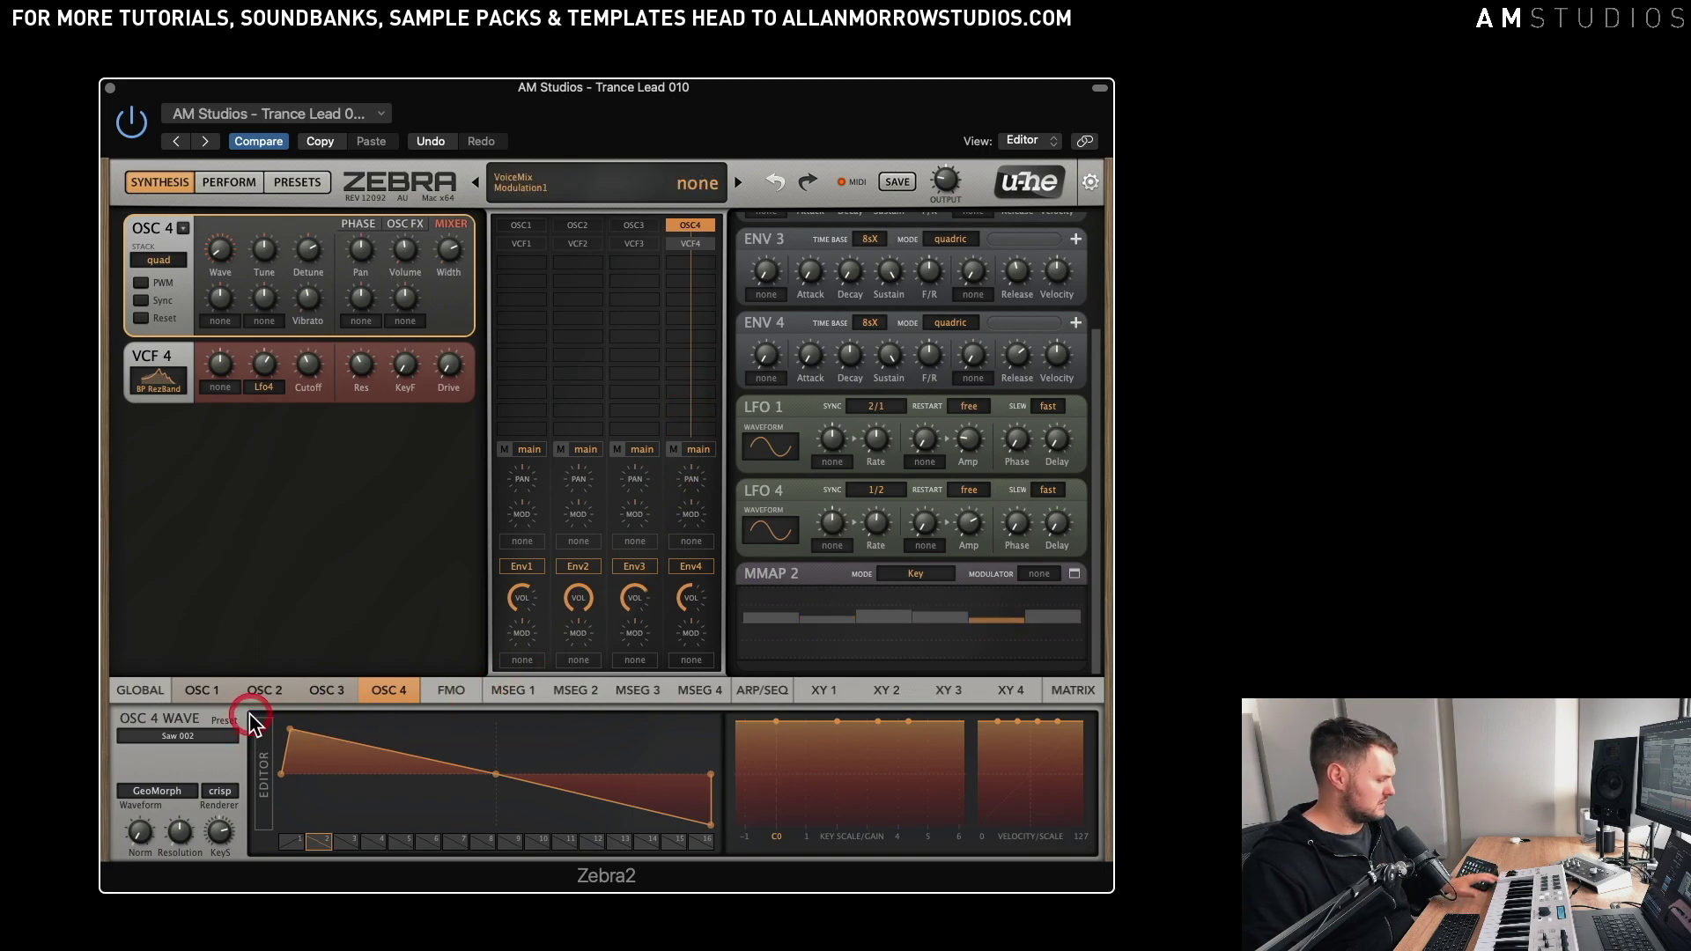
- Switch OSC 1, OSC 2 and OSC 3 and their VCF1, VCF2 and VCF3 filters back on alongside OSC 4
click(646, 230)
click(636, 244)
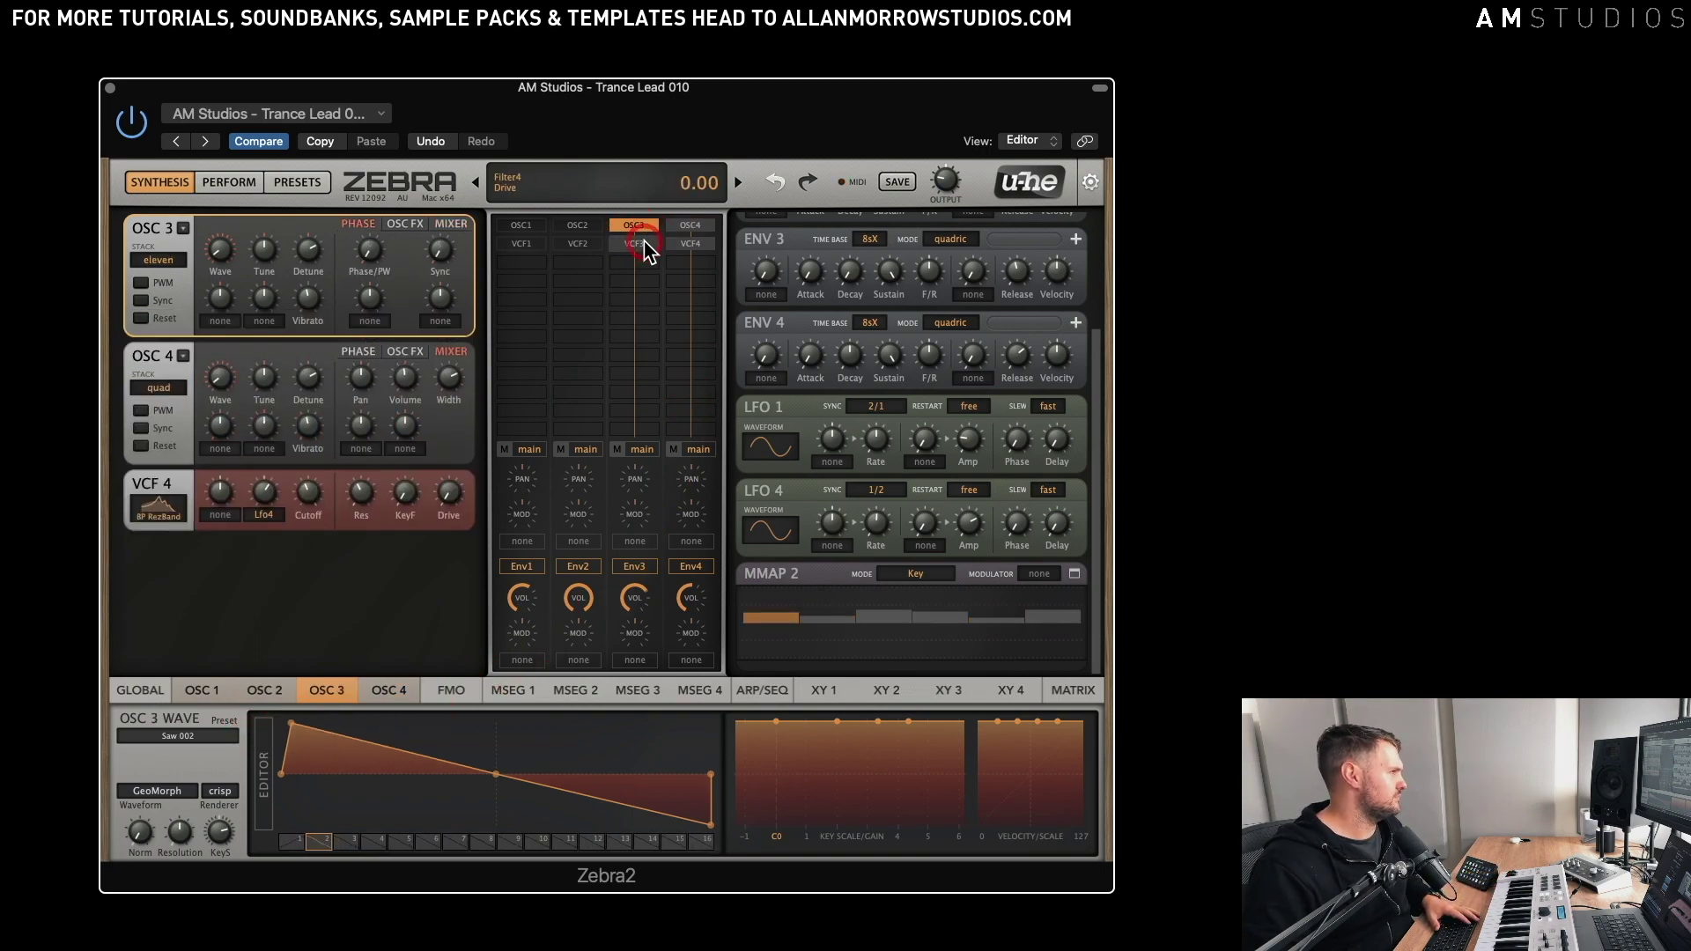
click(581, 226)
click(521, 226)
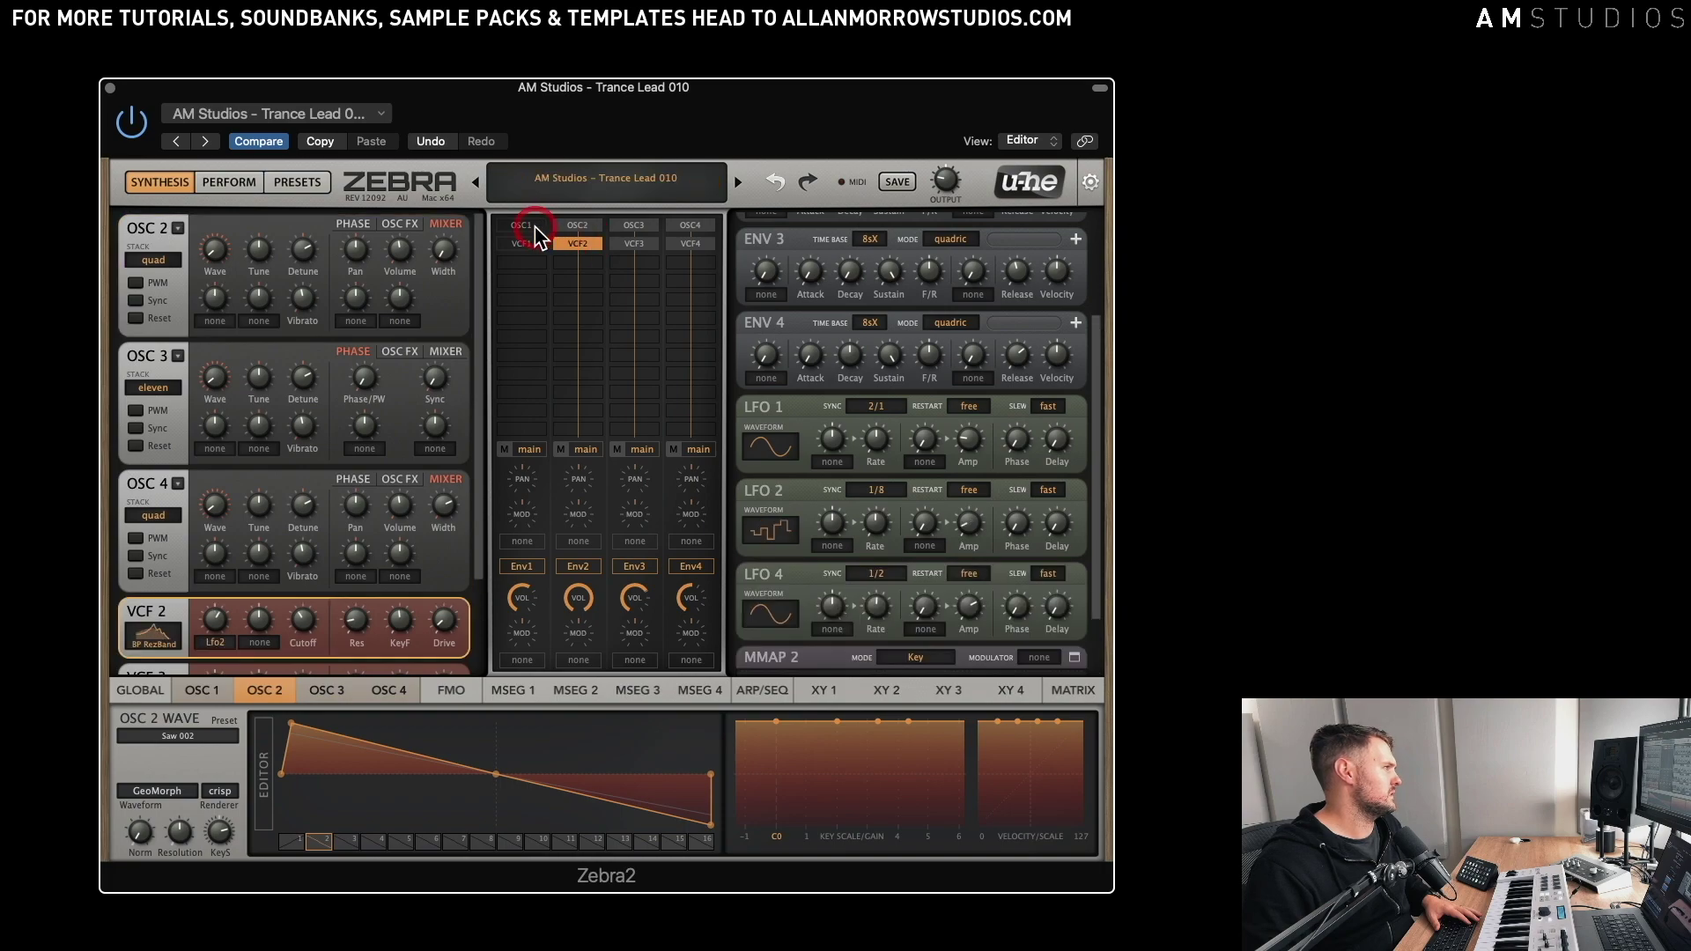
click(521, 244)
click(574, 249)
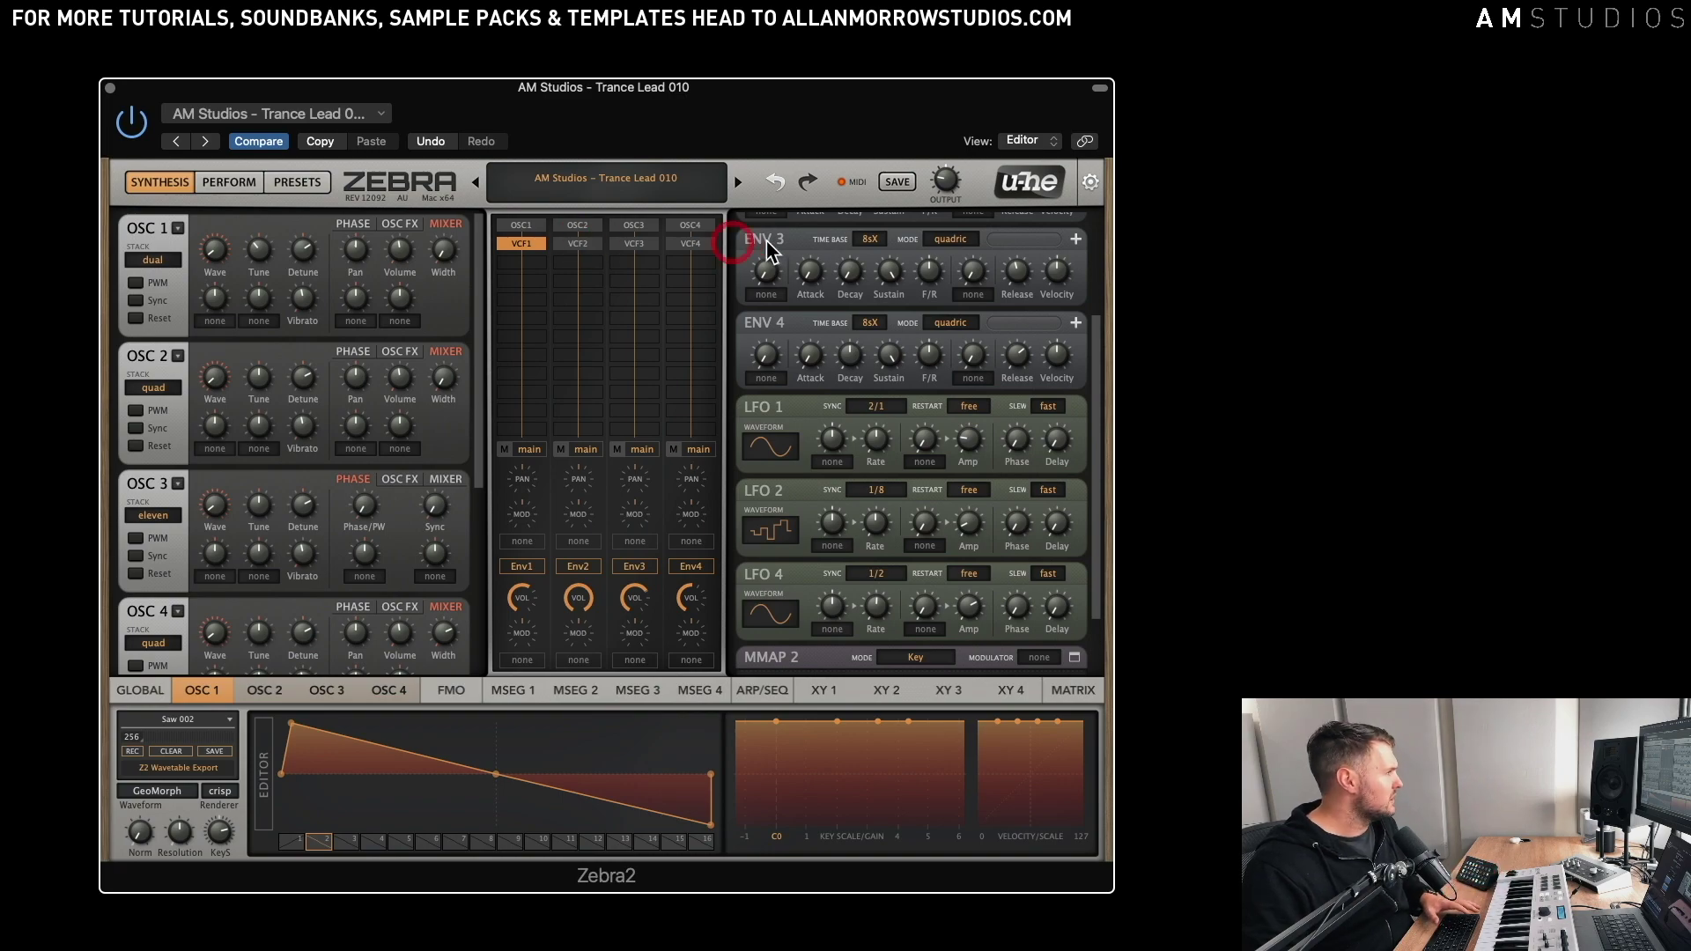
- Review the settings of all four oscillators, their filters and the four envelopes
drag(264, 281, 267, 257)
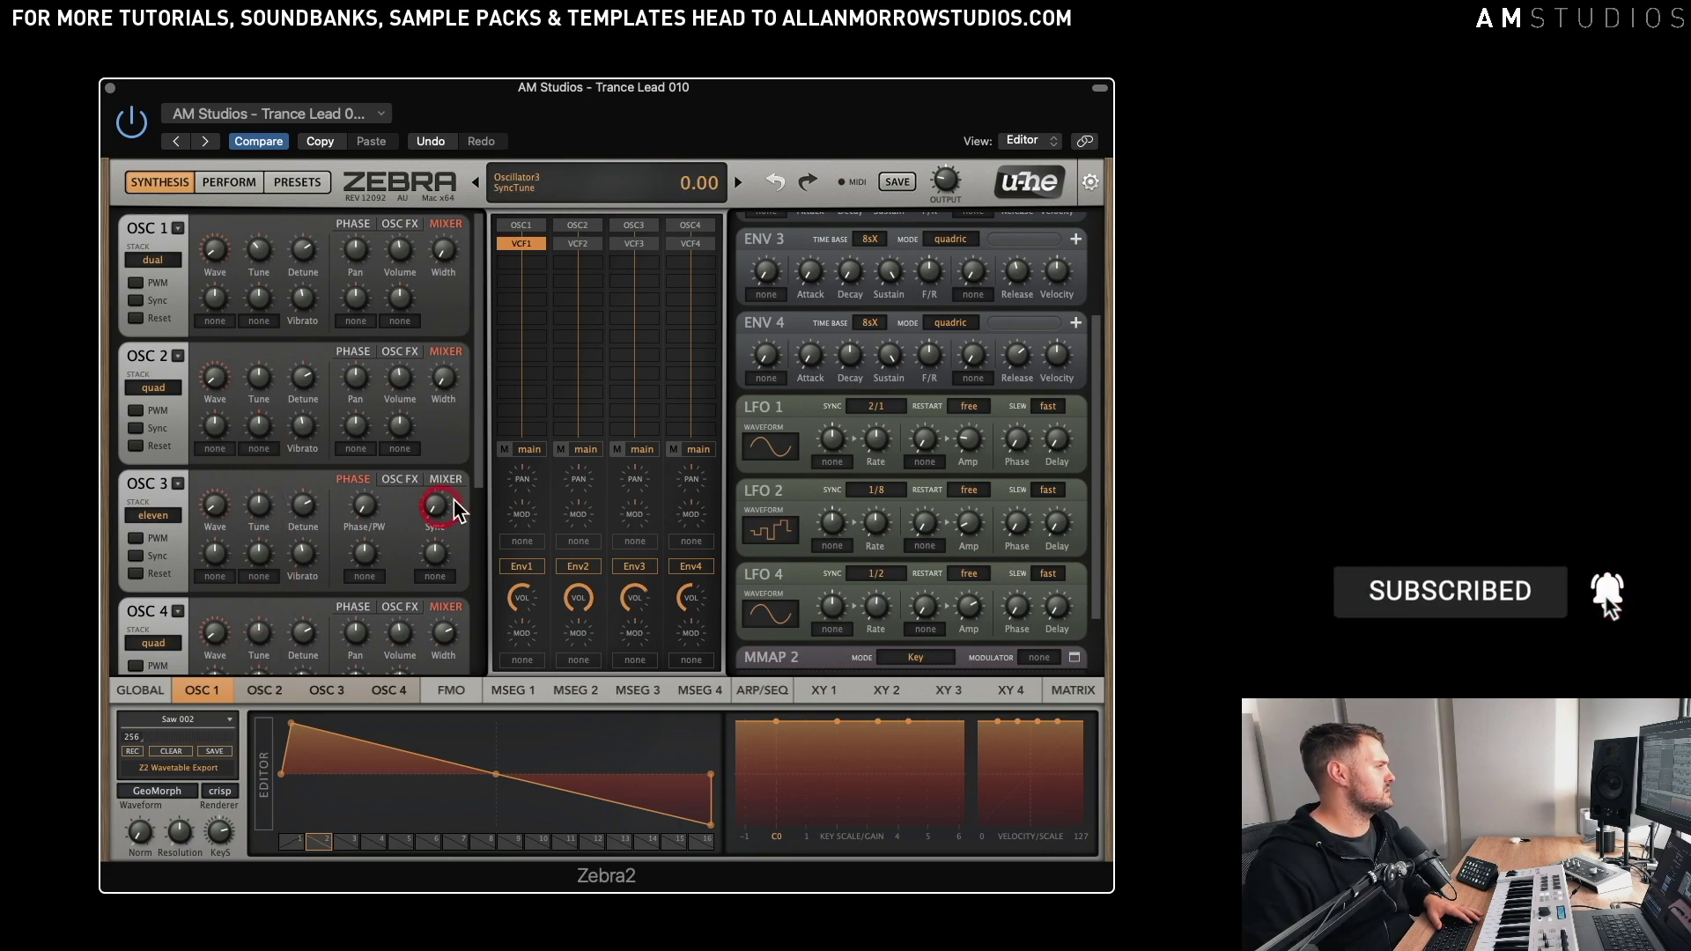
drag(482, 419, 473, 645)
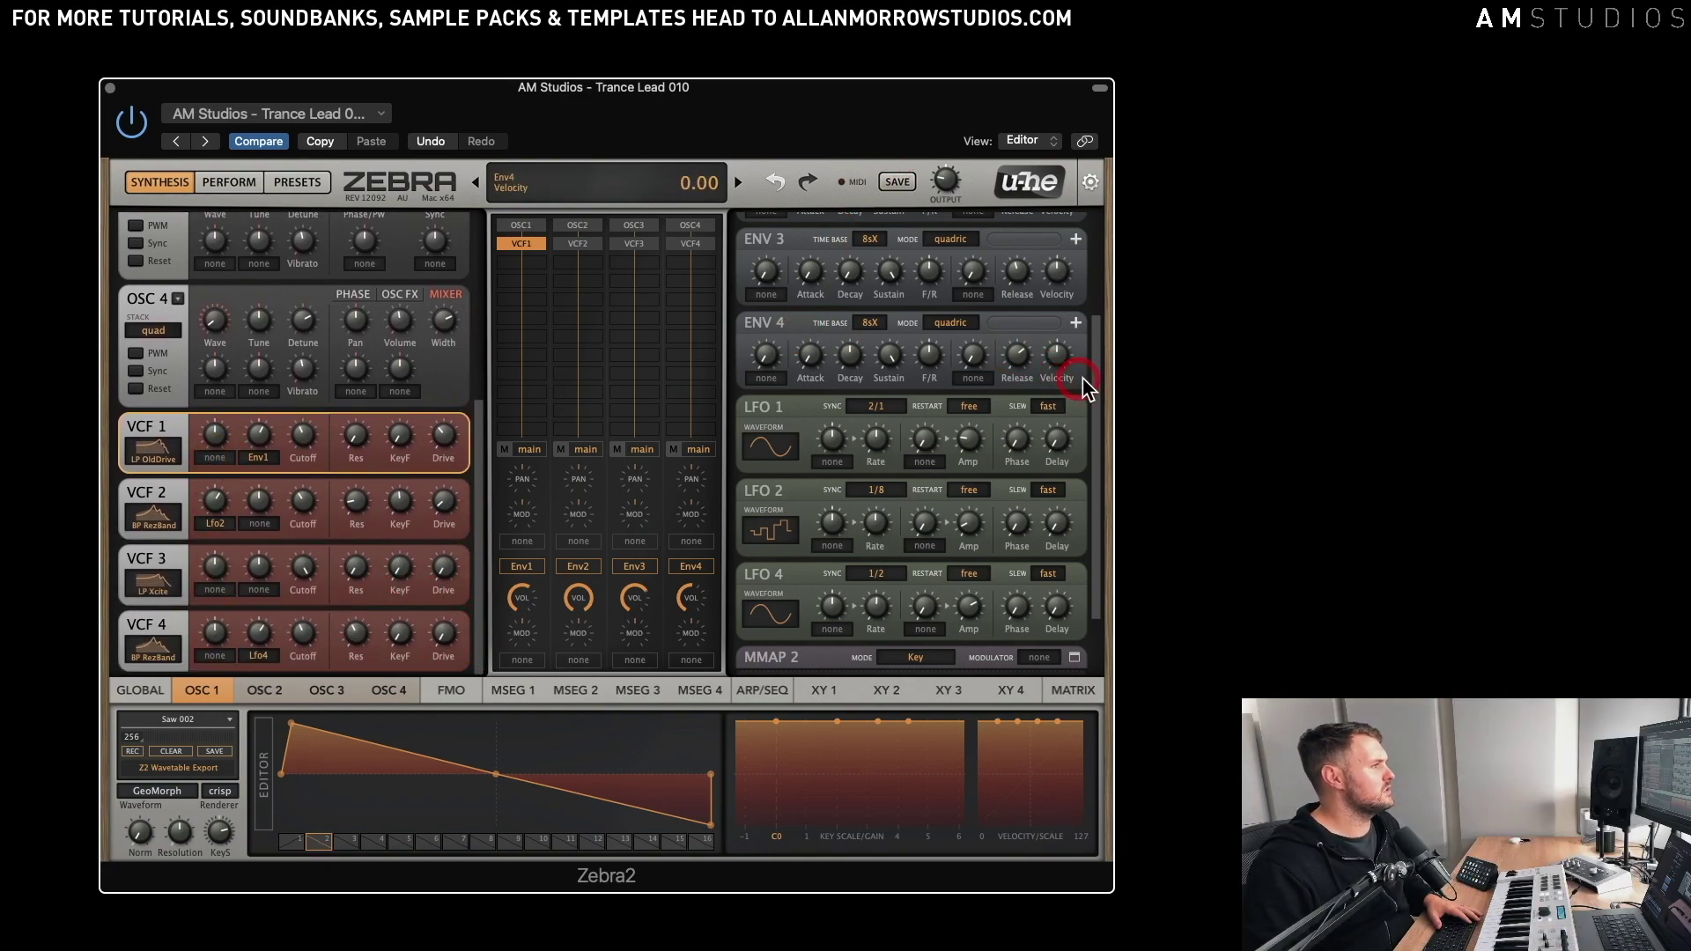
drag(1092, 377, 1096, 264)
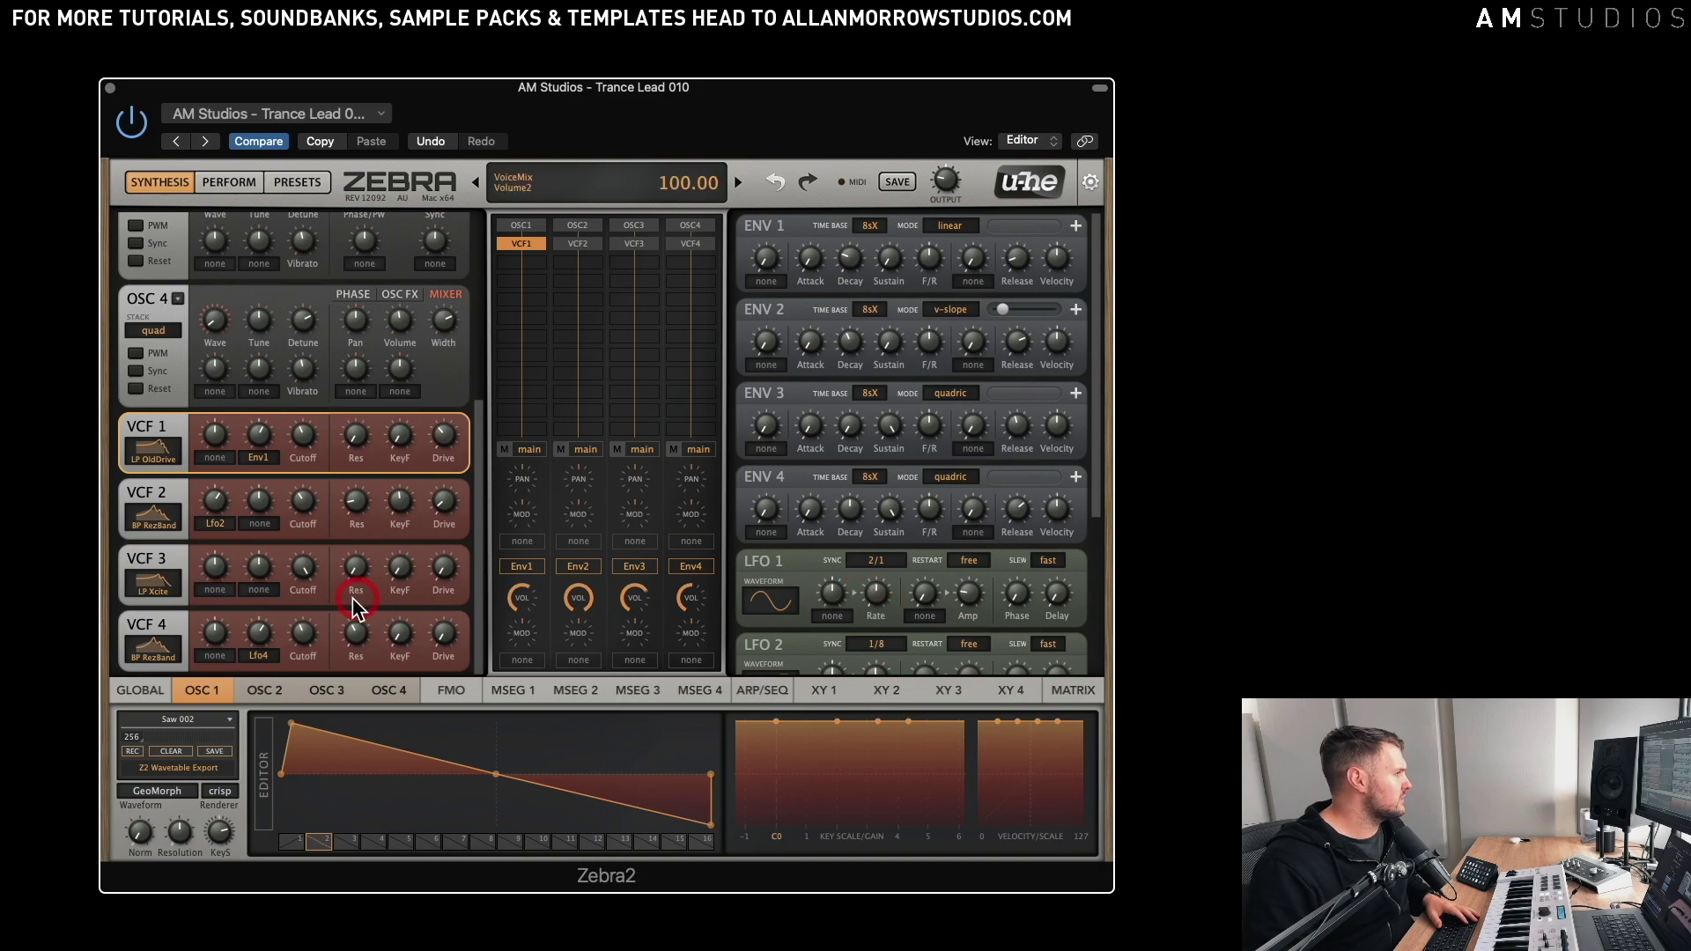
- Examine the Delay 1, Reverb and VCF 5 settings in the global effects chain
click(151, 694)
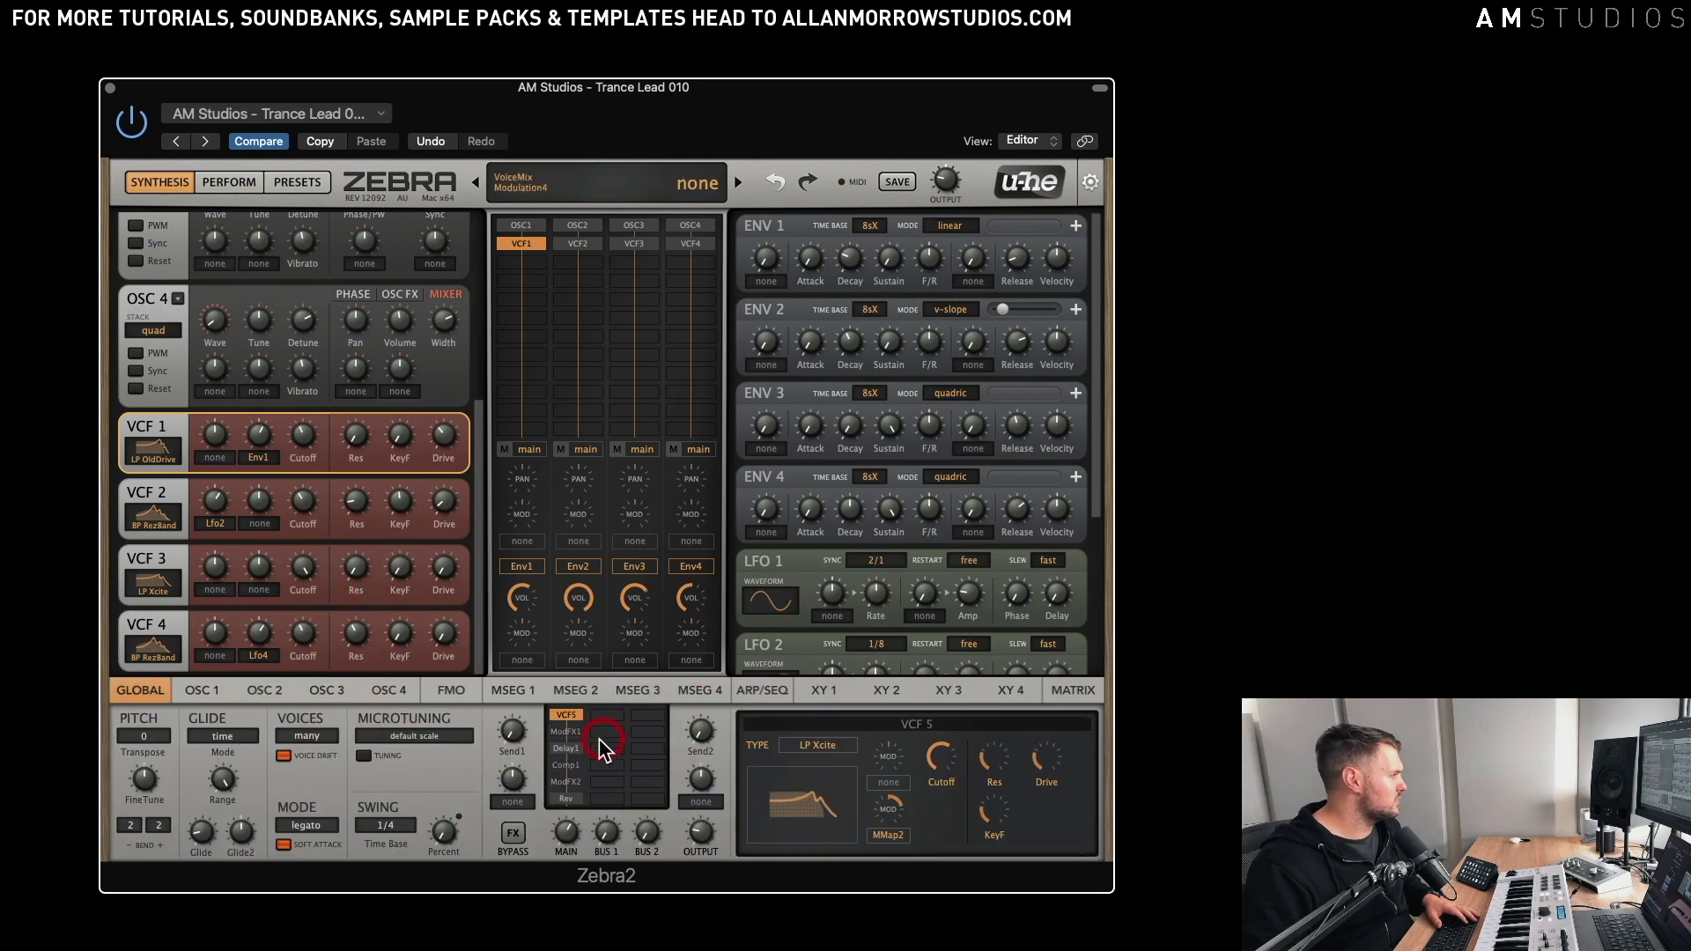
click(568, 751)
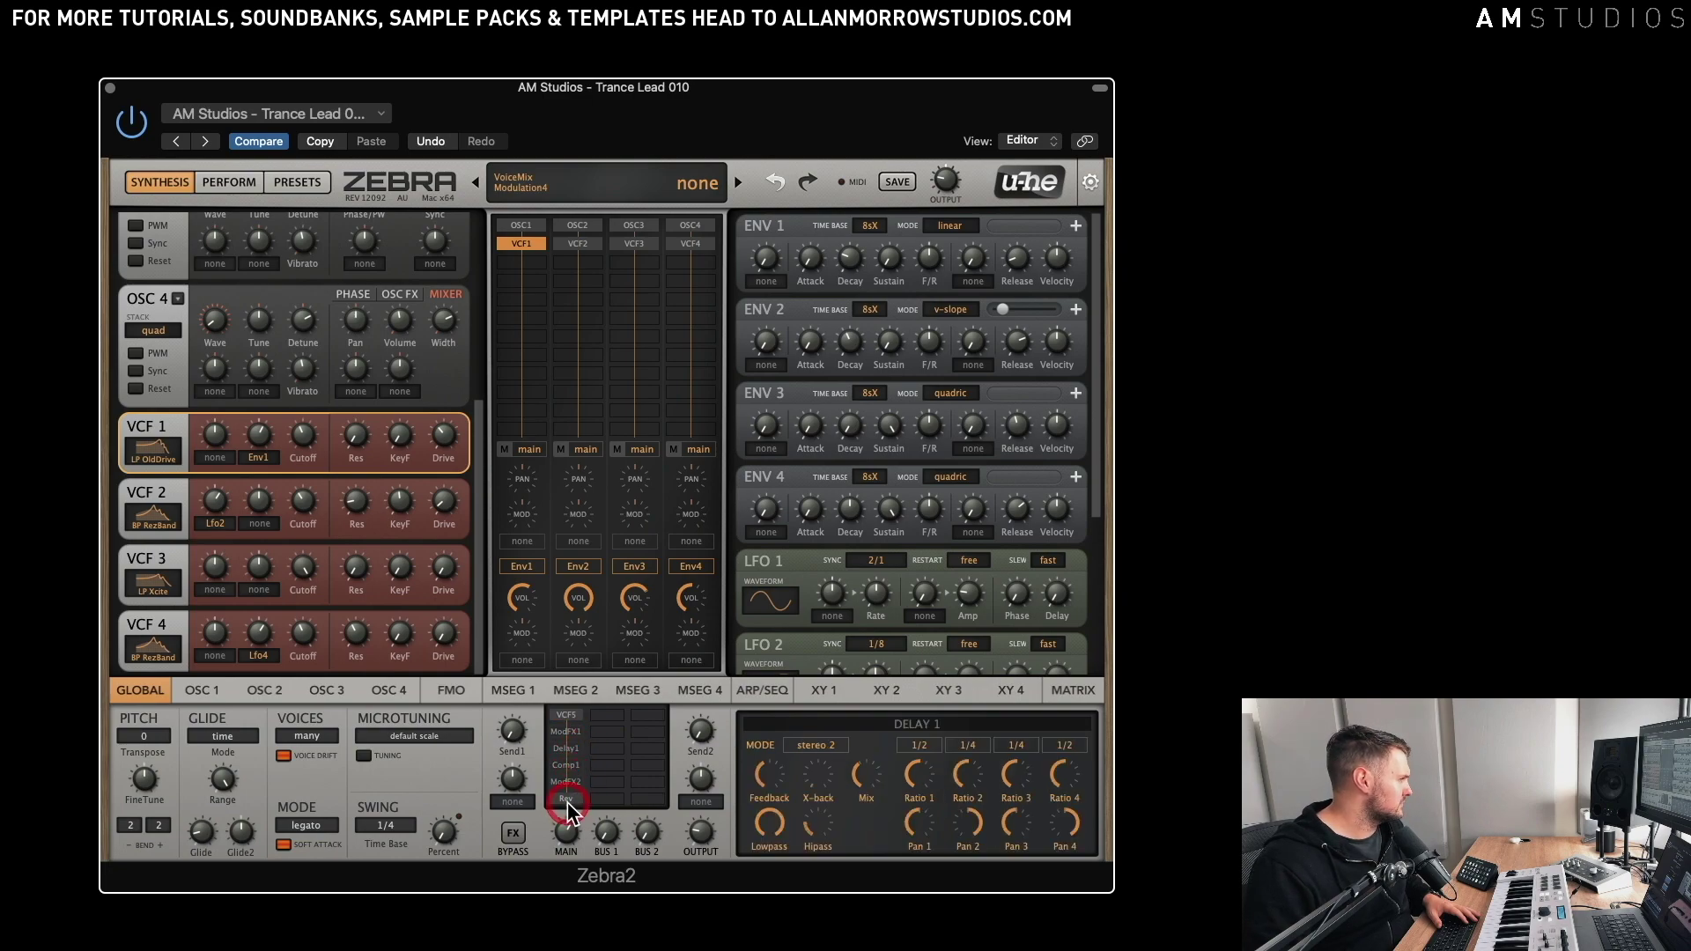
click(566, 797)
click(701, 766)
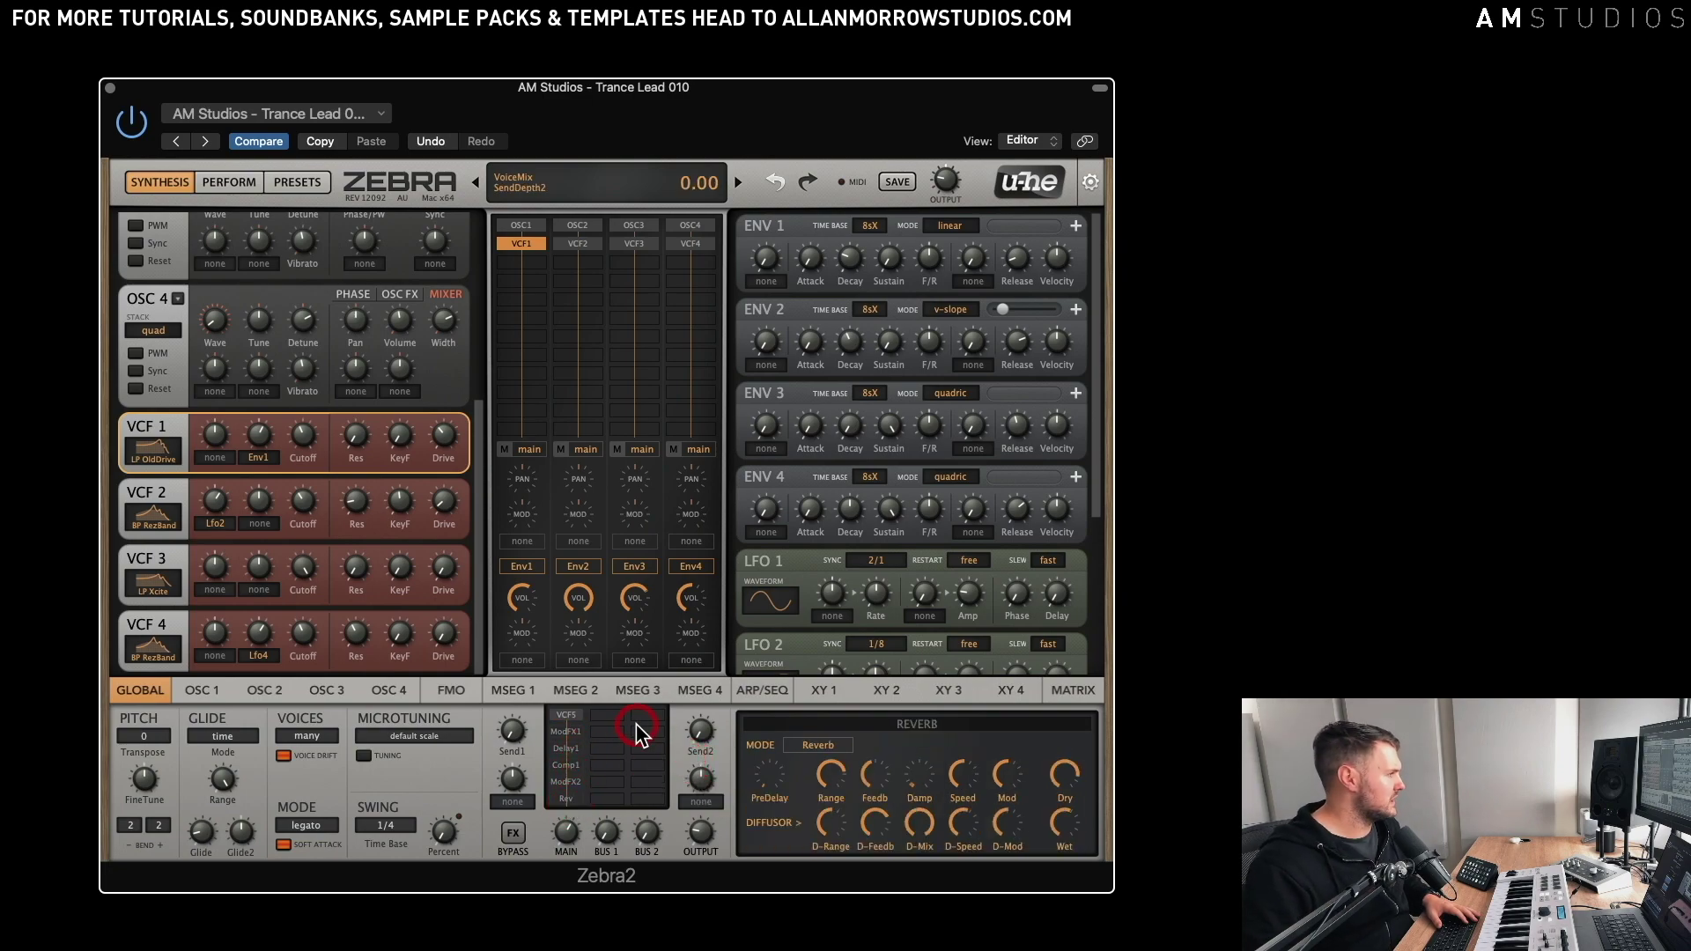
click(566, 714)
click(887, 766)
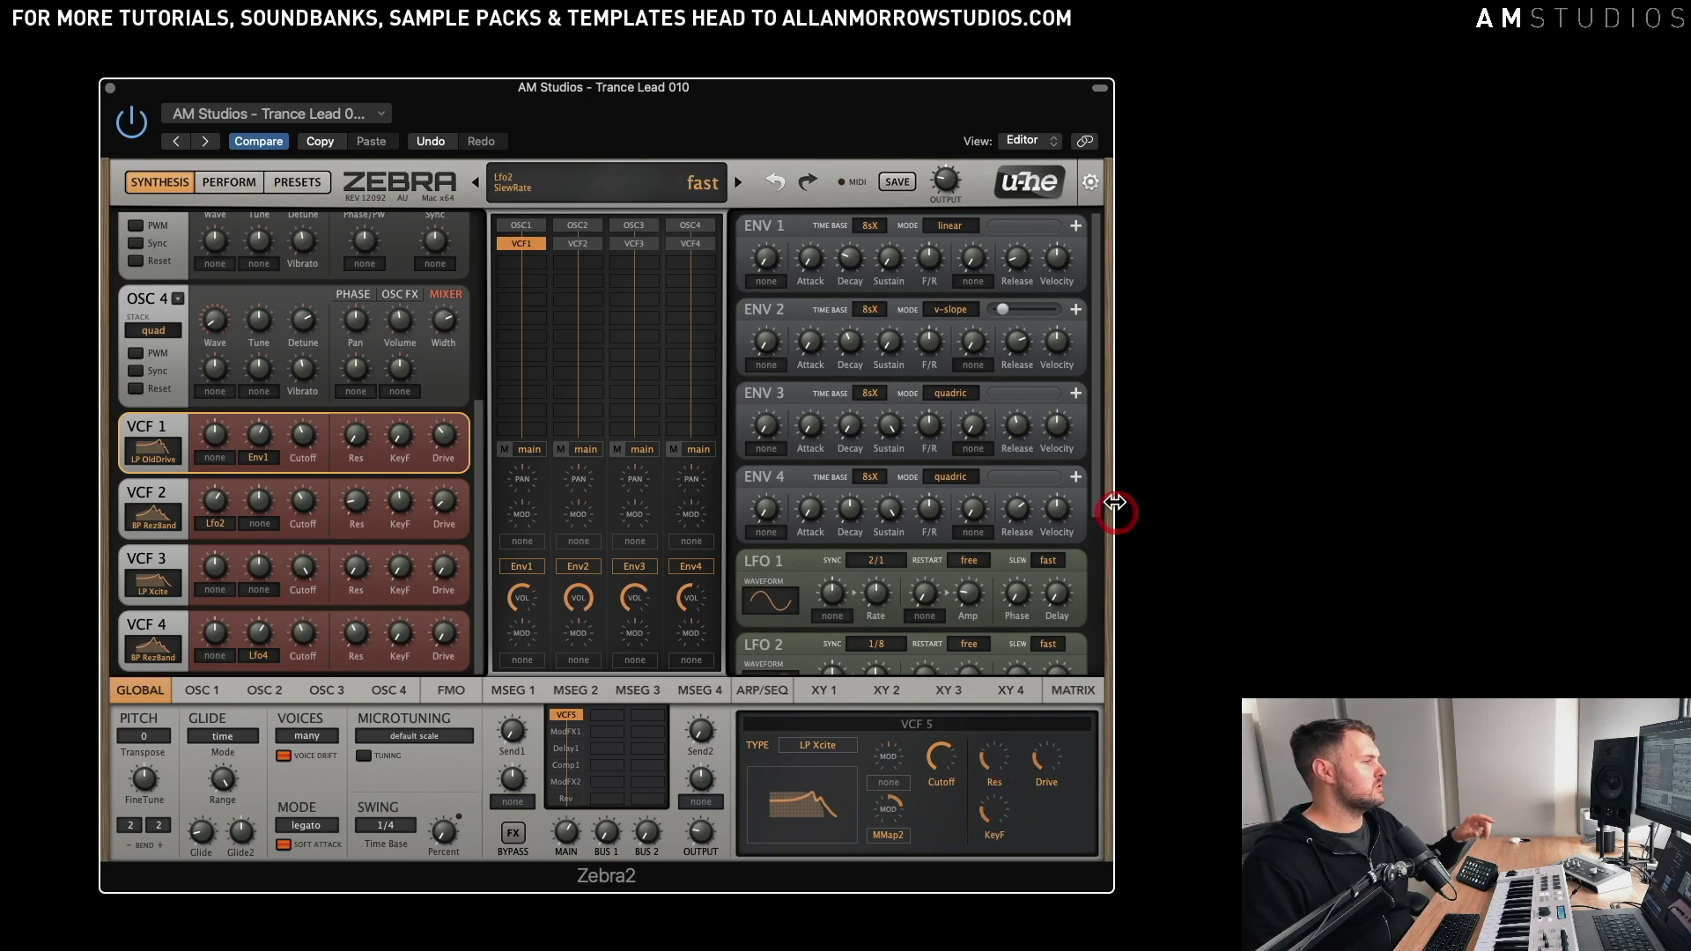
- Examine the key-mode MMAP 2 map and how it modulates the VCF 5 filter's cutoff
drag(1092, 494, 1099, 501)
drag(1094, 564, 1094, 685)
click(889, 809)
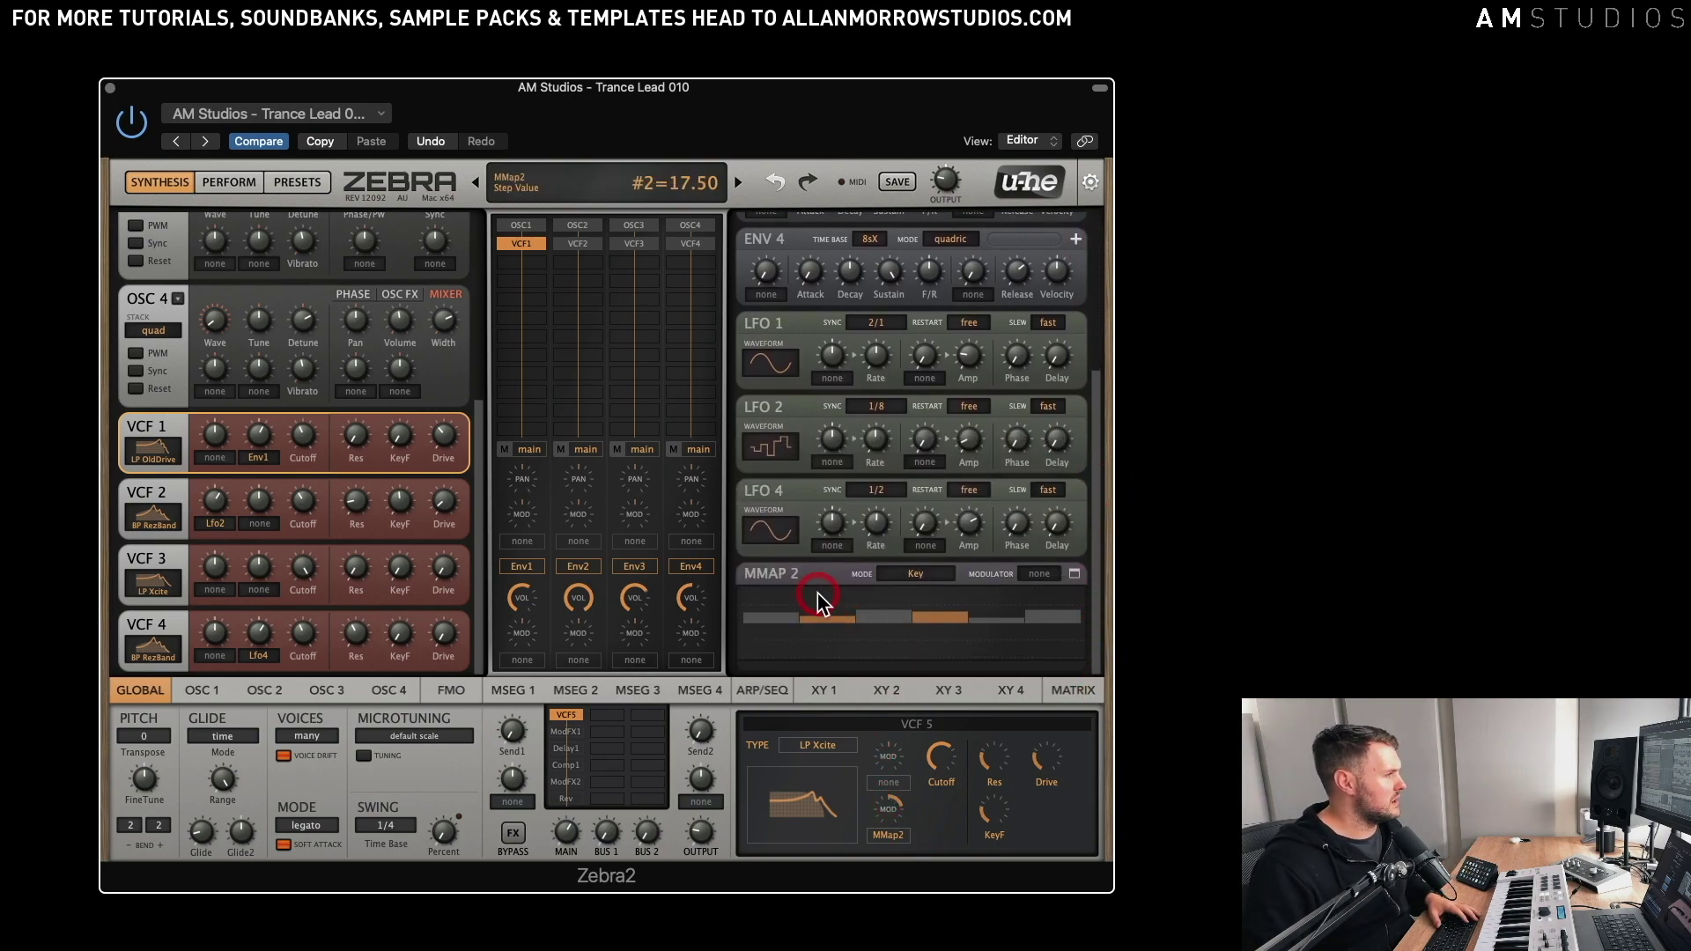
drag(911, 841, 909, 806)
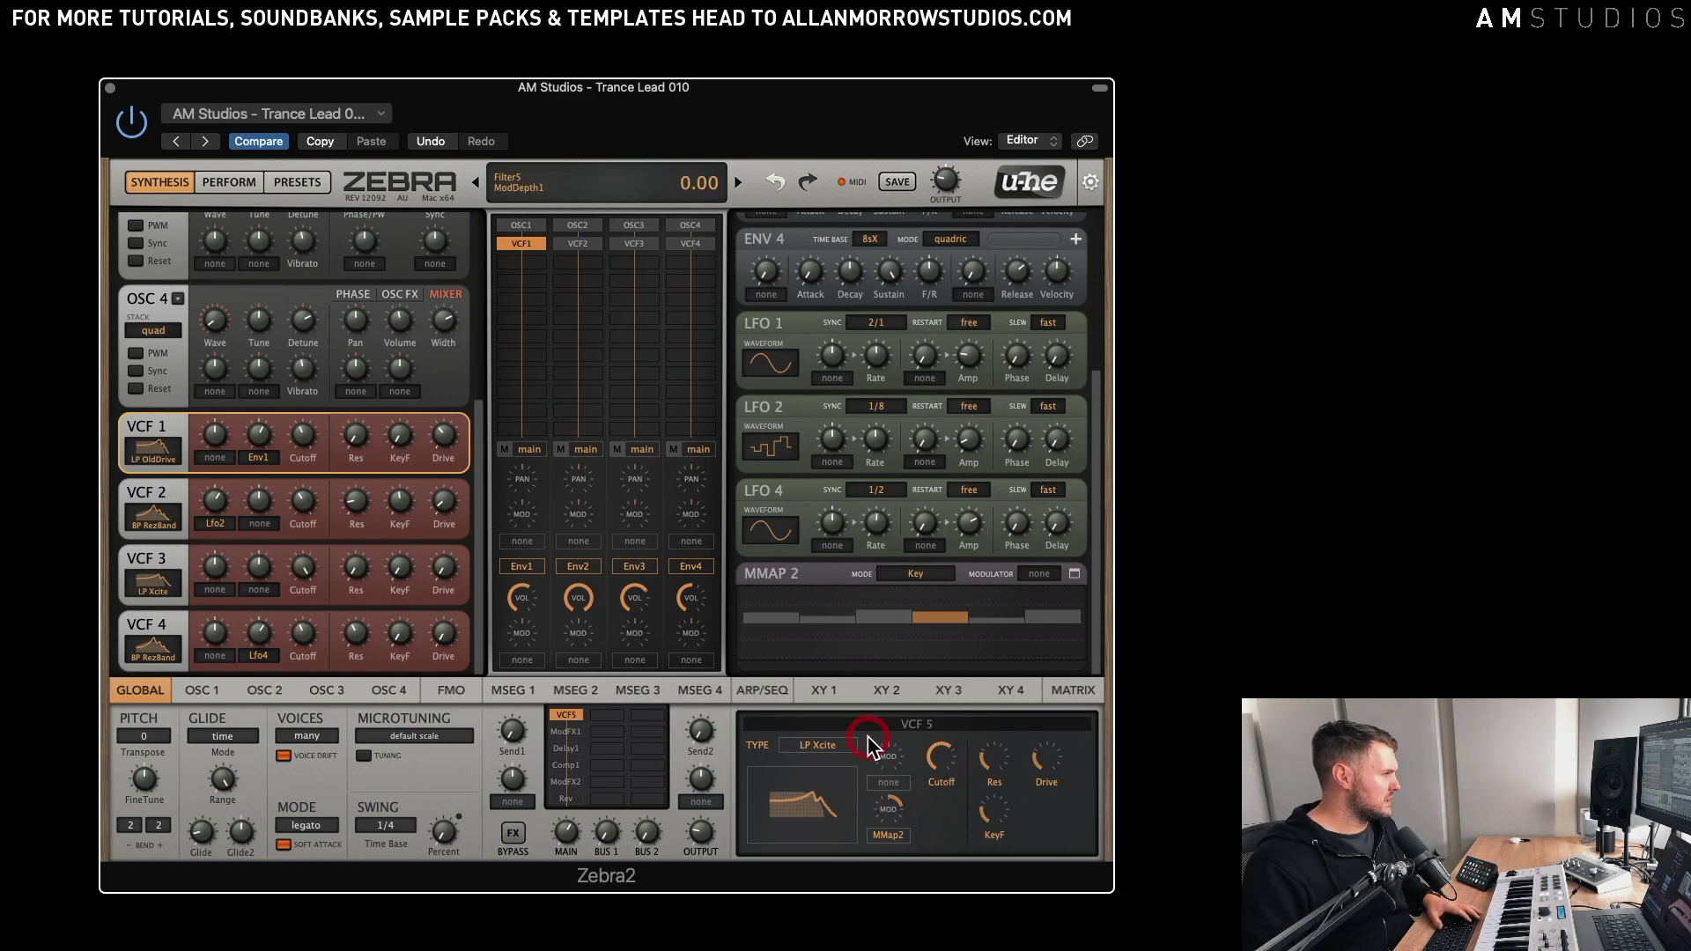
click(968, 622)
mouse_move(966, 620)
mouse_down()
mouse_move(911, 572)
mouse_move(880, 606)
mouse_move(927, 613)
mouse_move(774, 615)
mouse_move(1068, 623)
mouse_up()
click(878, 837)
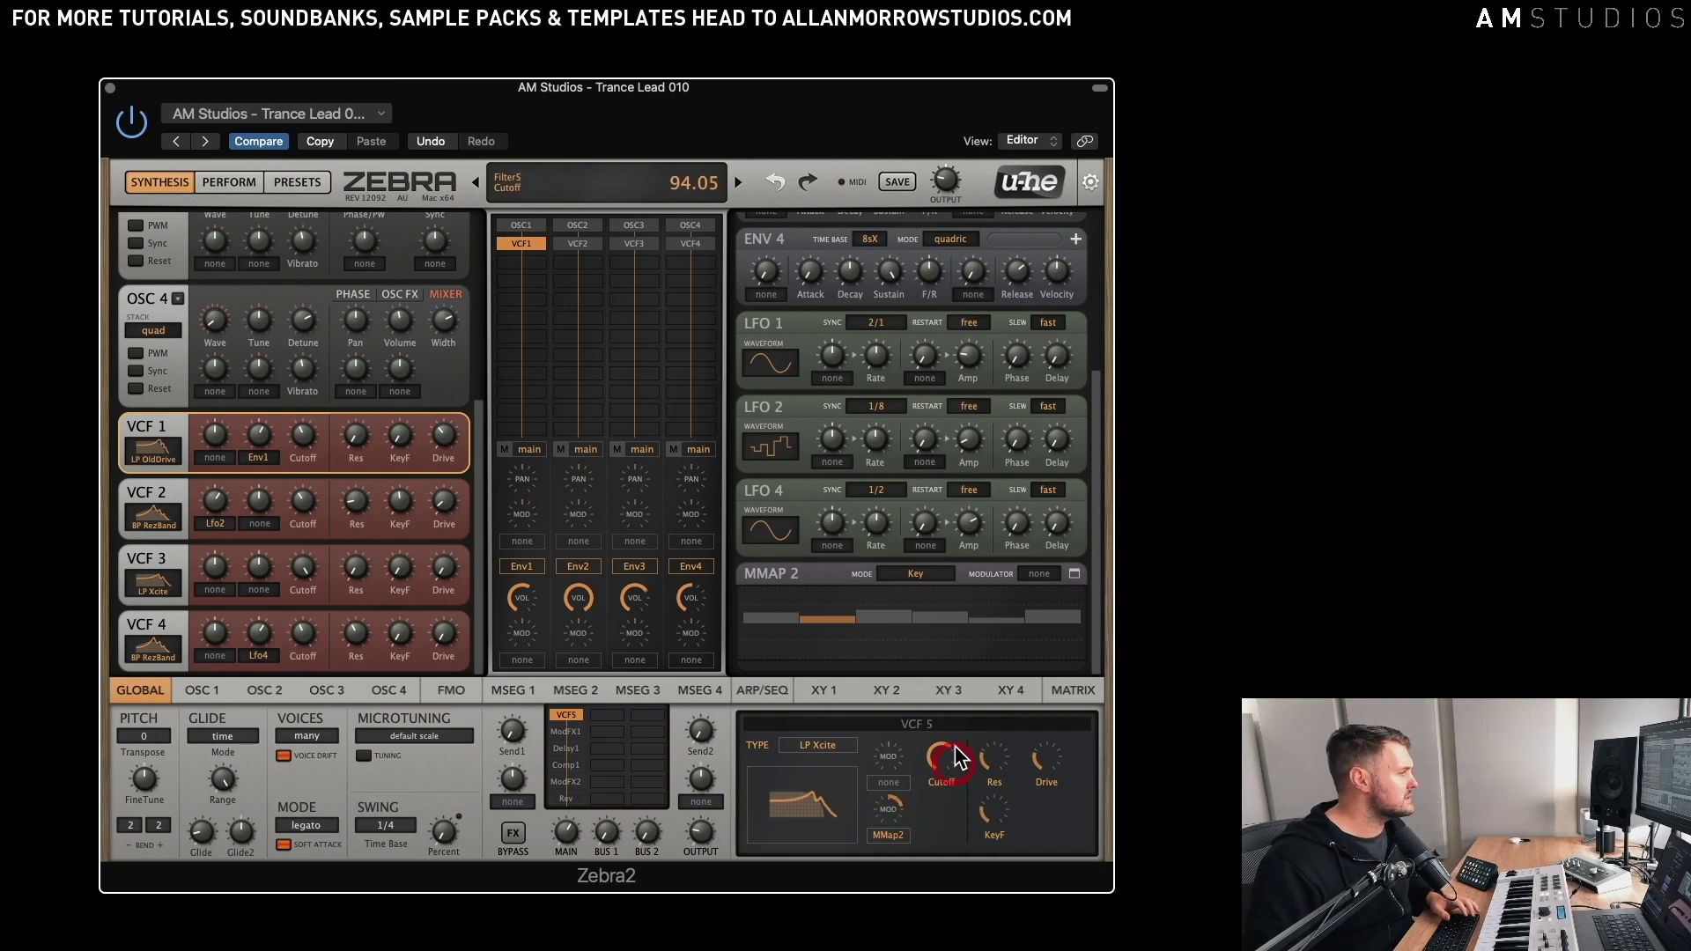
- Inspect the ModFX1 phaser and toggle the effect to compare the lead's sound
click(563, 733)
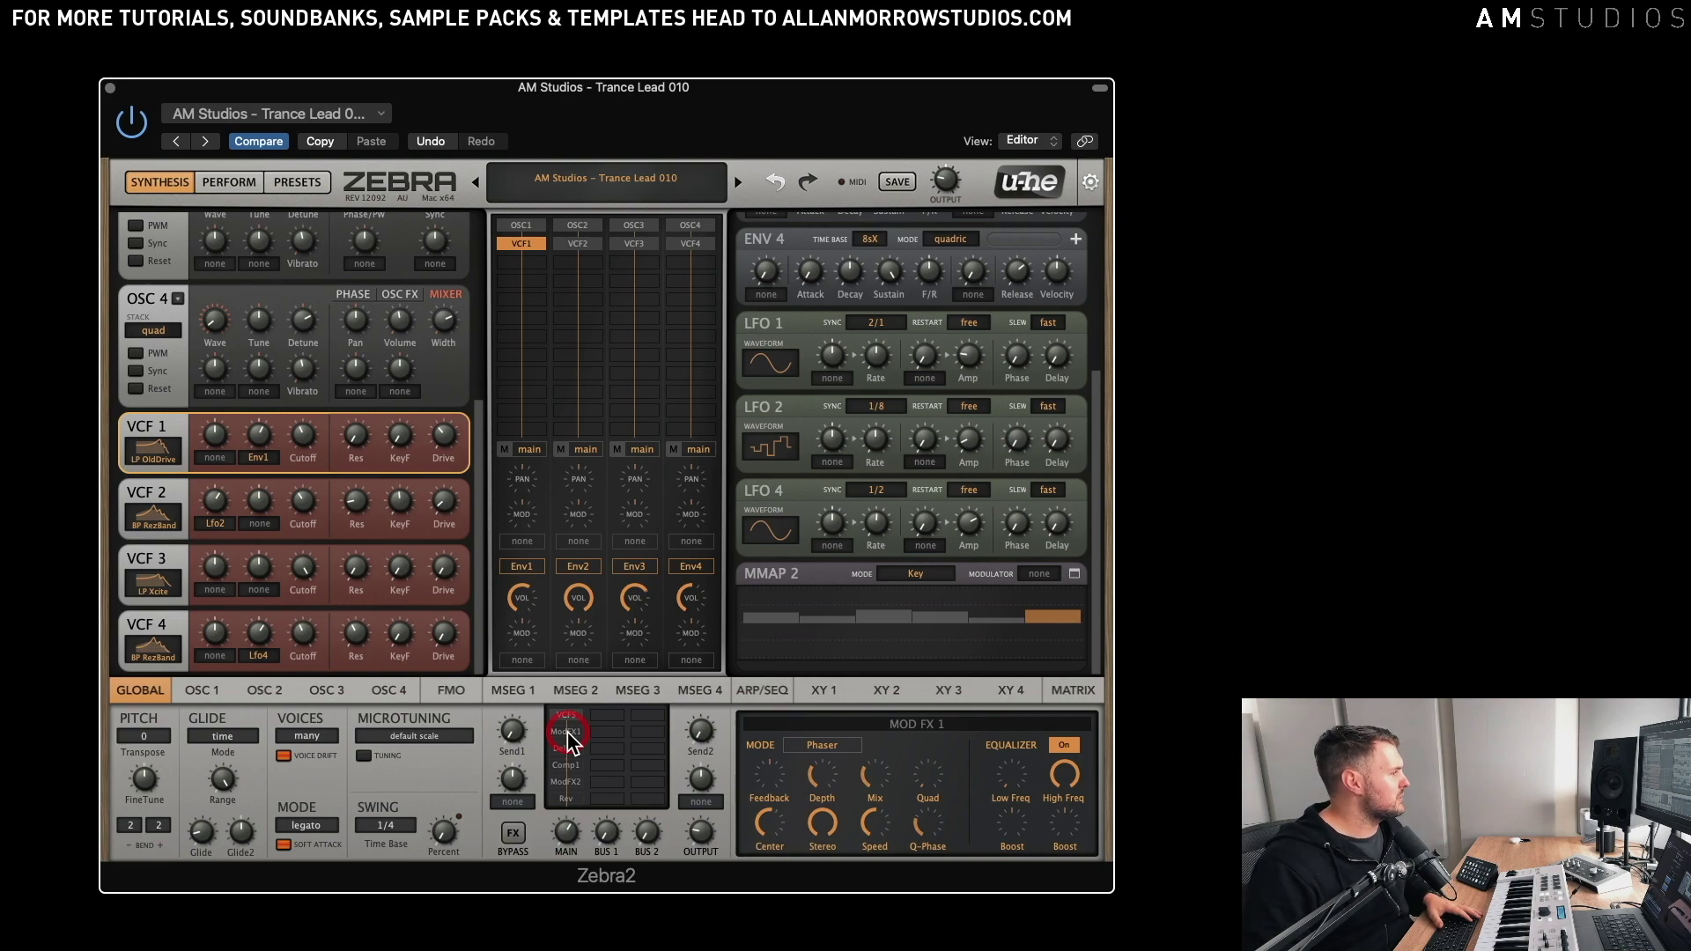
double_click(568, 732)
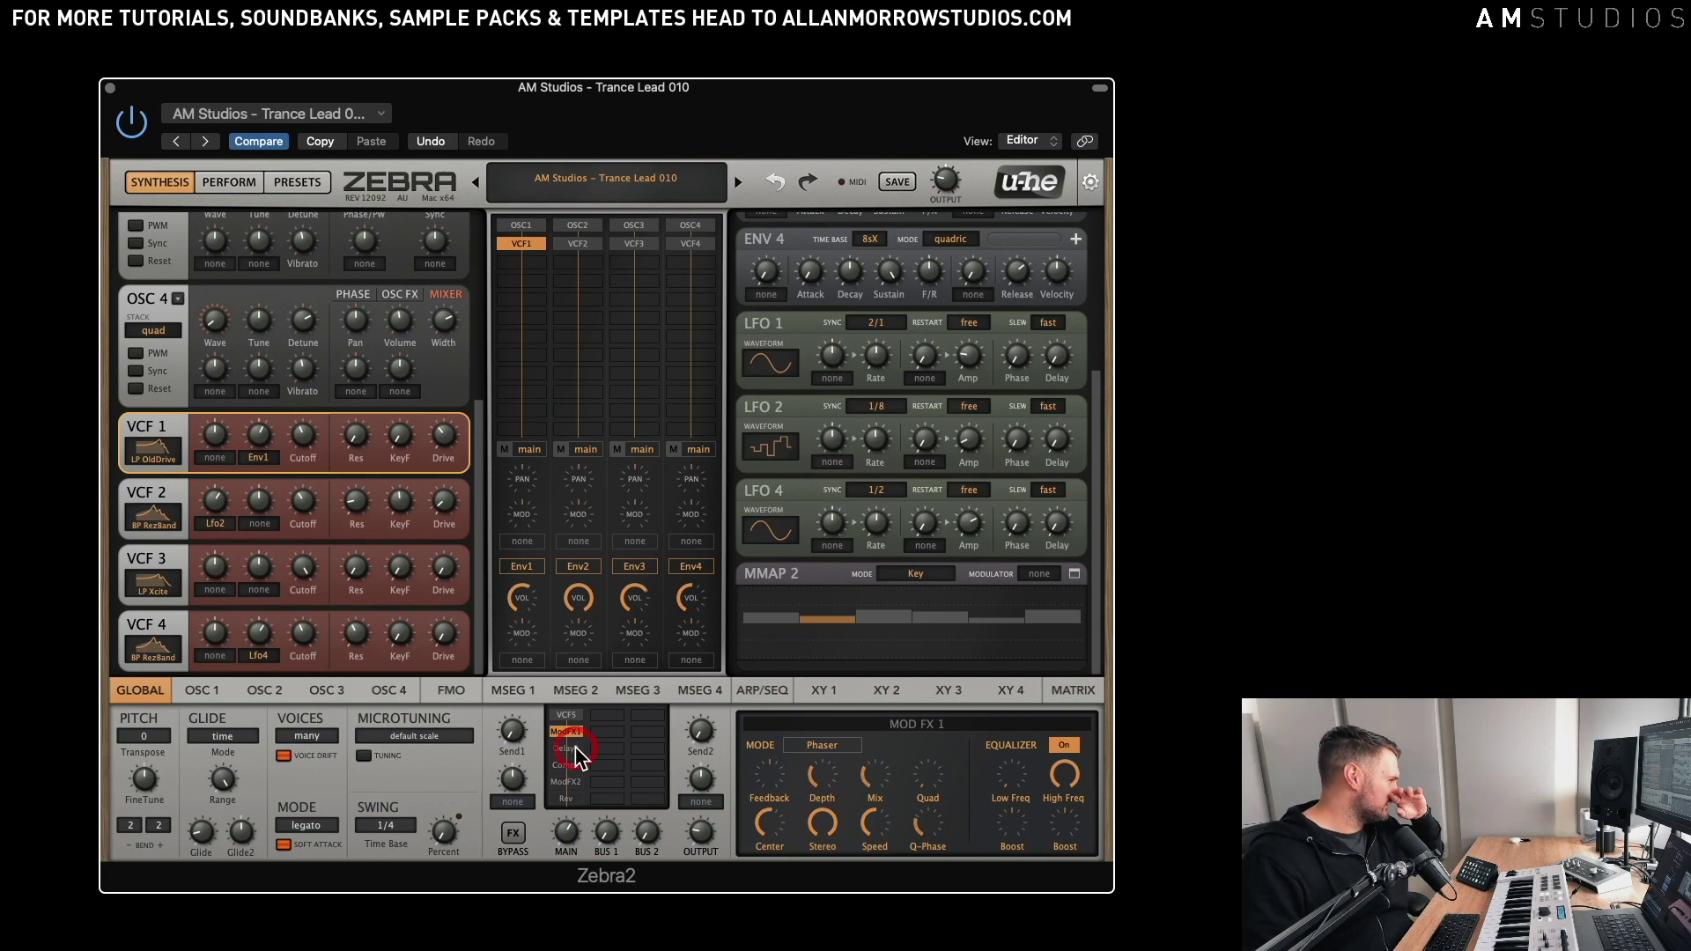
- Examine the Delay 1, Compressor 1, ModFX2 chorus and Reverb settings in the global effects chain
double_click(568, 748)
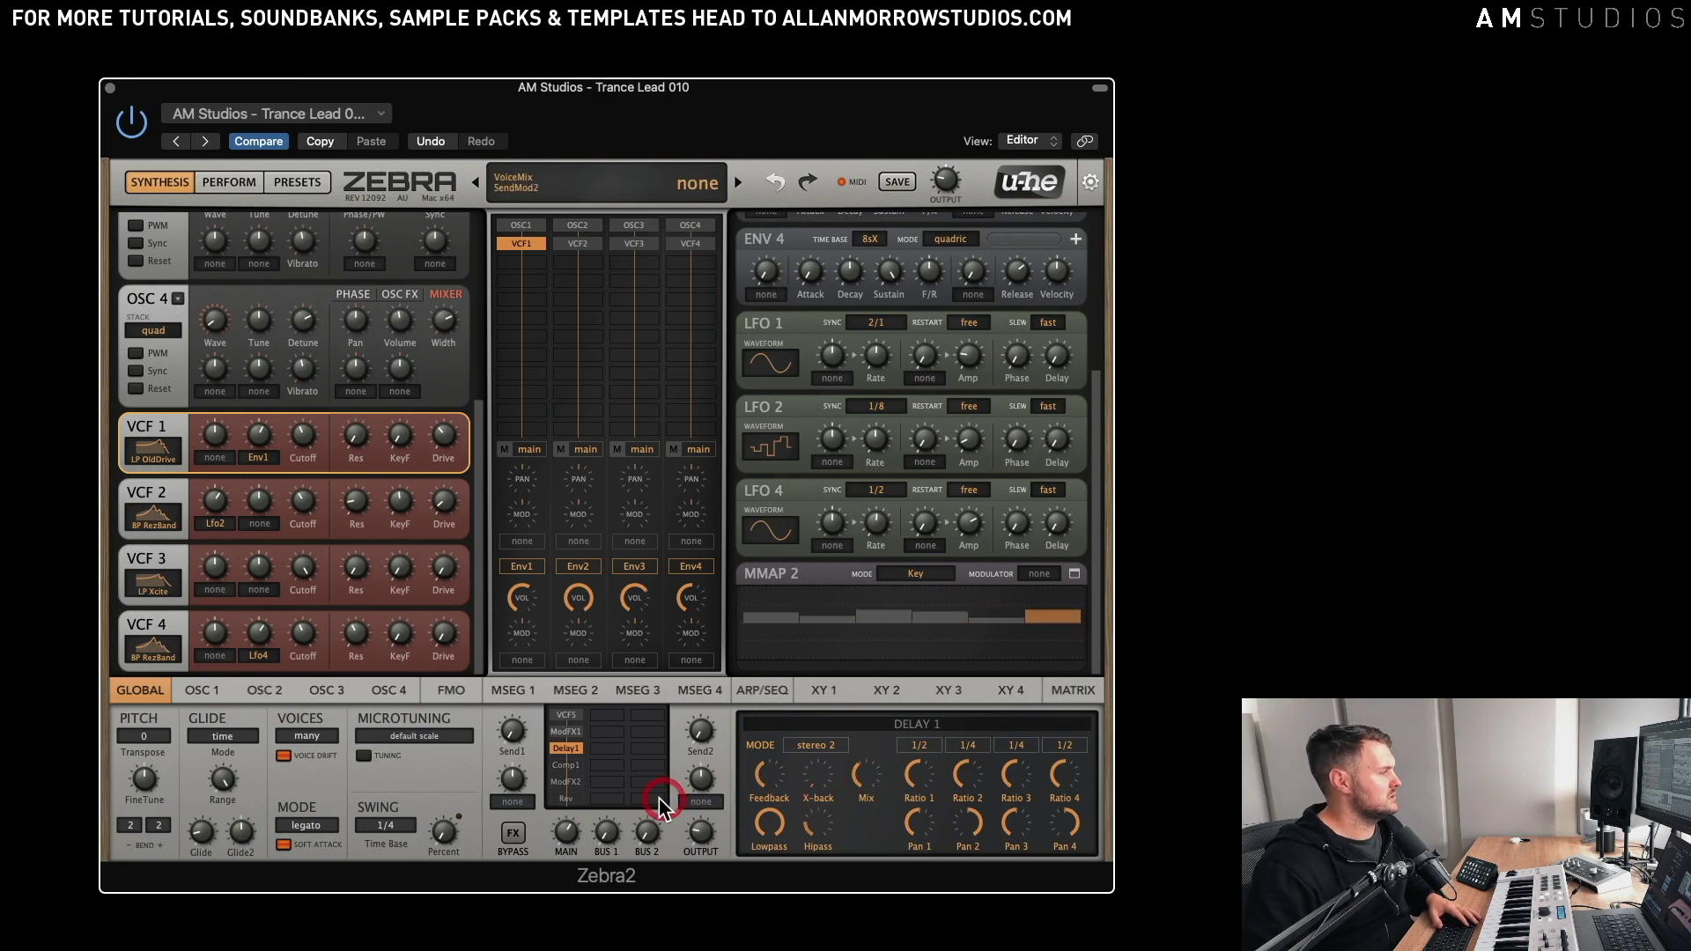
click(566, 765)
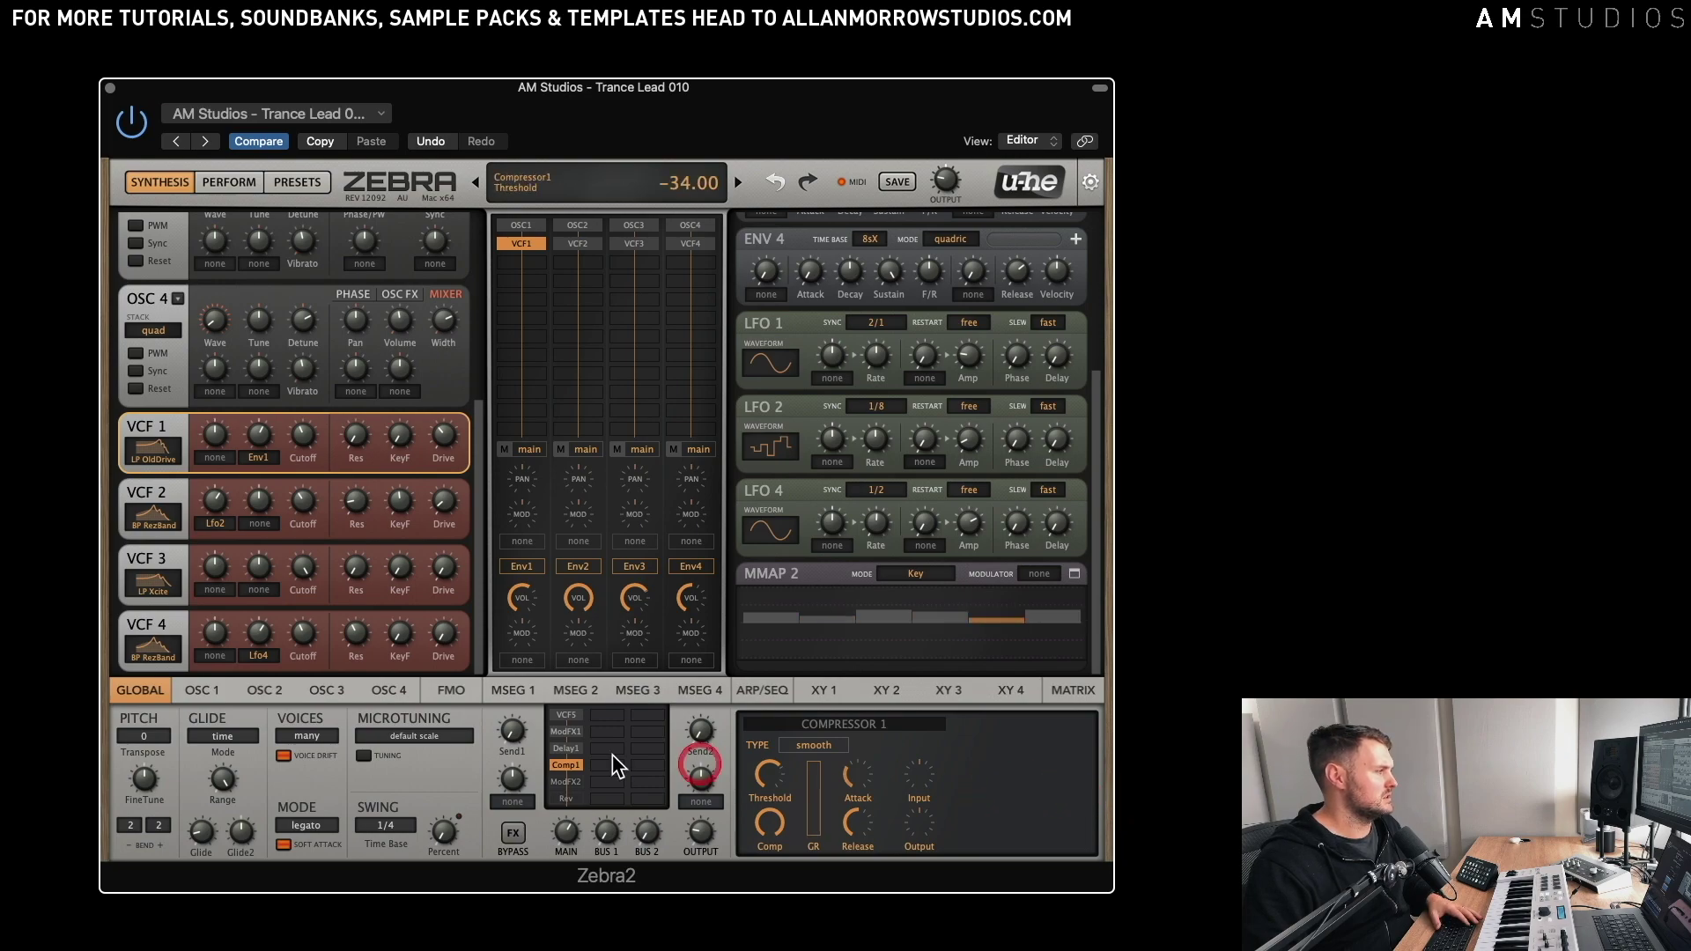
click(574, 781)
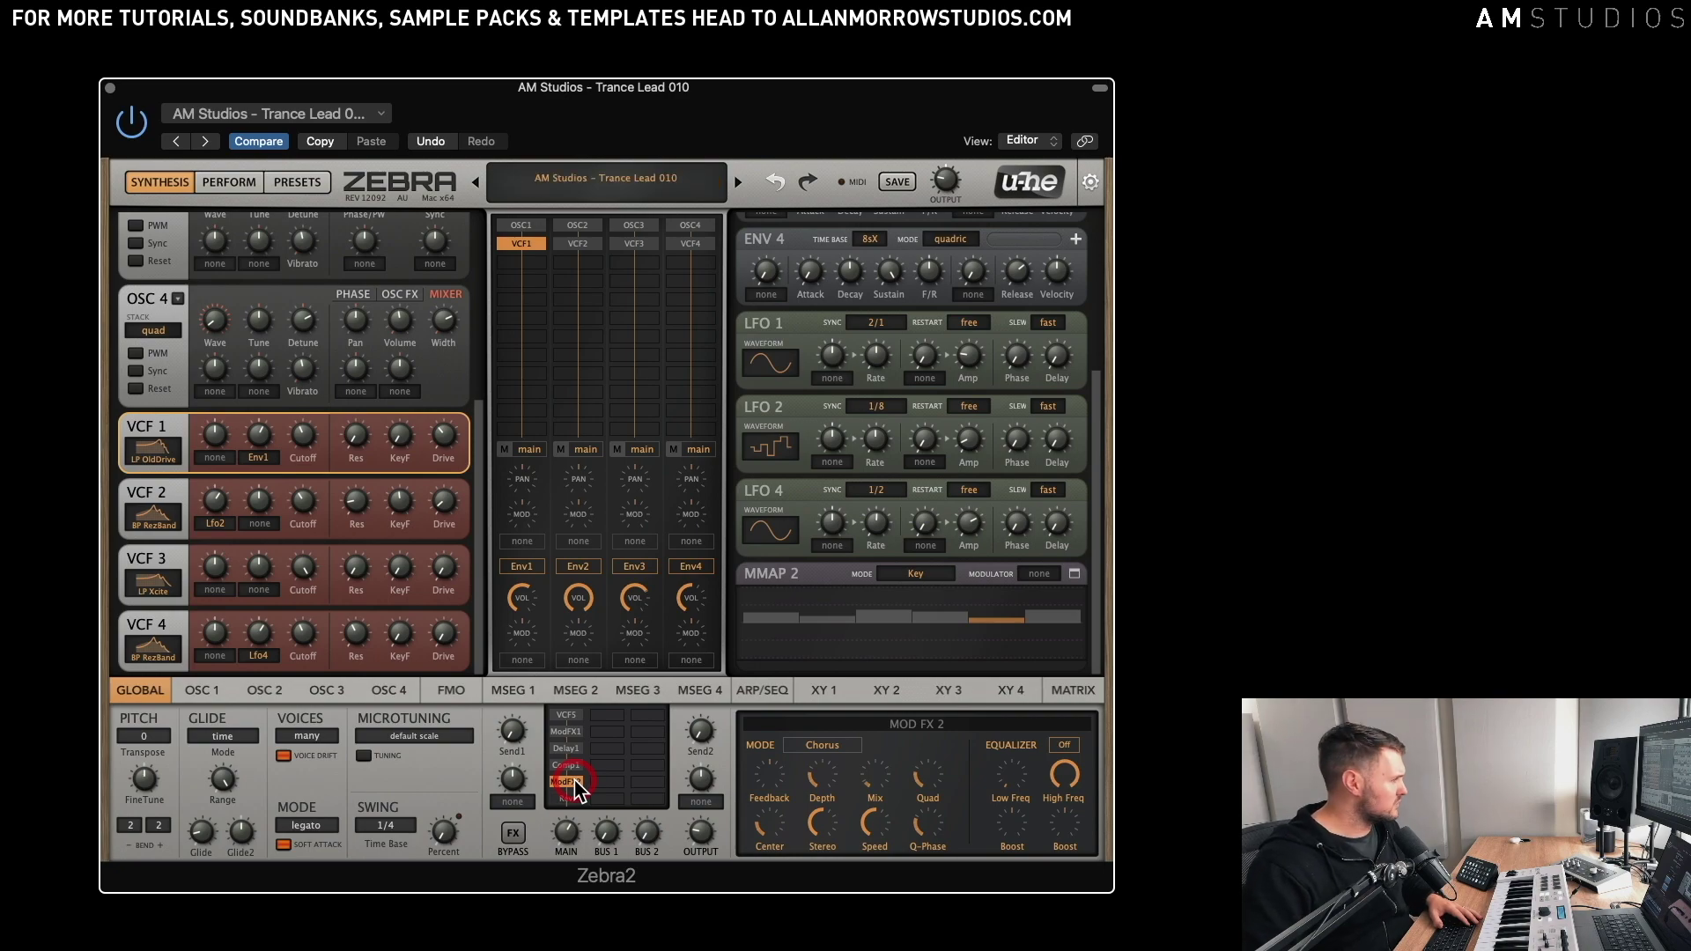
click(717, 762)
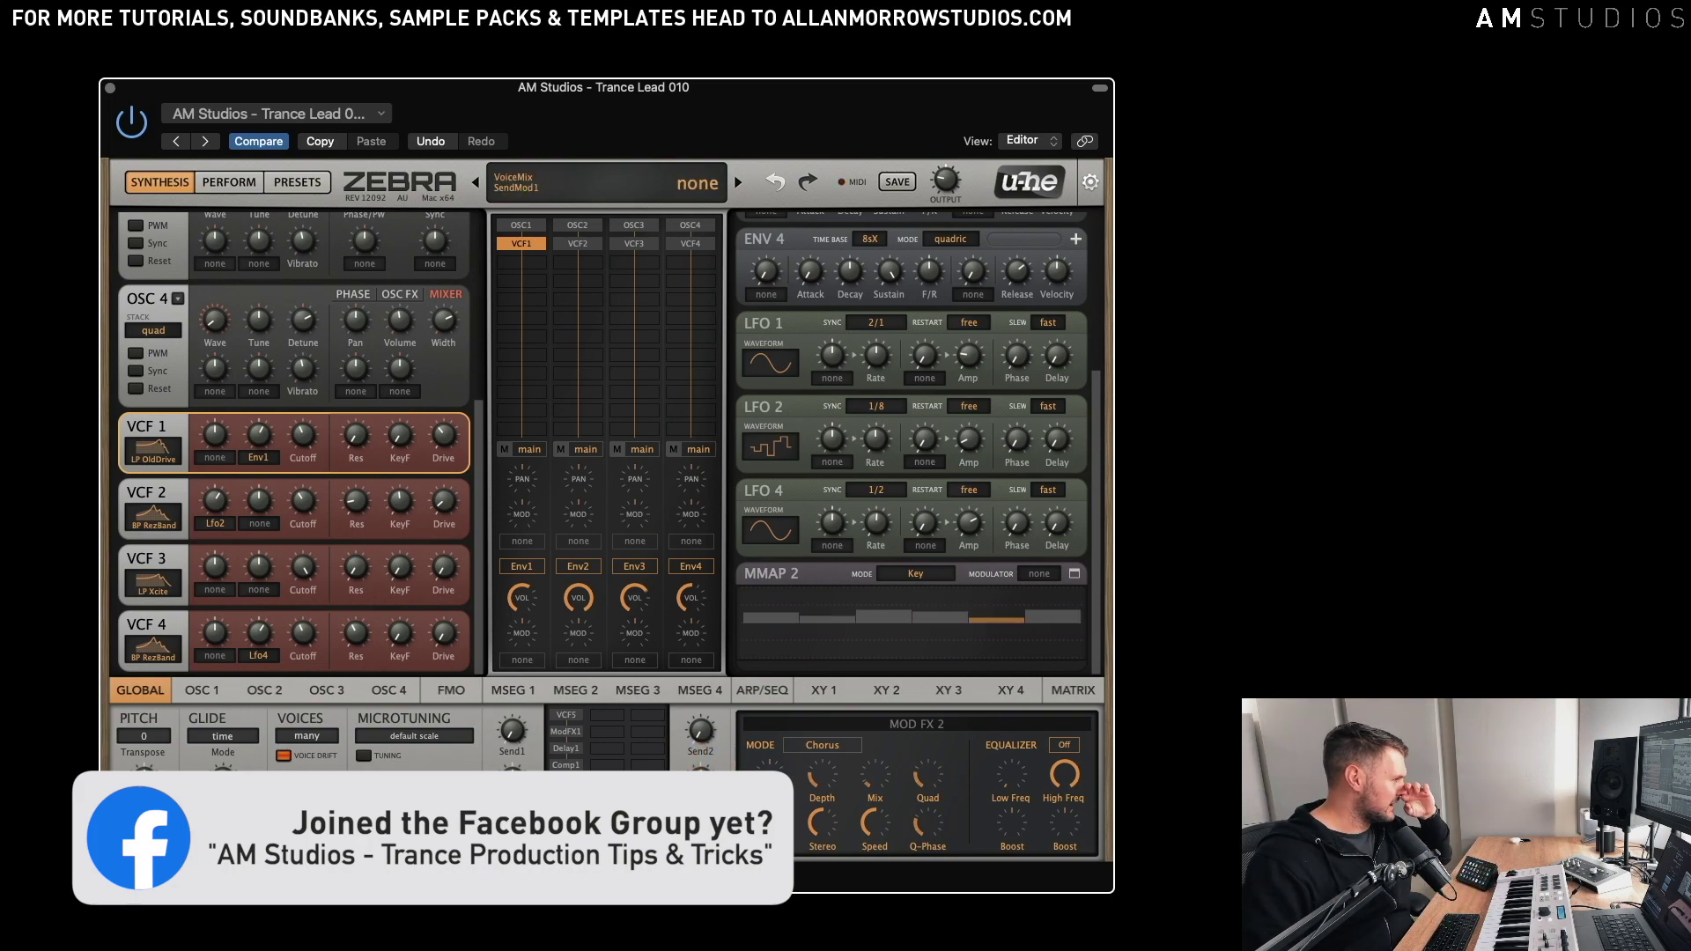
click(566, 798)
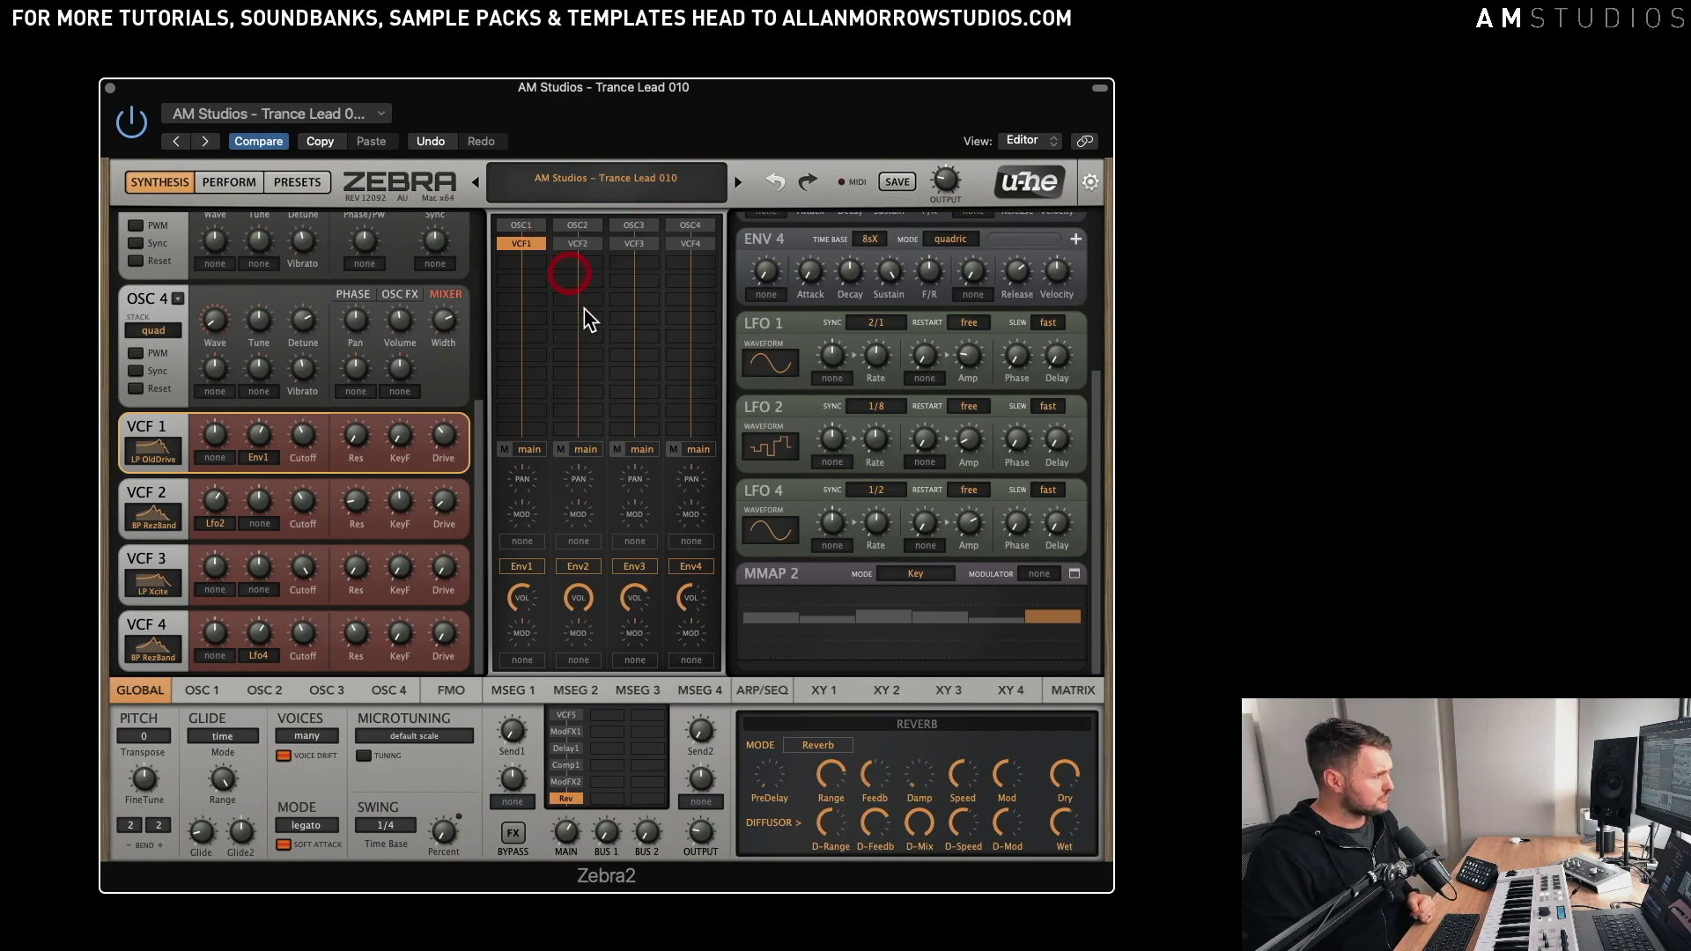
- Review the volume levels and envelope assignments of the oscillator channels in the voice mixer
drag(633, 598, 626, 606)
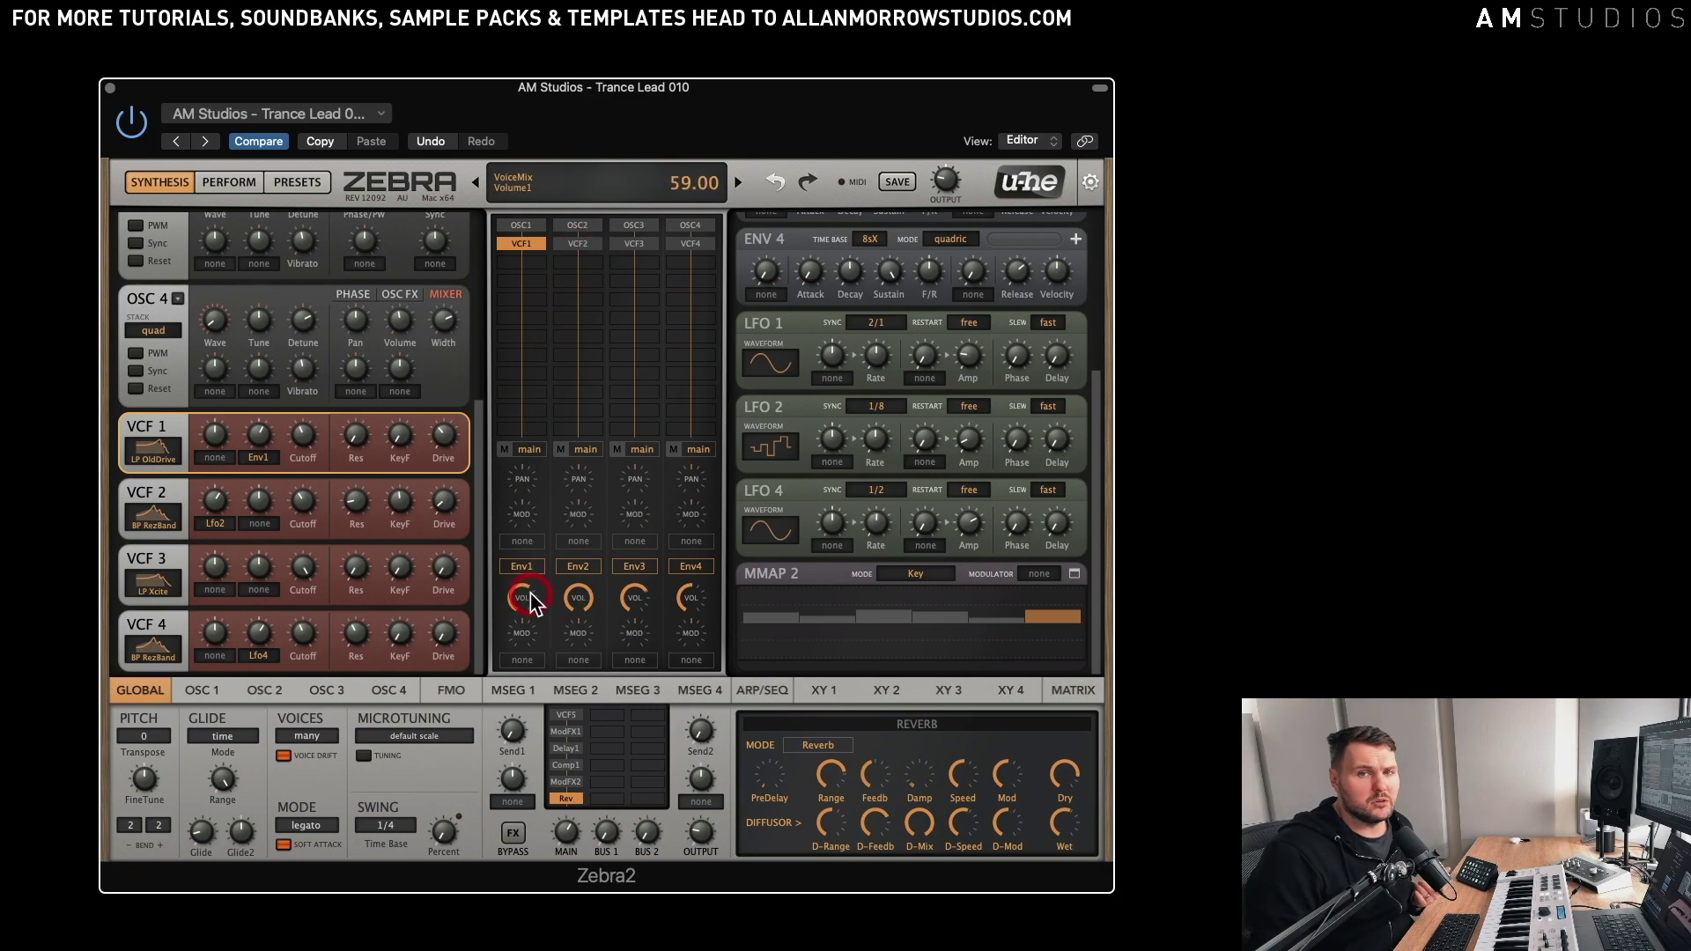
click(635, 598)
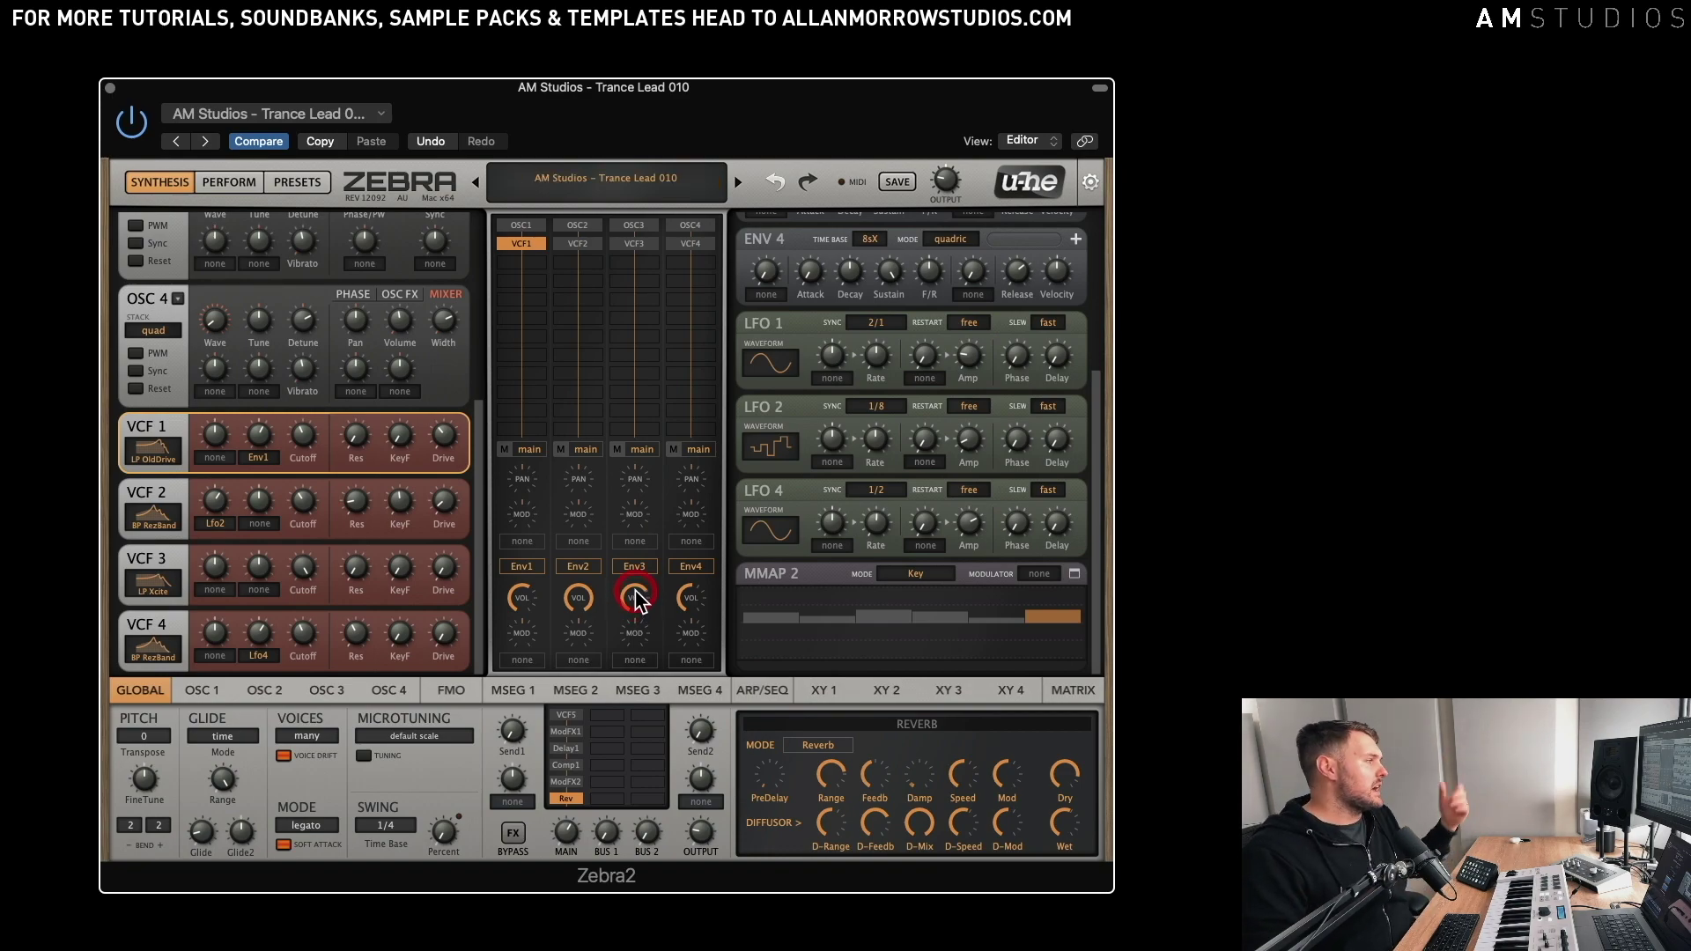
click(635, 570)
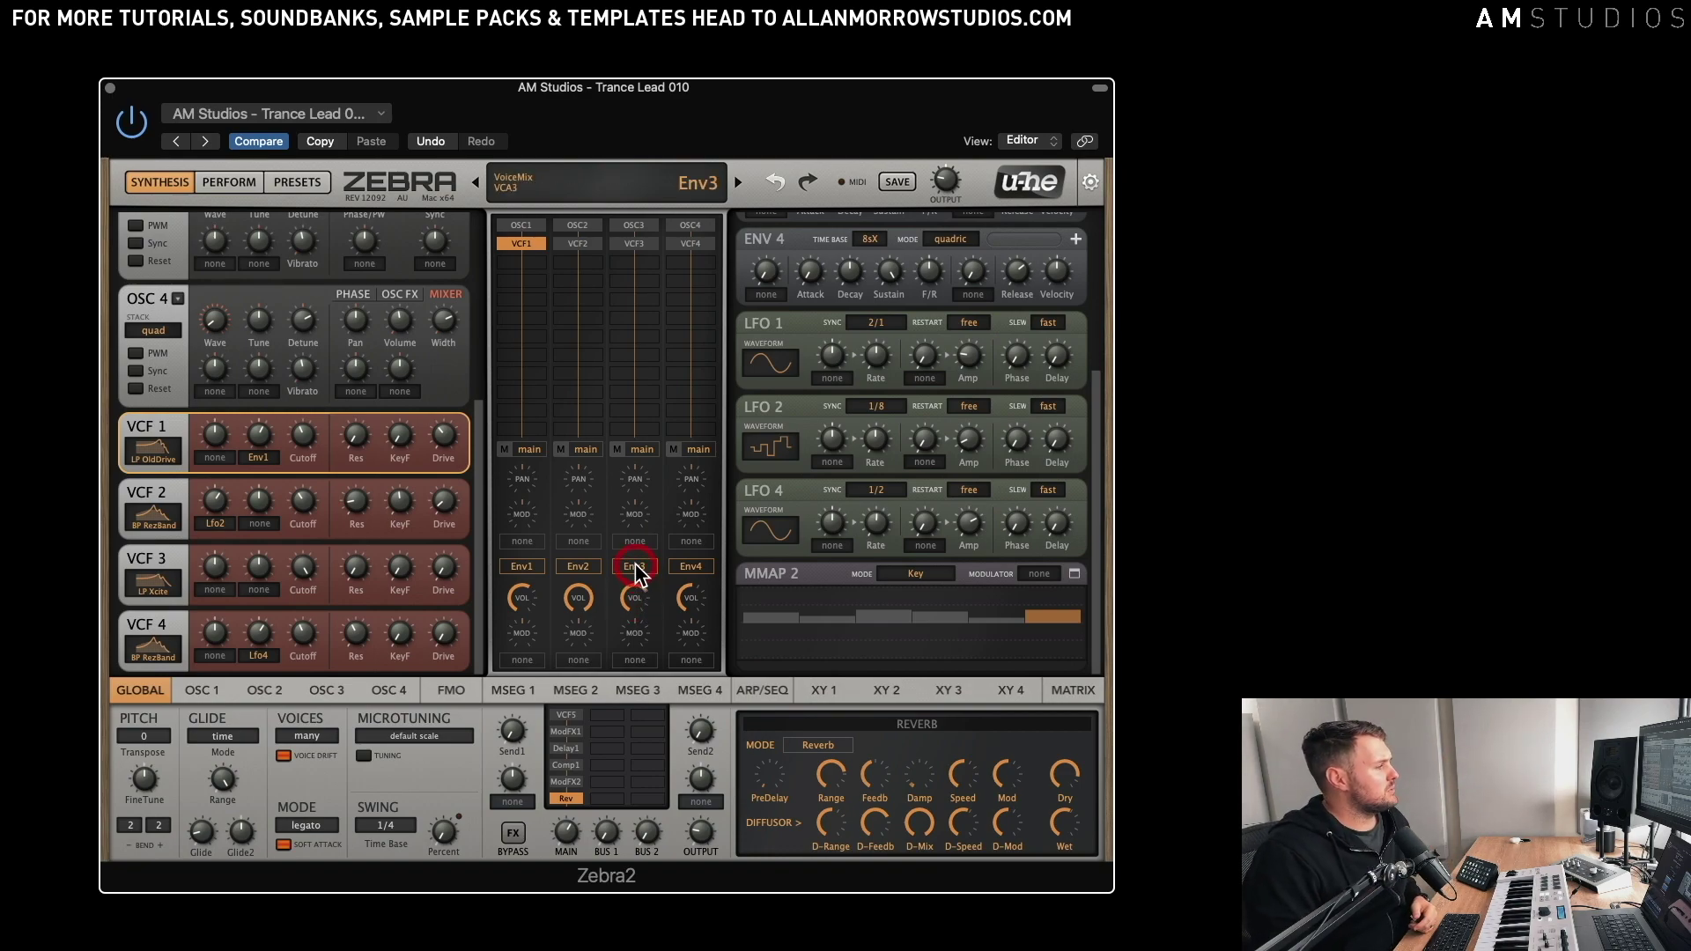
click(693, 572)
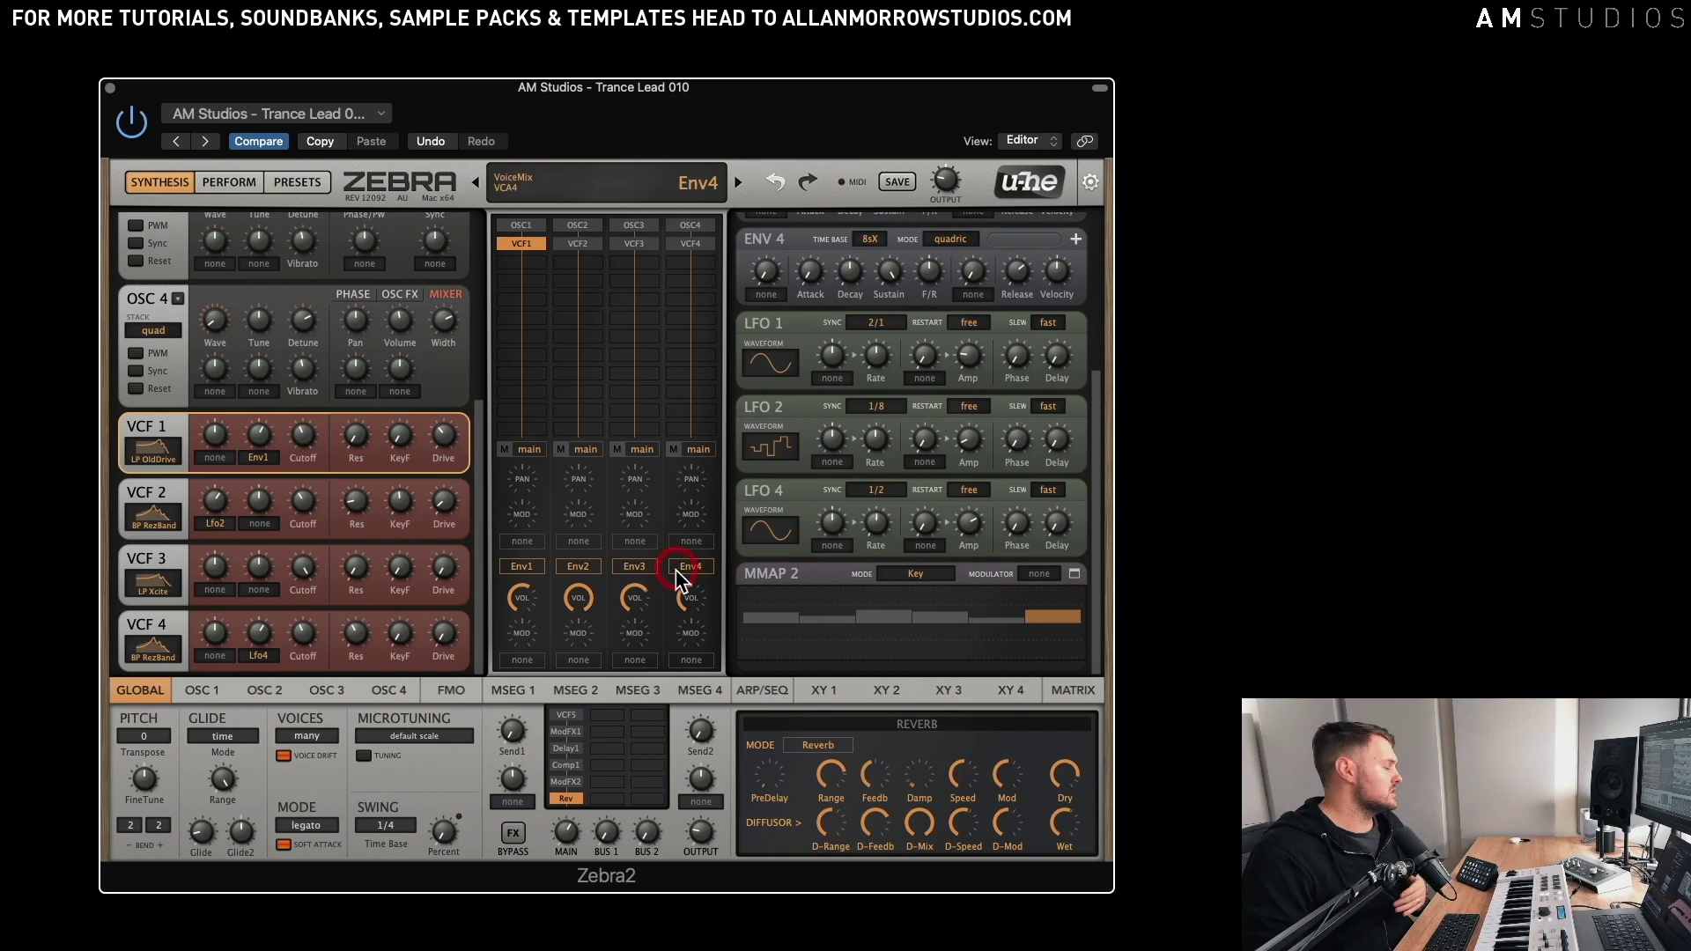
click(678, 601)
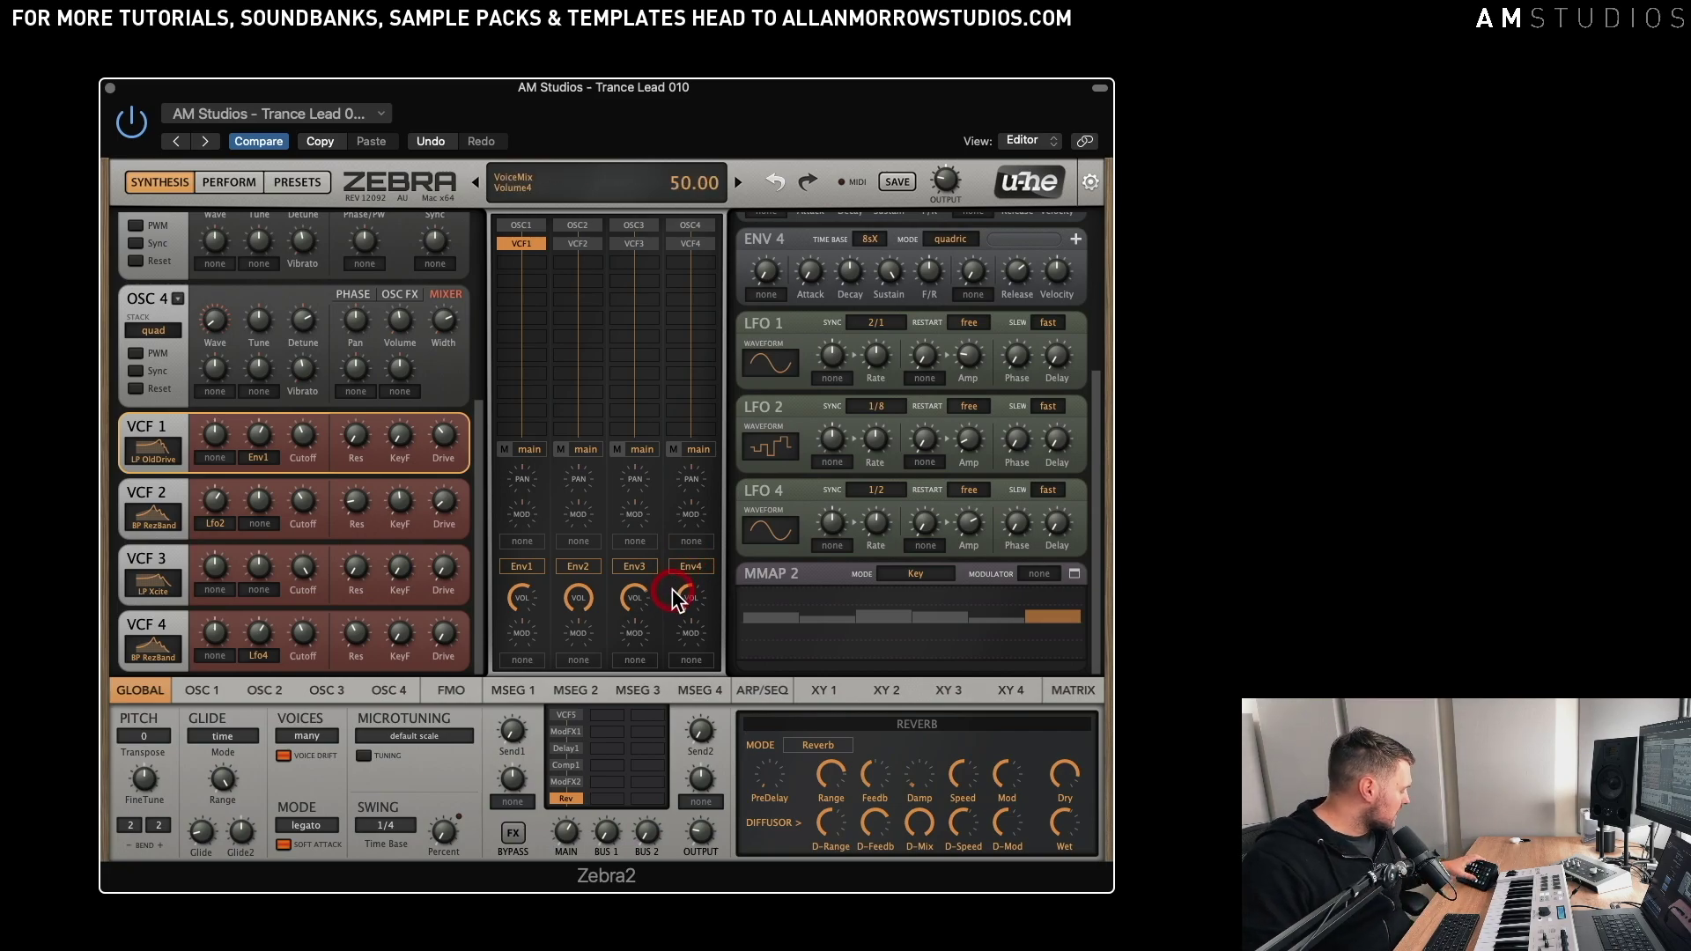